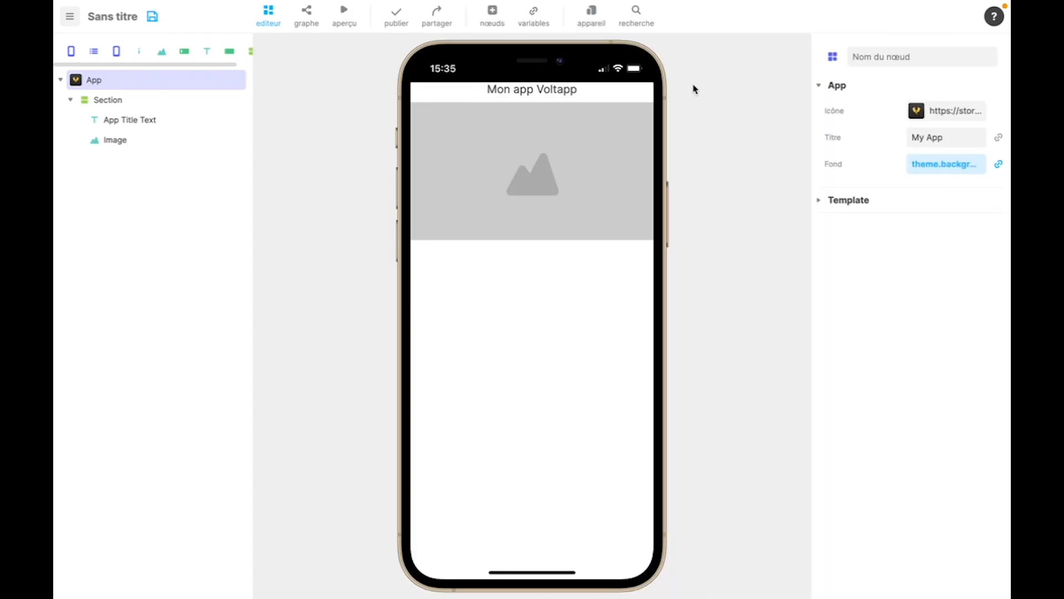
# - Add a Condition node inside the Section, above the App Title Text node, and select it
pyautogui.click(492, 17)
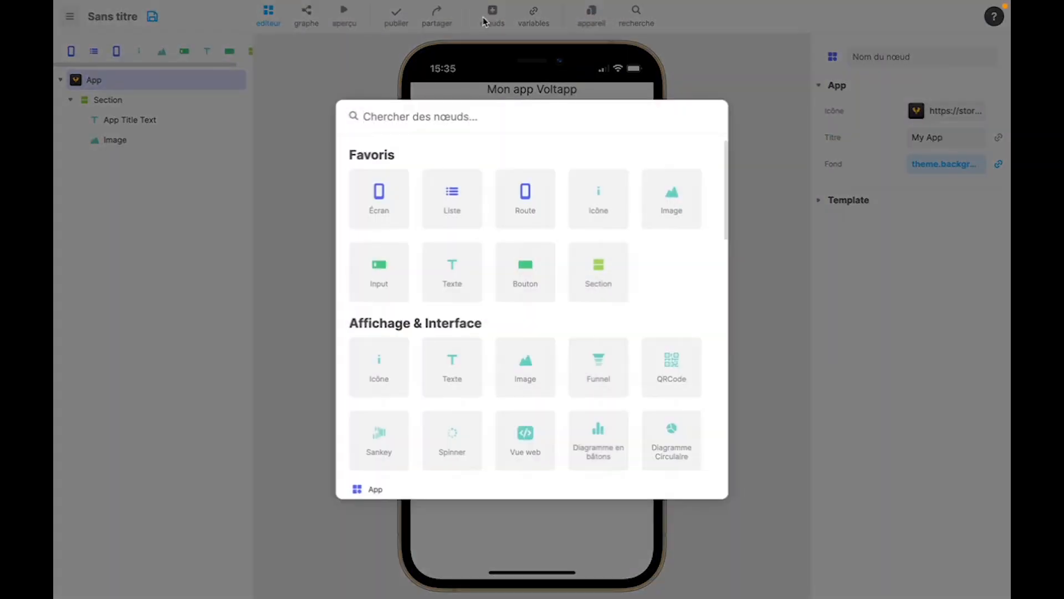
pyautogui.scroll(-1, 560, 415)
pyautogui.scroll(-10, 558, 416)
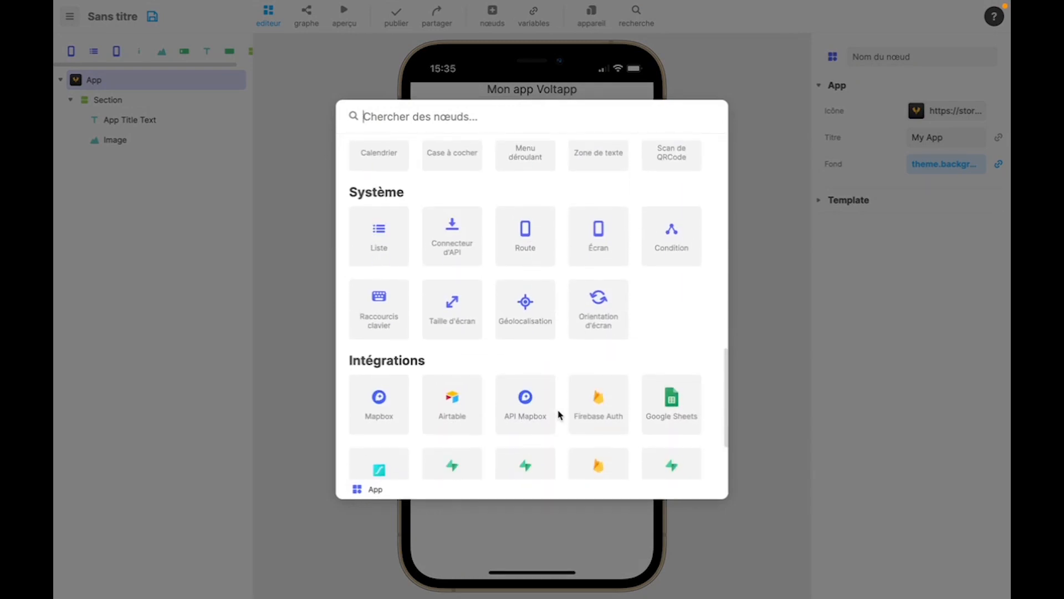
pyautogui.moveTo(671, 173); pyautogui.dragTo(183, 115)
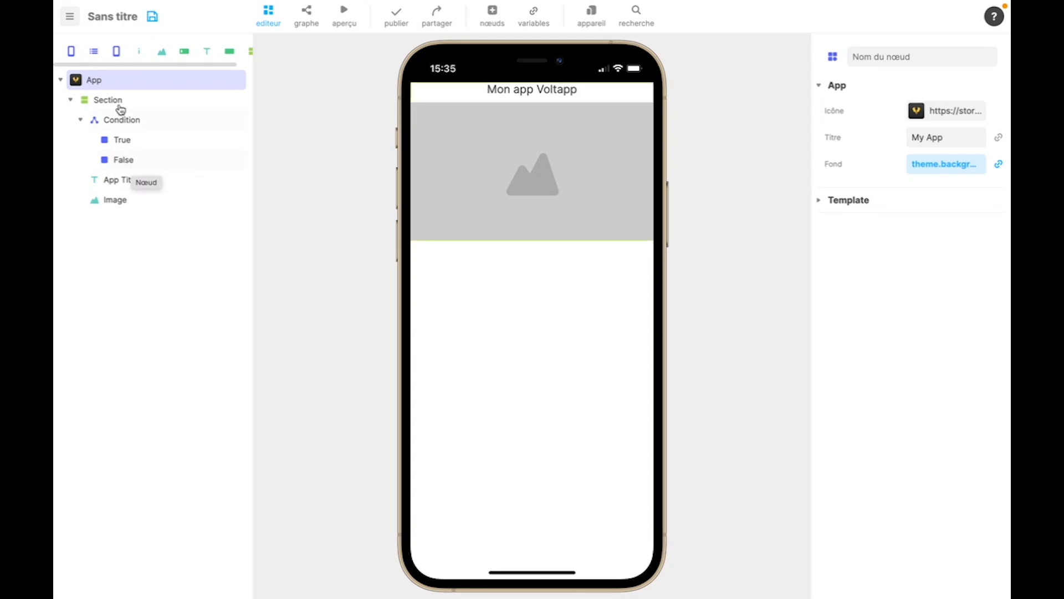
pyautogui.click(133, 121)
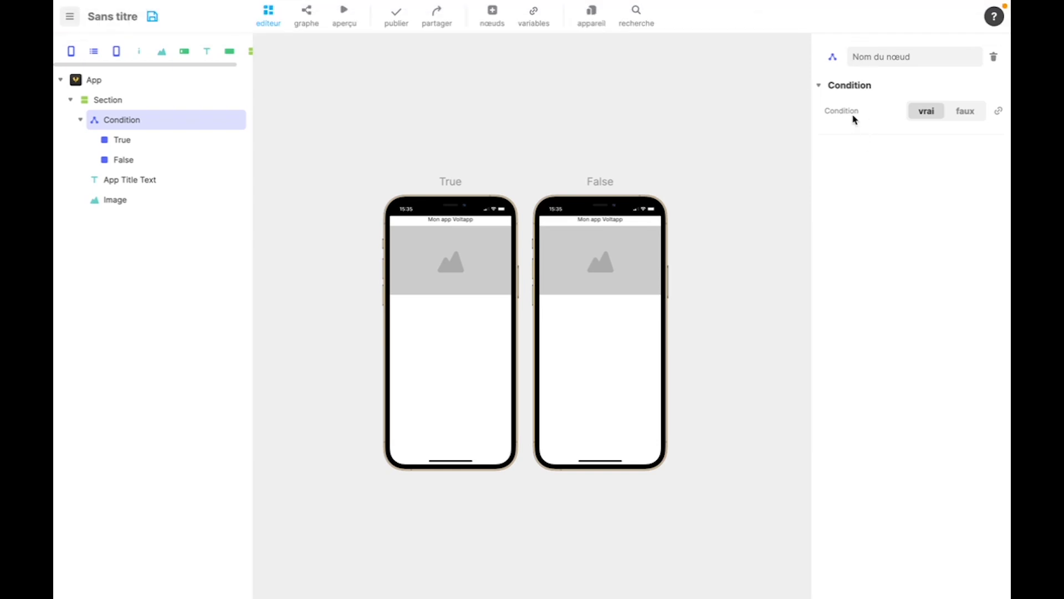
# - Move the App Title Text node into the condition's False branch and delete the Image node
pyautogui.click(124, 178)
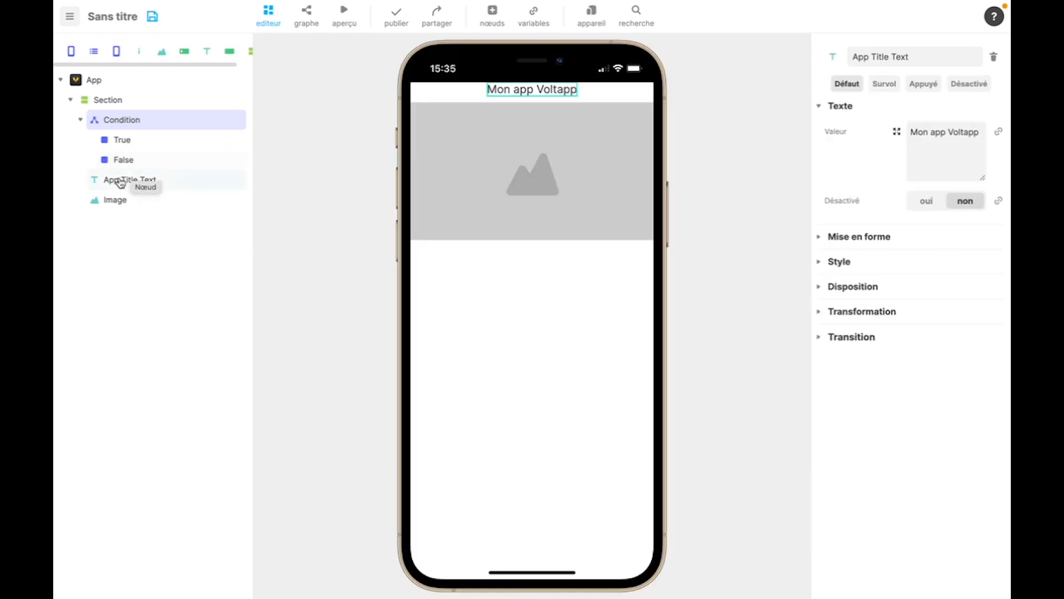
pyautogui.moveTo(111, 181); pyautogui.dragTo(127, 167)
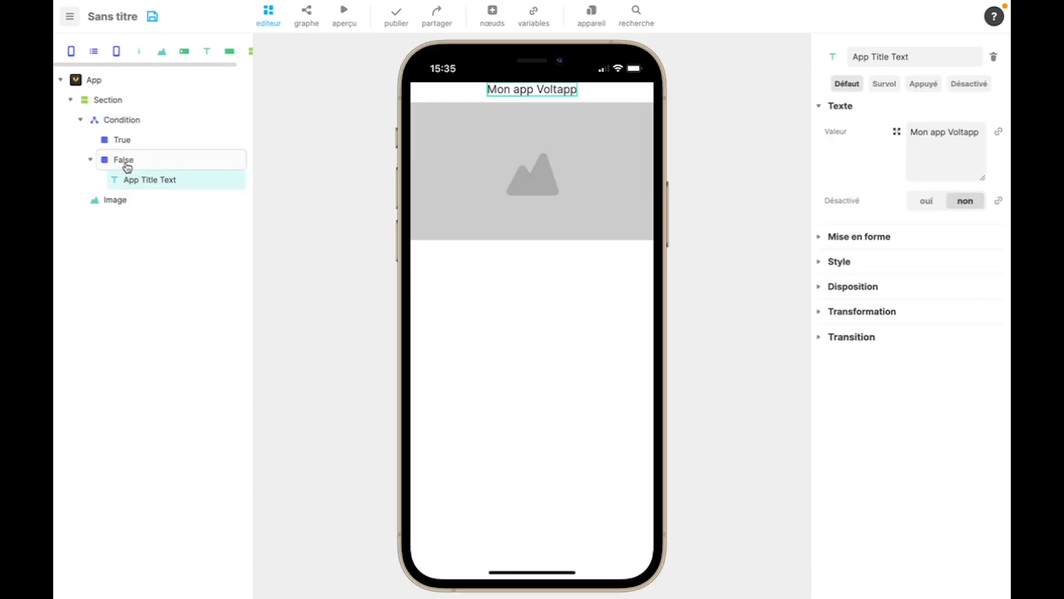
pyautogui.click(115, 202)
pyautogui.press('Delete')
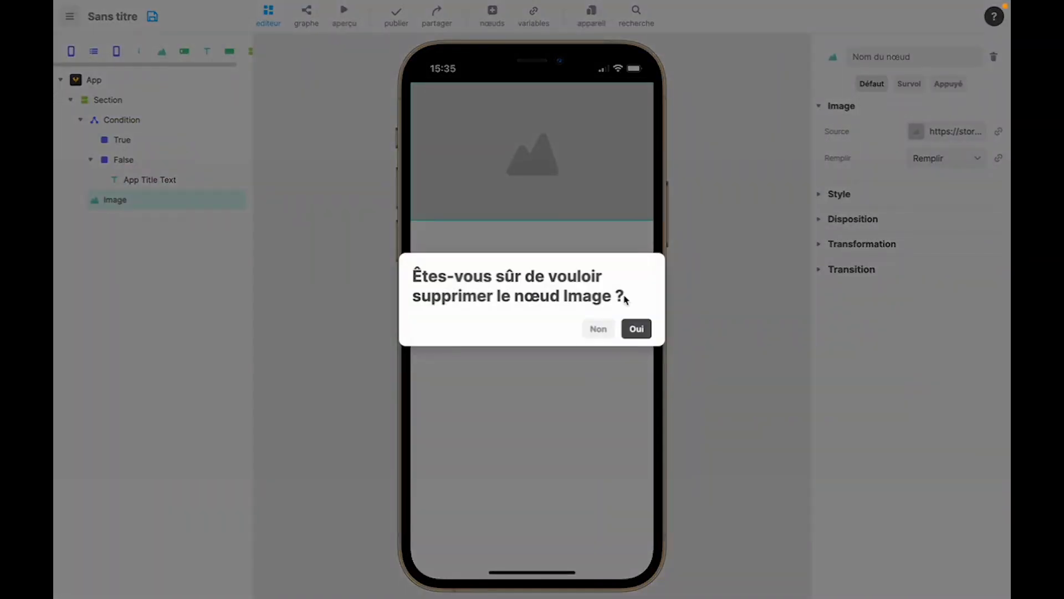
pyautogui.click(636, 328)
# - Rename the App Title Text node as Contenu and change its displayed text to "Contenu de la page"
pyautogui.click(113, 181)
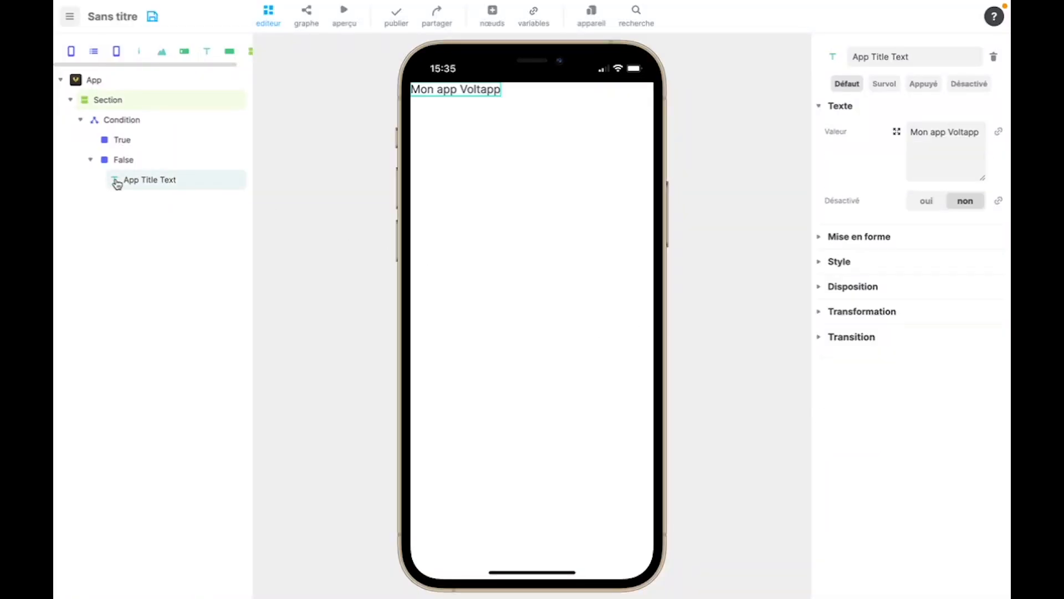
pyautogui.doubleClick(138, 176)
pyautogui.write('Contenu')
pyautogui.press('Return')
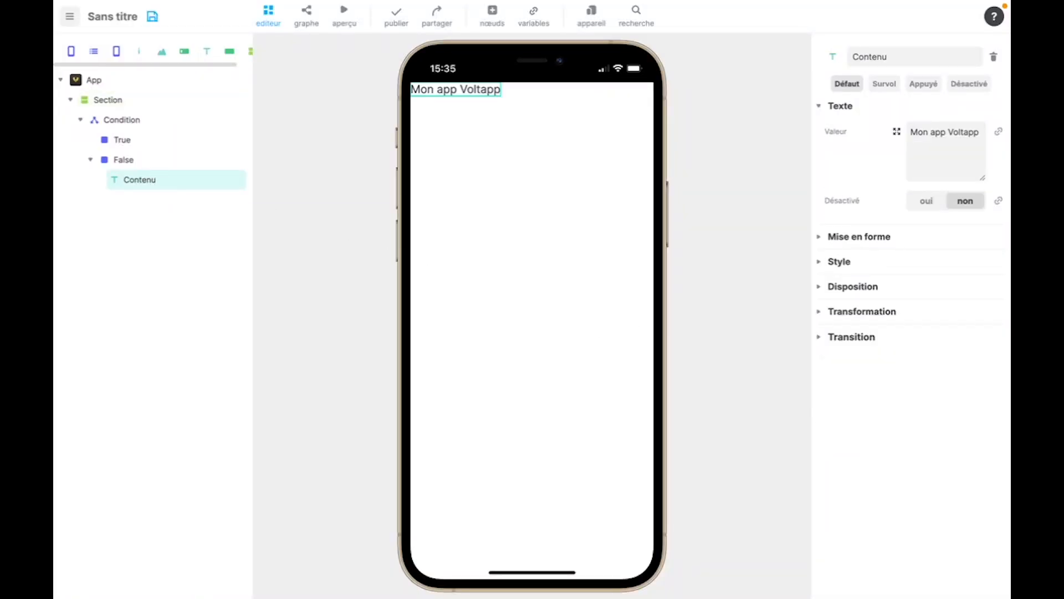
pyautogui.tripleClick(443, 95)
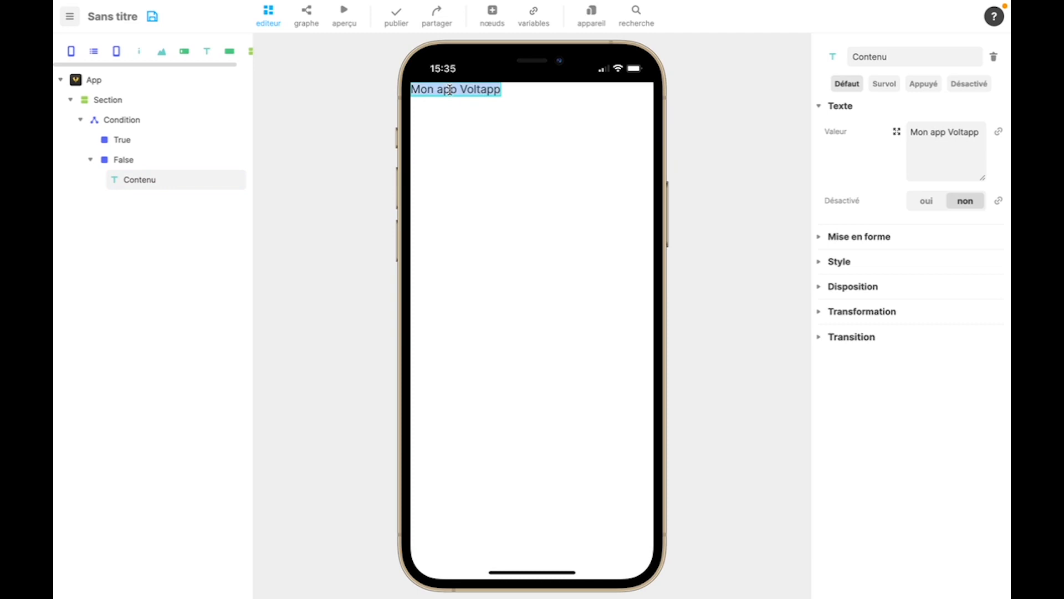
pyautogui.write('Contenu de la page')
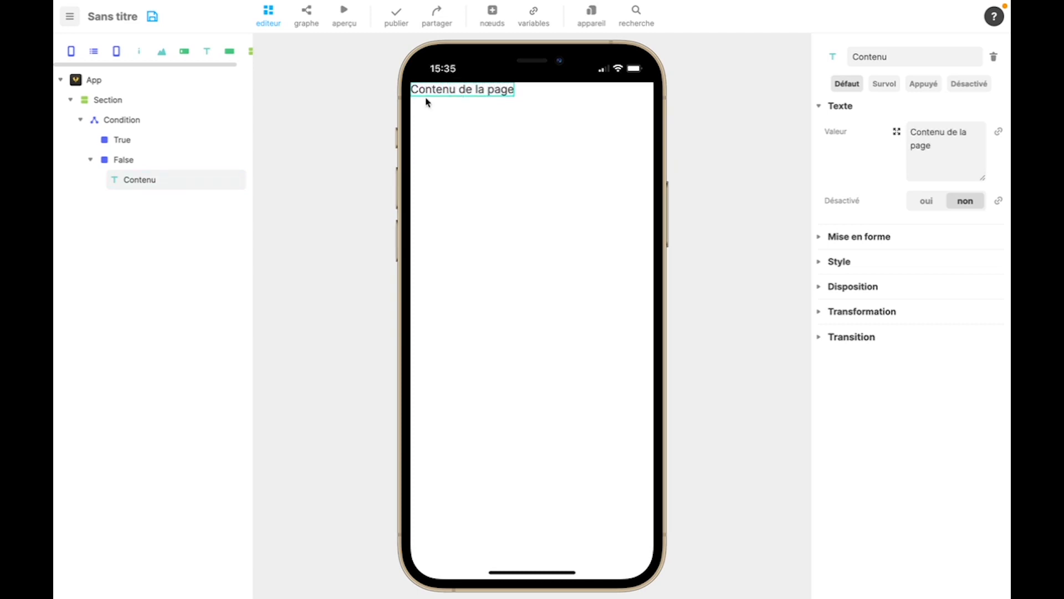
# - Set the Section's width and height to 100 % and distribute its content to the vertical centre
pyautogui.click(125, 102)
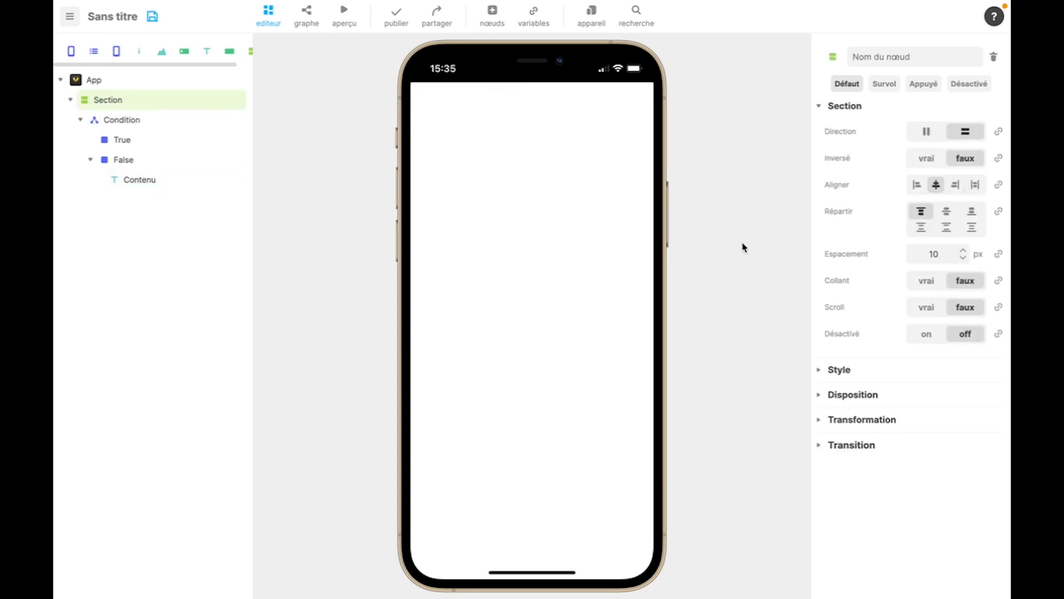
pyautogui.click(819, 395)
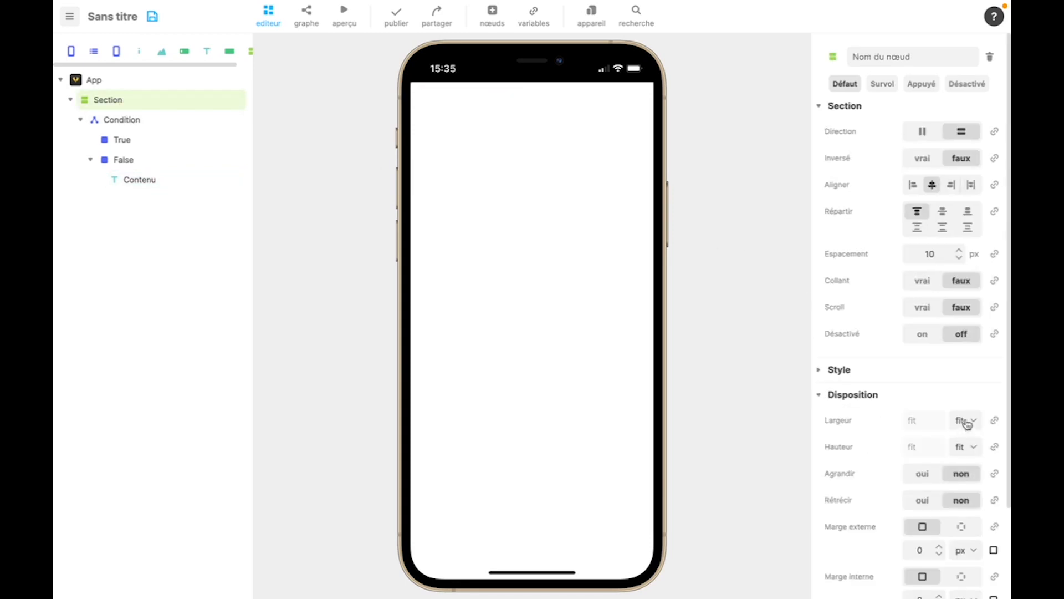
pyautogui.click(964, 420)
pyautogui.click(964, 406)
pyautogui.click(968, 446)
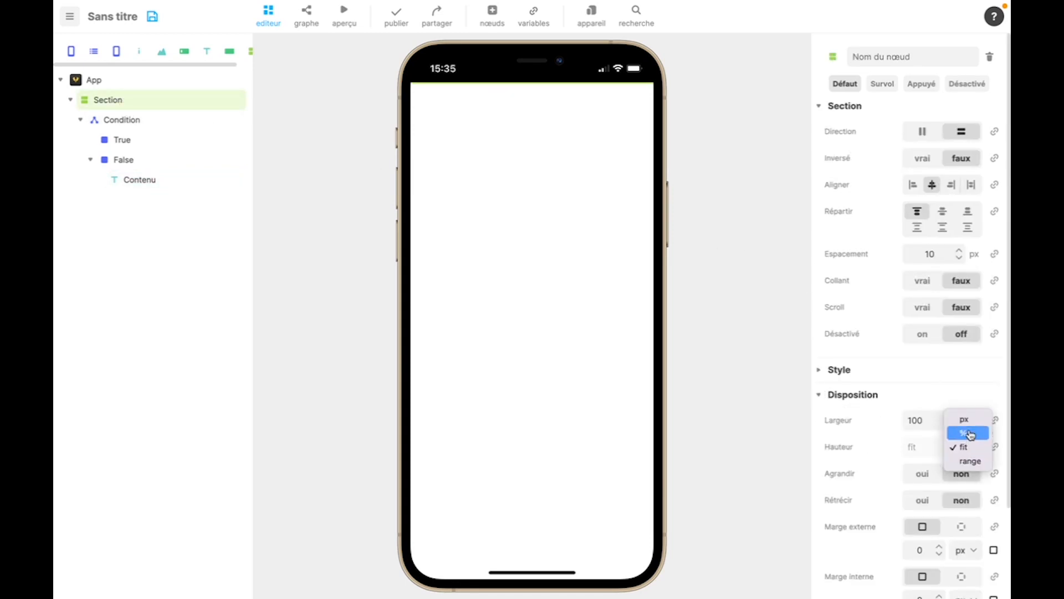
pyautogui.click(970, 433)
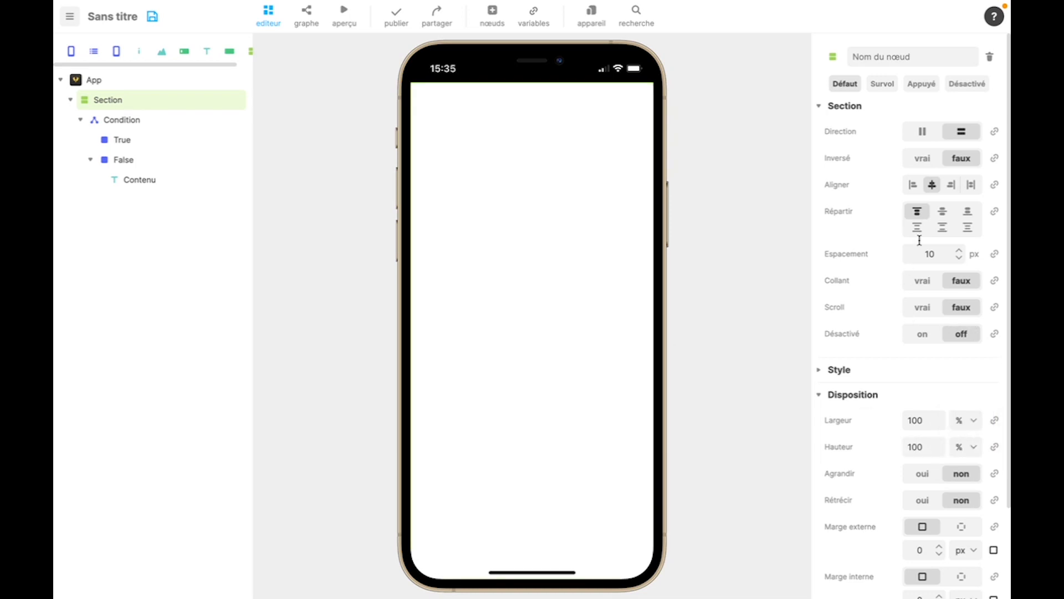
pyautogui.click(942, 212)
pyautogui.click(150, 181)
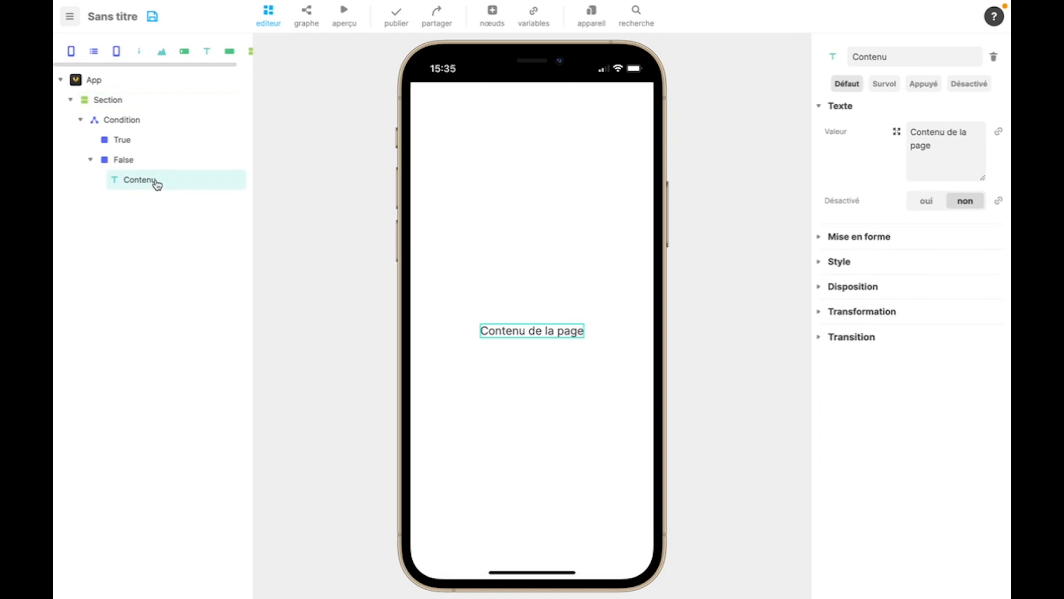
# - Add a Spinner node inside the condition's True branch
pyautogui.click(144, 128)
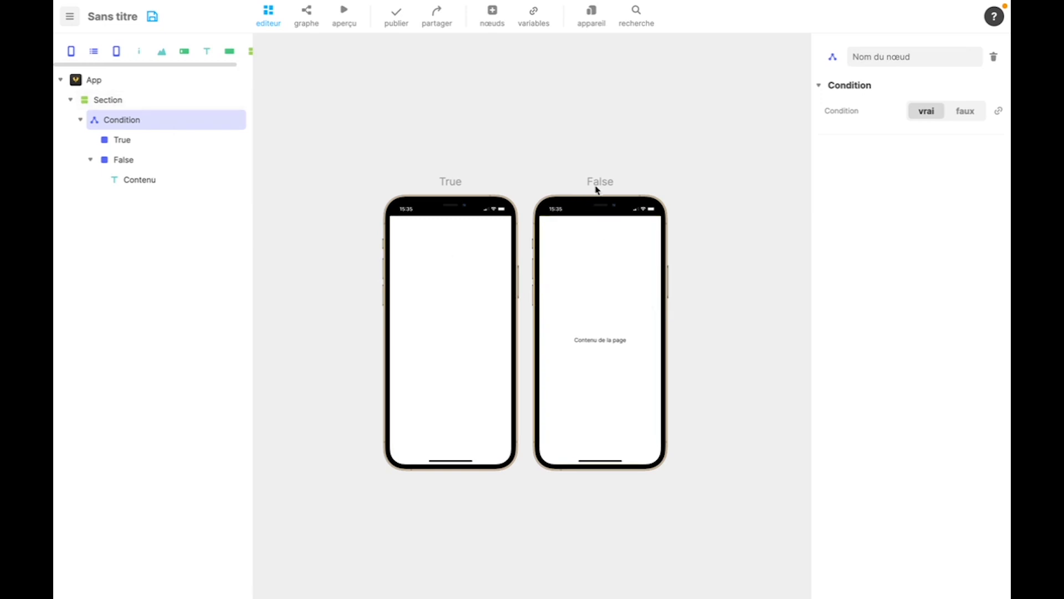
pyautogui.click(497, 21)
pyautogui.scroll(-2, 476, 407)
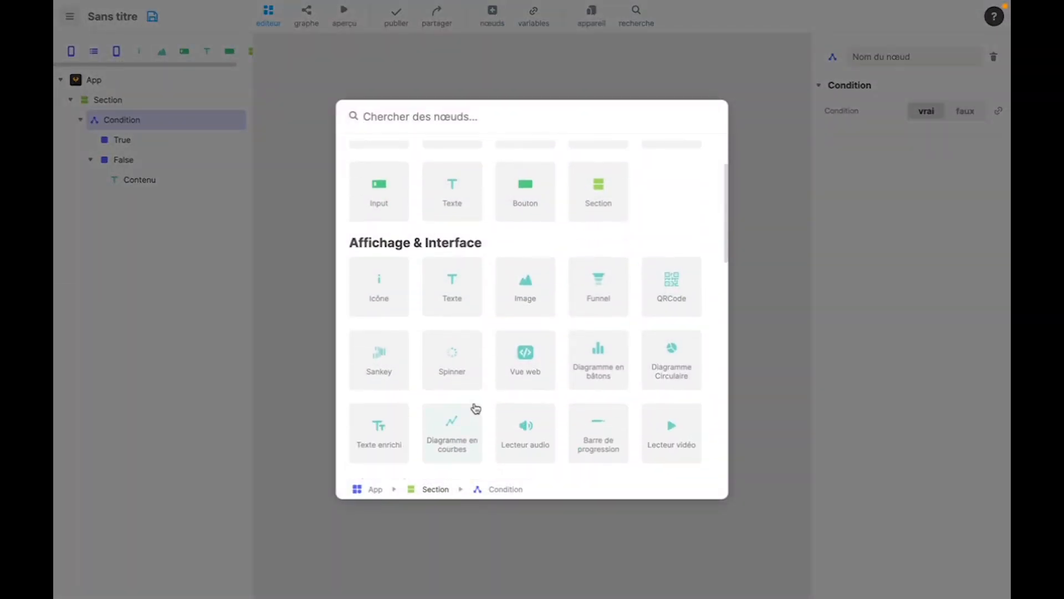
pyautogui.moveTo(450, 354); pyautogui.dragTo(187, 145)
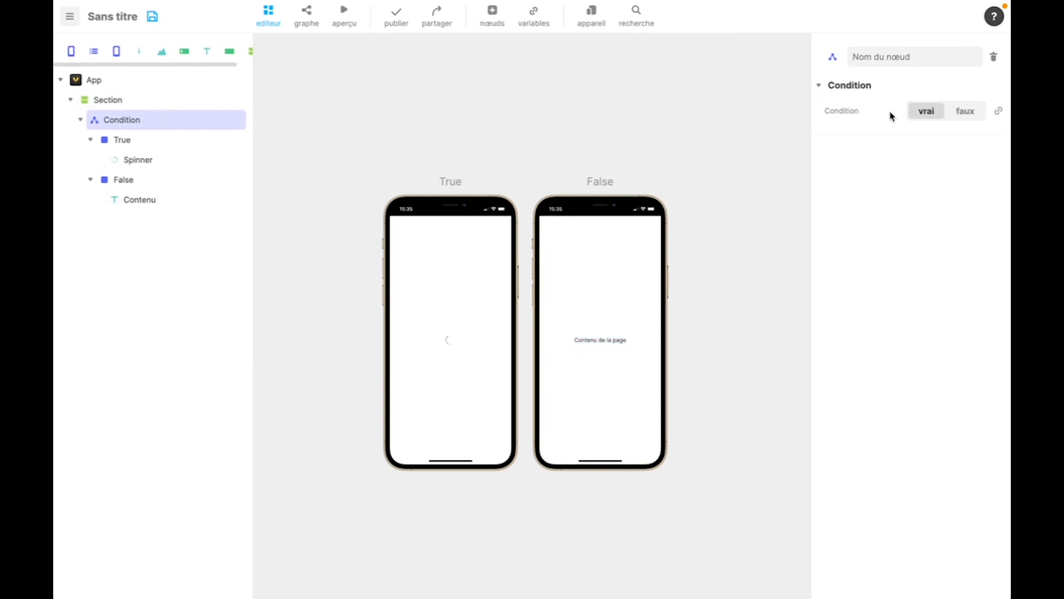
# - Preview the app with the condition set to faux and again with it set to vrai
pyautogui.click(965, 111)
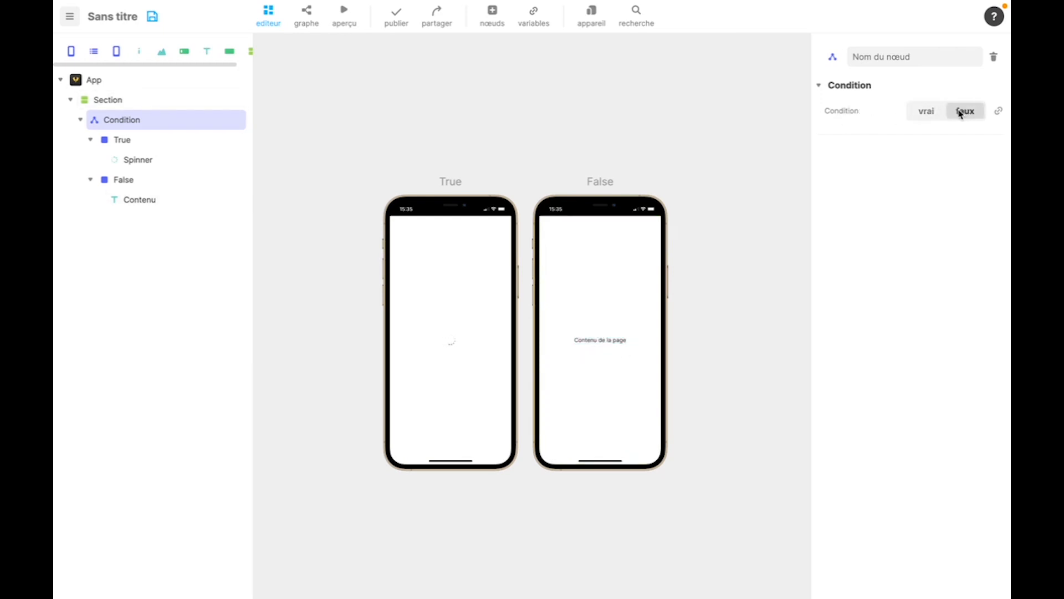
pyautogui.click(344, 21)
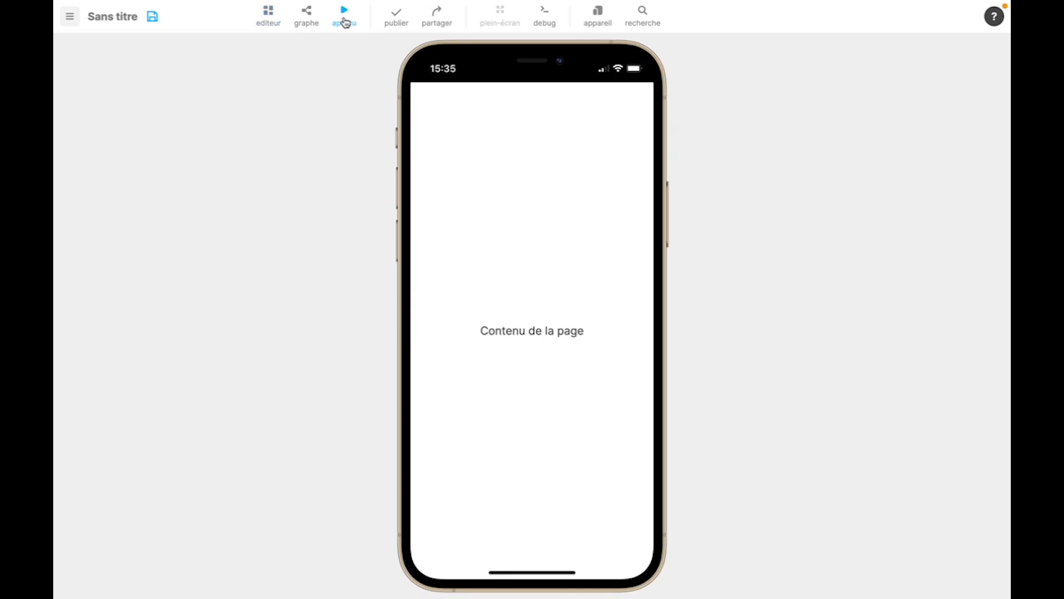
pyautogui.click(344, 21)
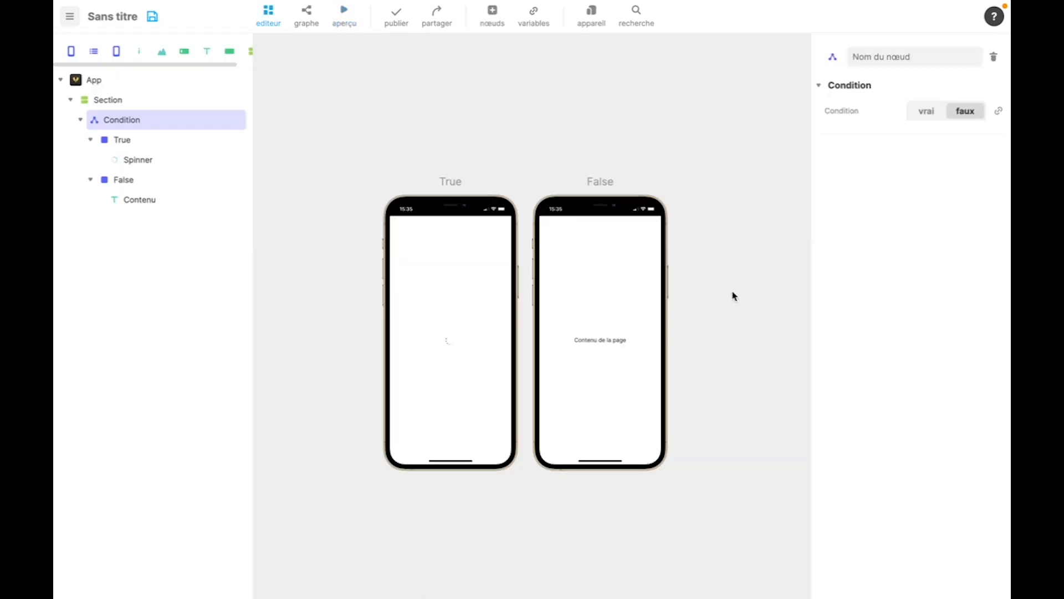
pyautogui.click(927, 111)
pyautogui.click(344, 21)
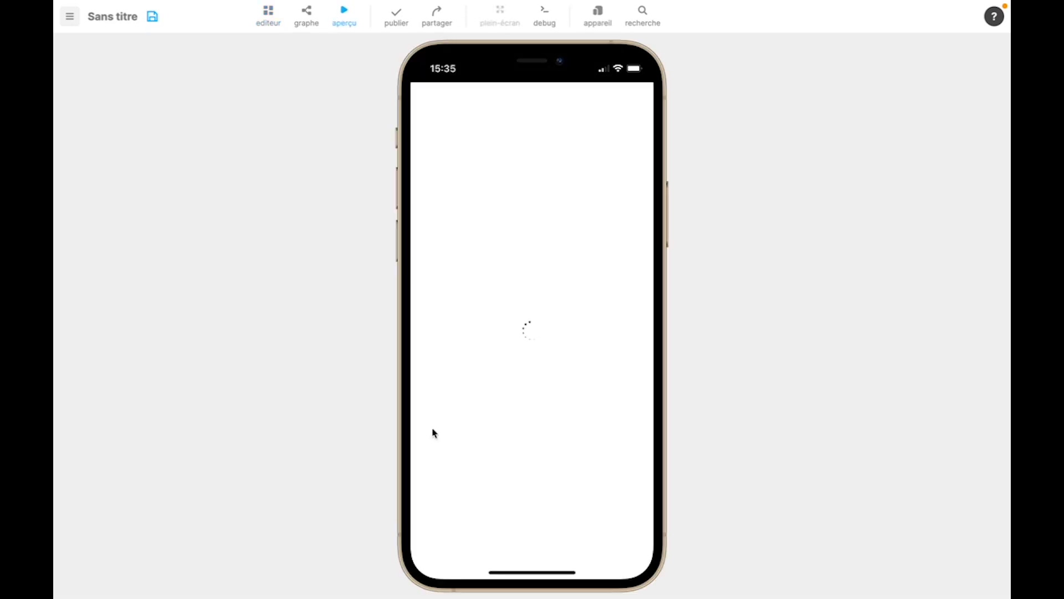
pyautogui.click(349, 21)
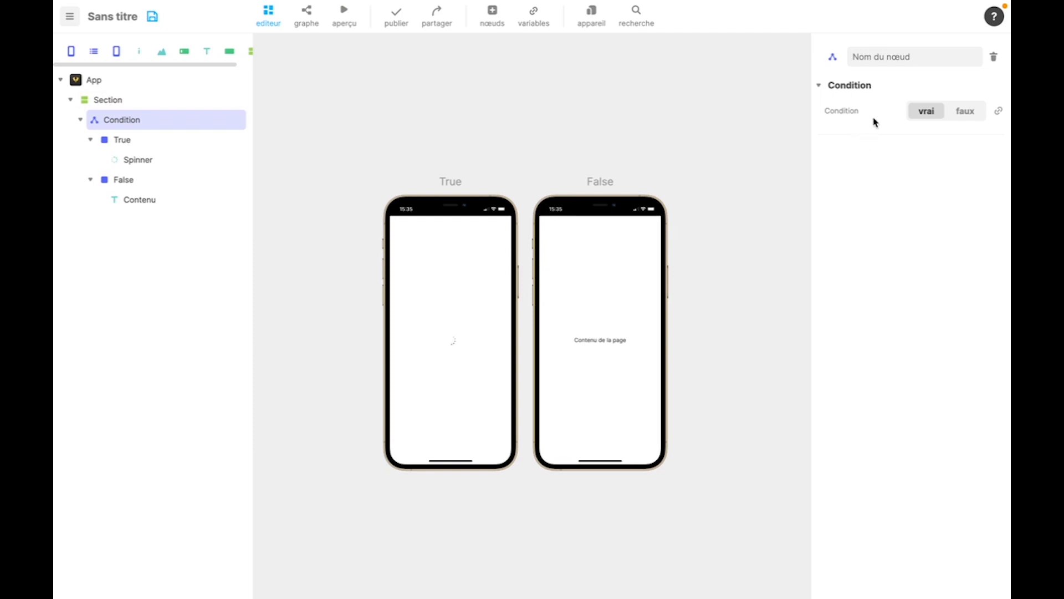
# - Link the Condition value to a new boolean variable named chargementEnCours with a default of faux
pyautogui.click(998, 112)
pyautogui.click(940, 239)
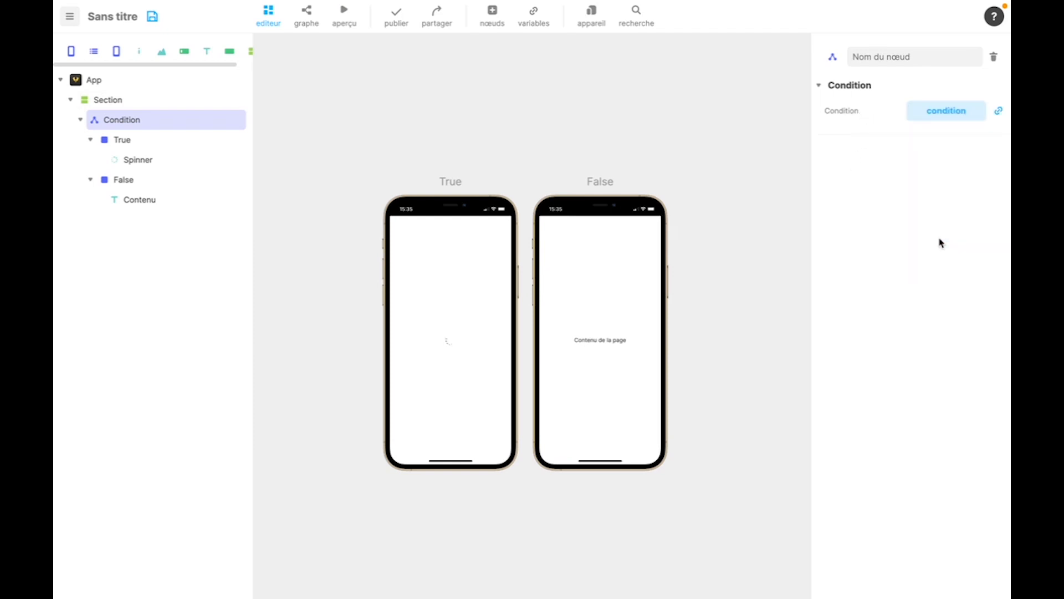
pyautogui.click(942, 117)
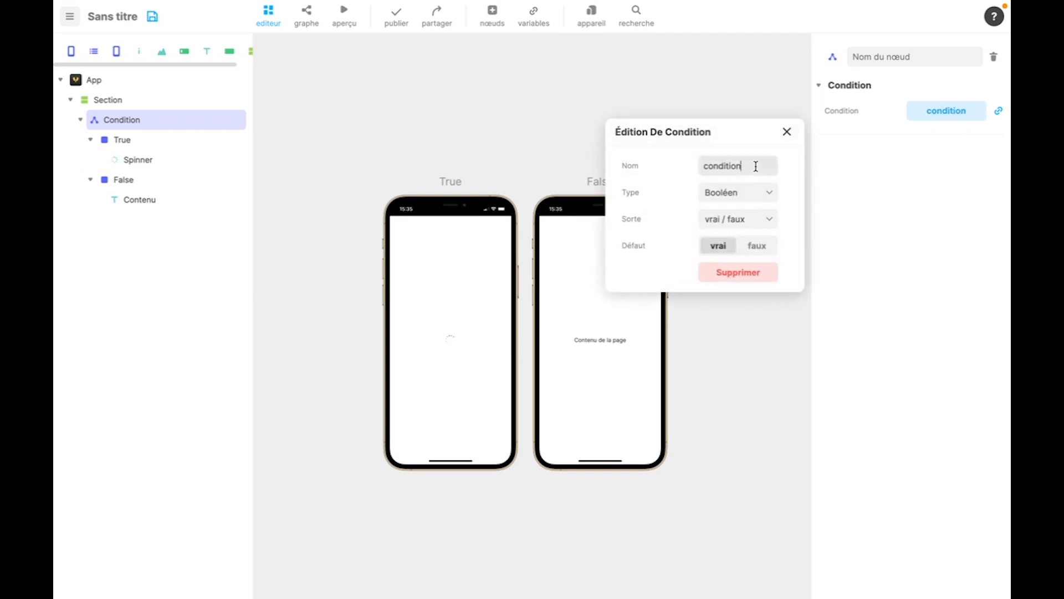
pyautogui.doubleClick(756, 166)
pyautogui.write('chargement')
pyautogui.write('EnCours')
pyautogui.click(681, 187)
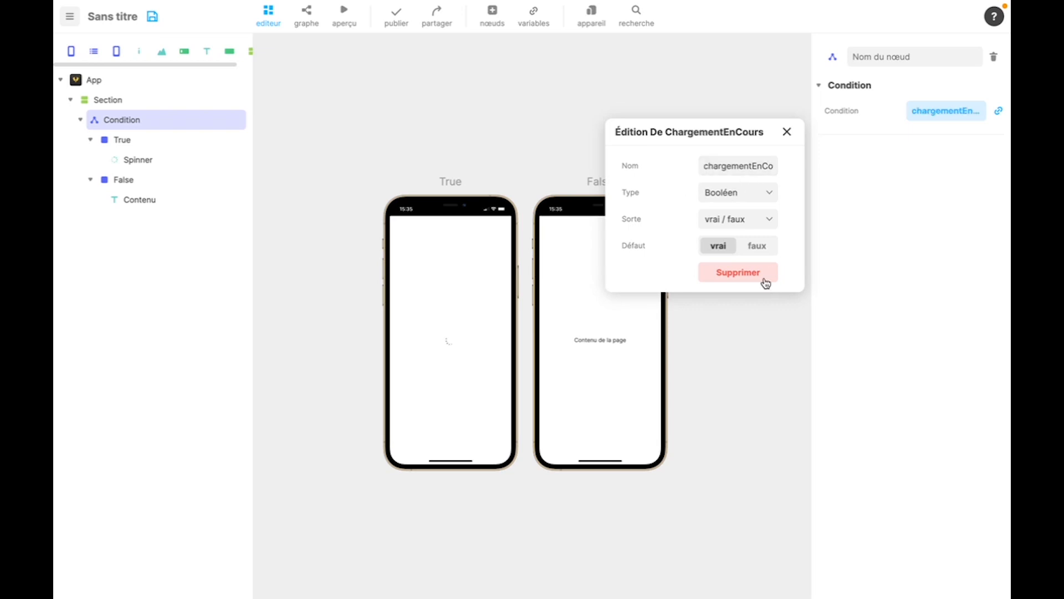
pyautogui.click(758, 243)
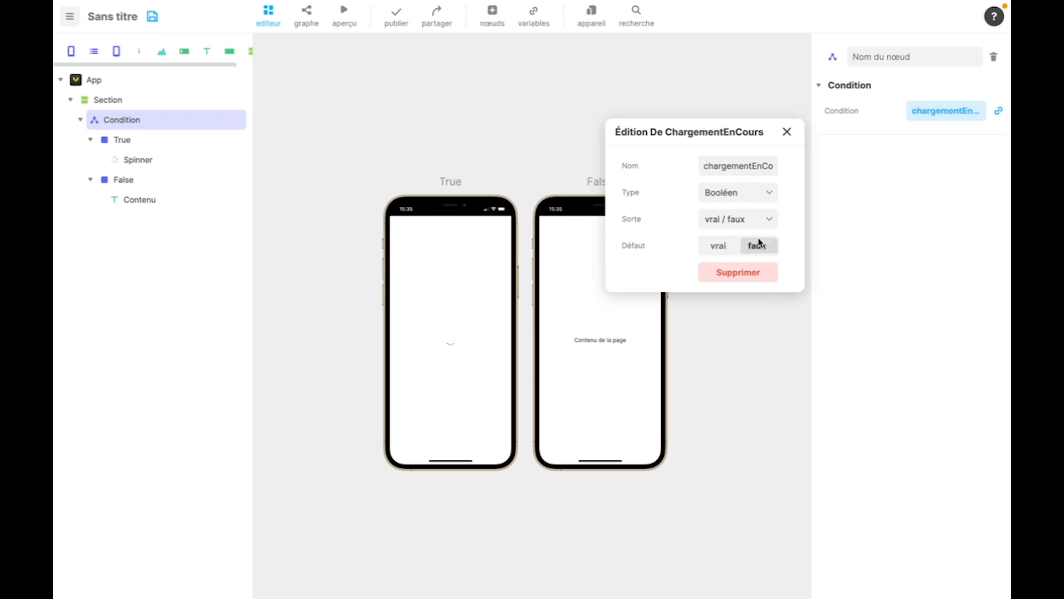
pyautogui.click(787, 132)
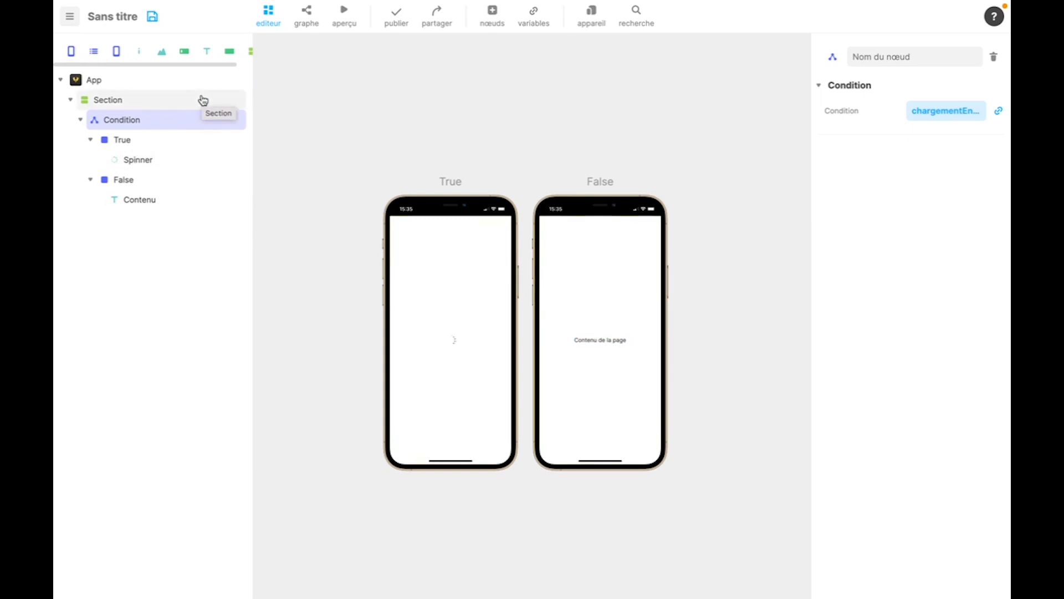
# - Add the apparaît event block to the Section's graph
pyautogui.click(234, 105)
pyautogui.click(308, 17)
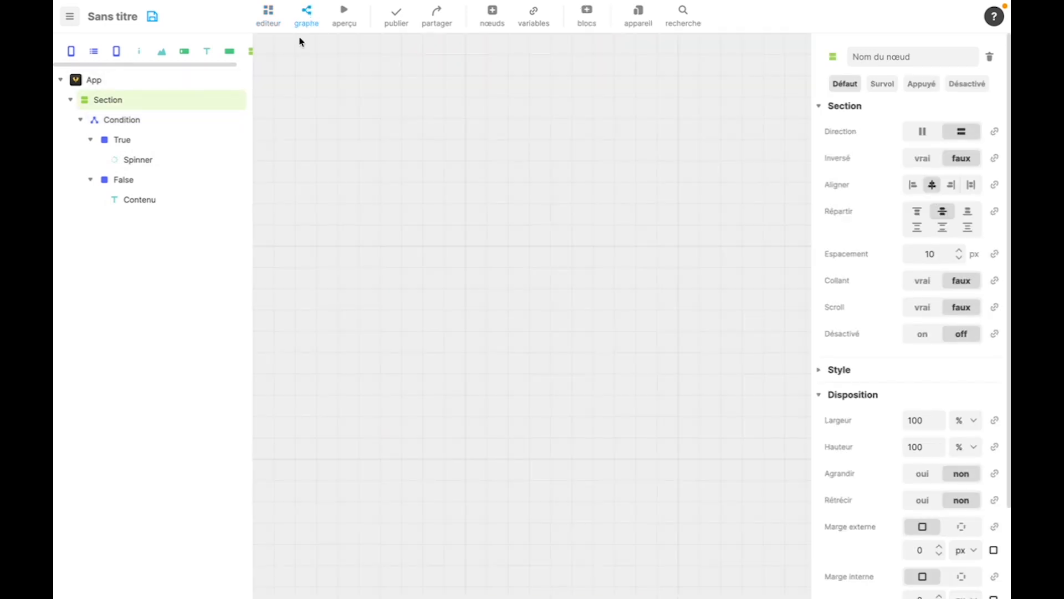
pyautogui.rightClick(394, 182)
pyautogui.click(423, 198)
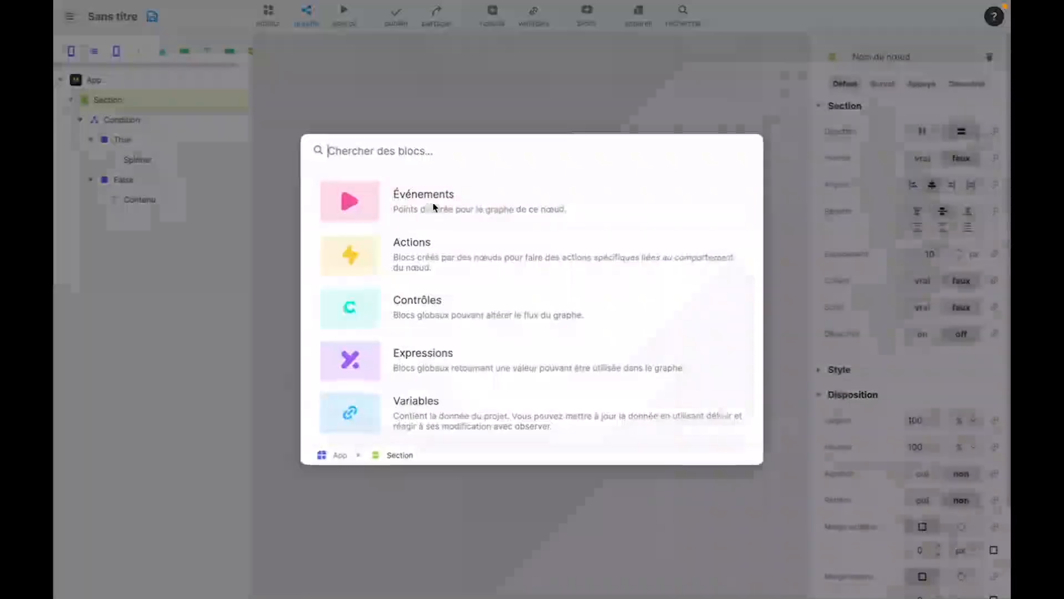
pyautogui.click(408, 206)
pyautogui.doubleClick(381, 214)
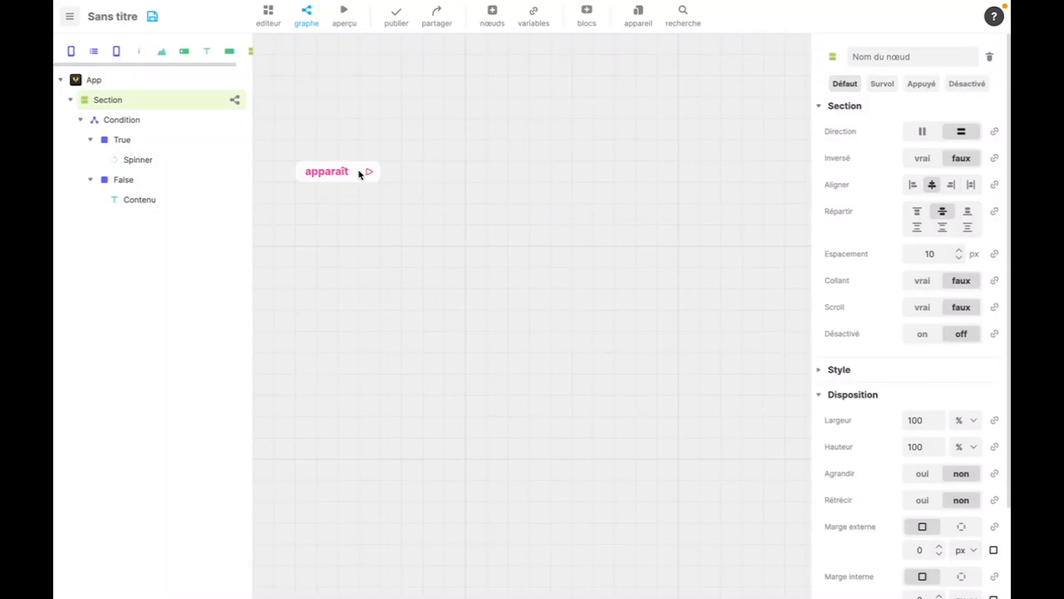
# - Connect the apparaît event to a définir chargementEnCours block and place that block beside it
pyautogui.moveTo(369, 173); pyautogui.dragTo(411, 181)
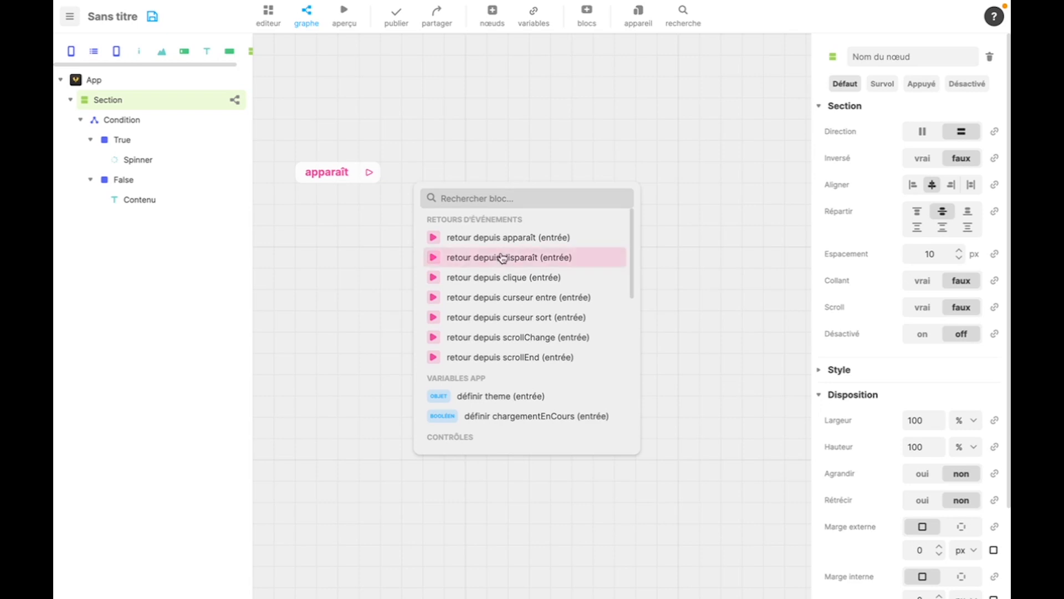
pyautogui.click(502, 417)
pyautogui.moveTo(488, 210); pyautogui.dragTo(463, 195)
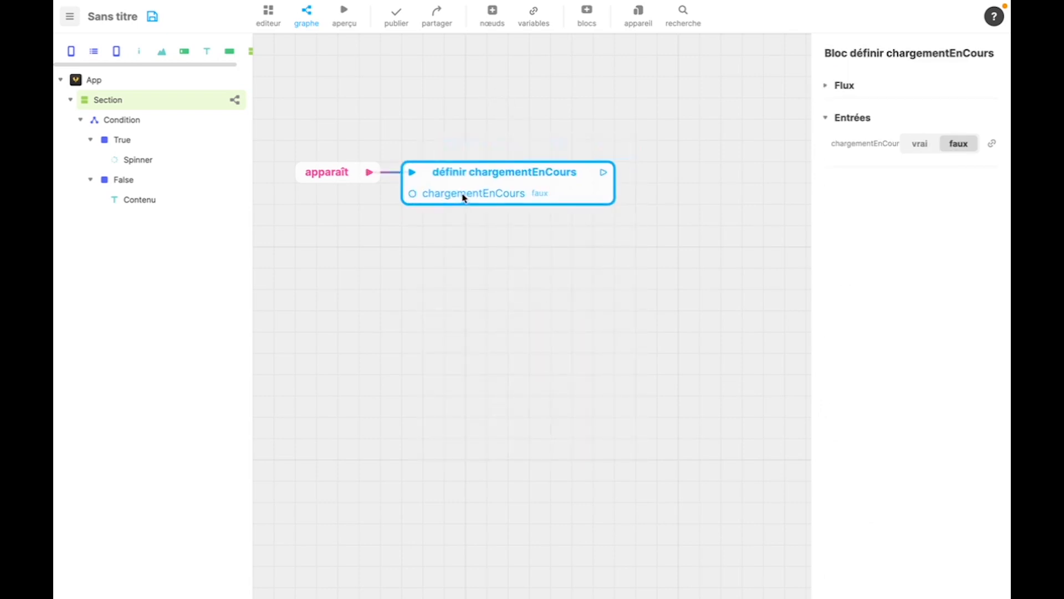
# - Connect a délai block after the définir chargementEnCours block, place it alongside, and set its delay to 2 seconds
pyautogui.moveTo(603, 172); pyautogui.dragTo(678, 171)
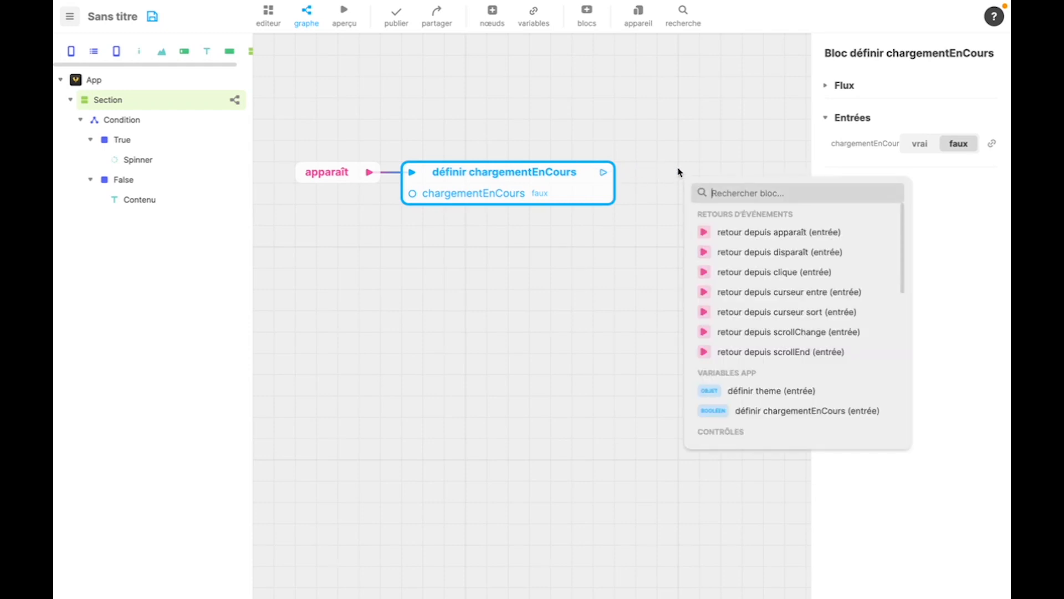
pyautogui.write('de')
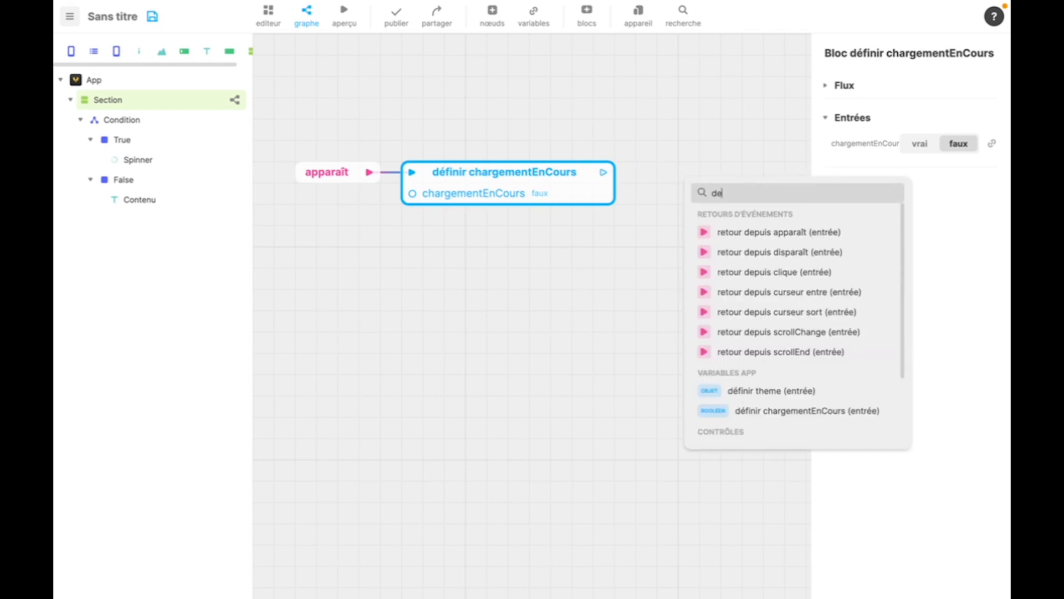
pyautogui.write('l')
pyautogui.click(715, 233)
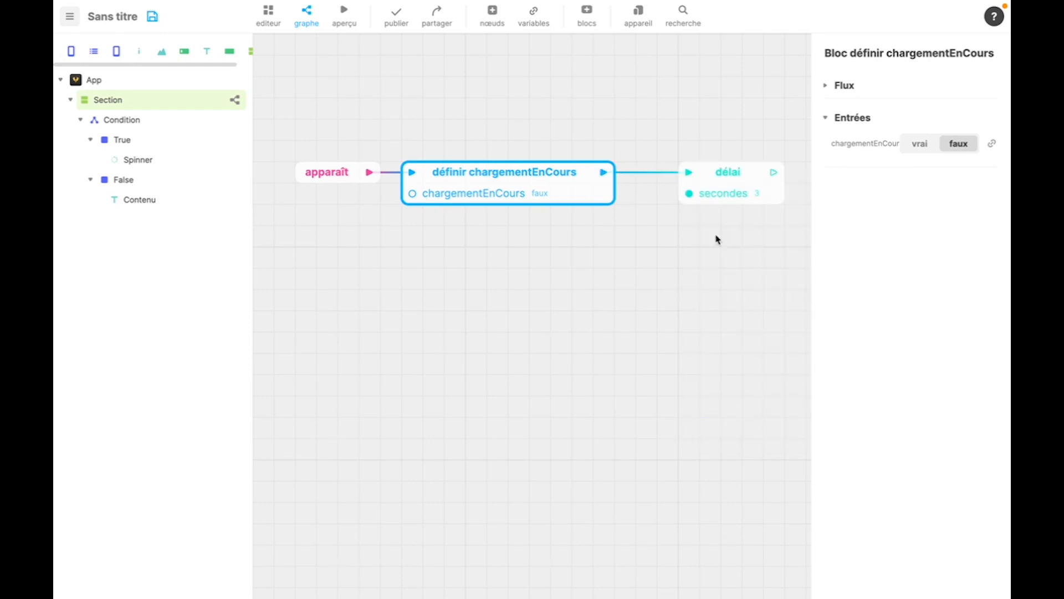
pyautogui.moveTo(715, 197); pyautogui.dragTo(670, 190)
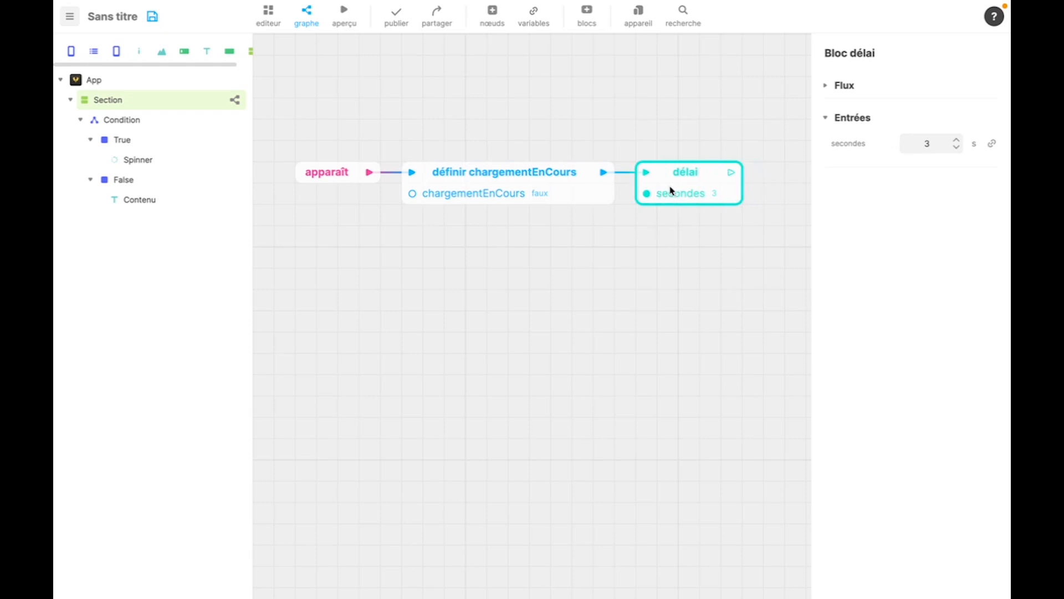
pyautogui.doubleClick(929, 146)
pyautogui.write('2')
pyautogui.click(898, 198)
# - Connect a second définir chargementEnCours block after the délai block and move it close beside it
pyautogui.scroll(-2, 673, 277)
pyautogui.moveTo(677, 282); pyautogui.dragTo(547, 297)
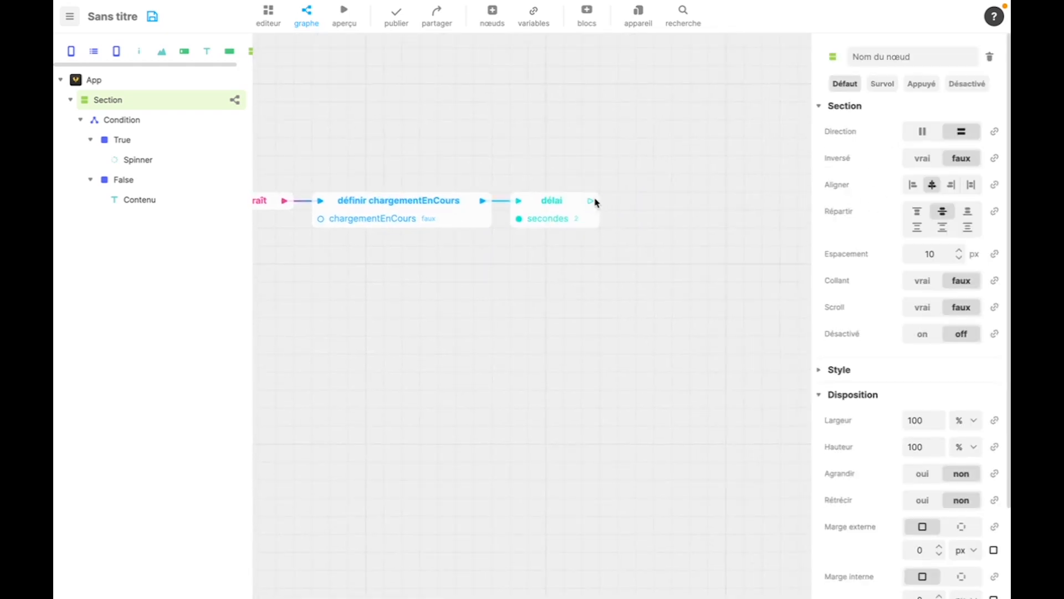
pyautogui.moveTo(594, 203); pyautogui.dragTo(684, 204)
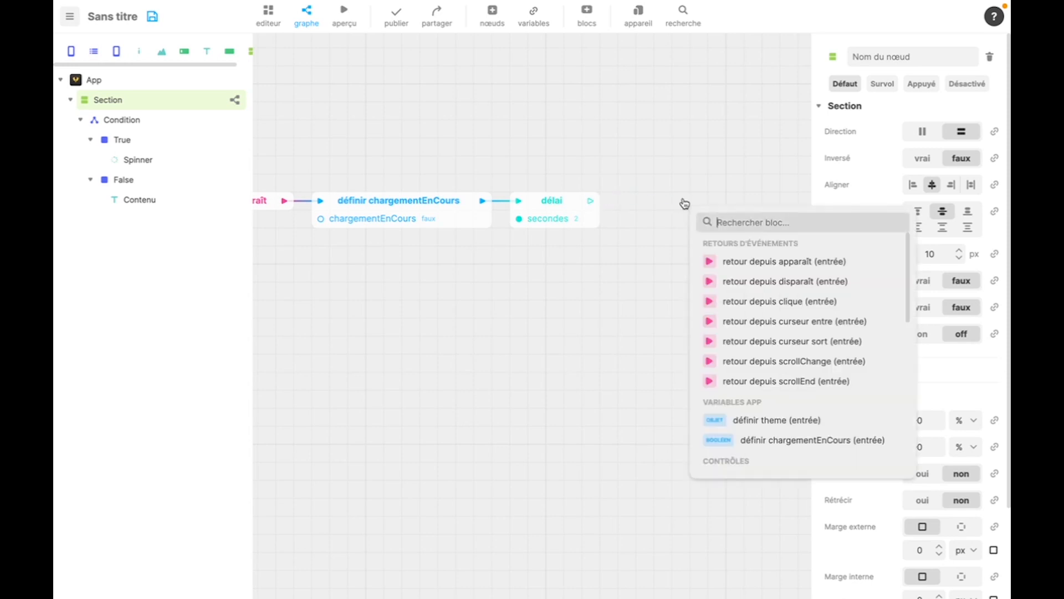
pyautogui.click(747, 441)
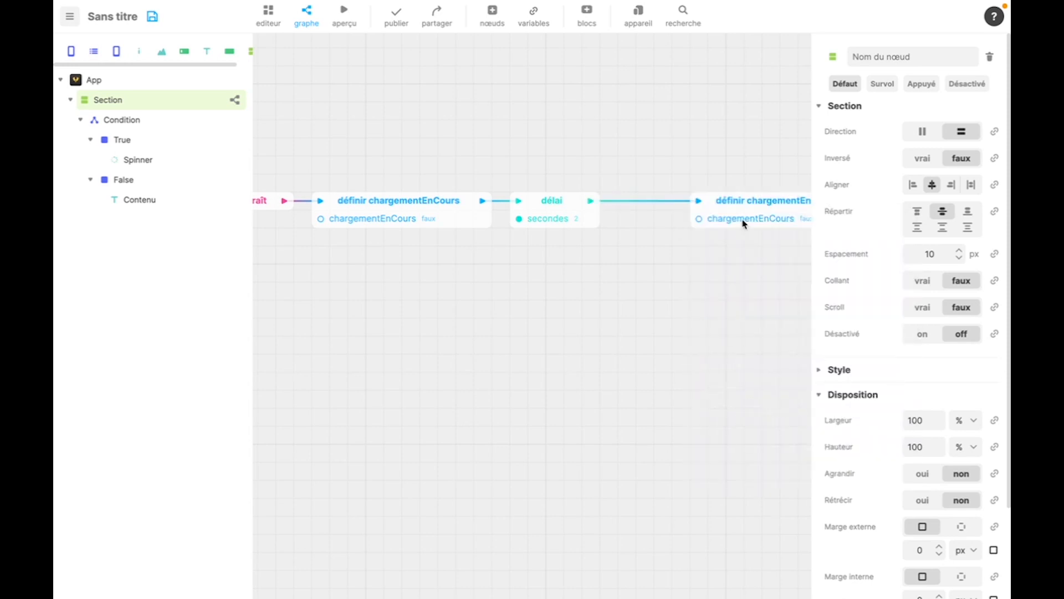
pyautogui.moveTo(744, 223); pyautogui.dragTo(687, 229)
# - Set the second définir chargementEnCours block's input to vrai and preview the app
pyautogui.click(920, 145)
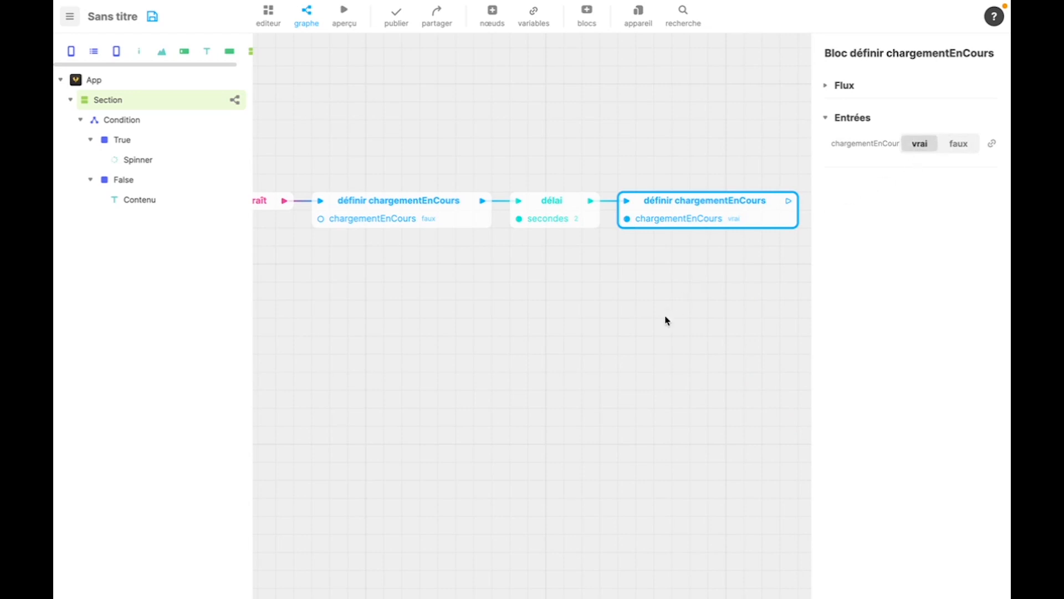
pyautogui.click(661, 336)
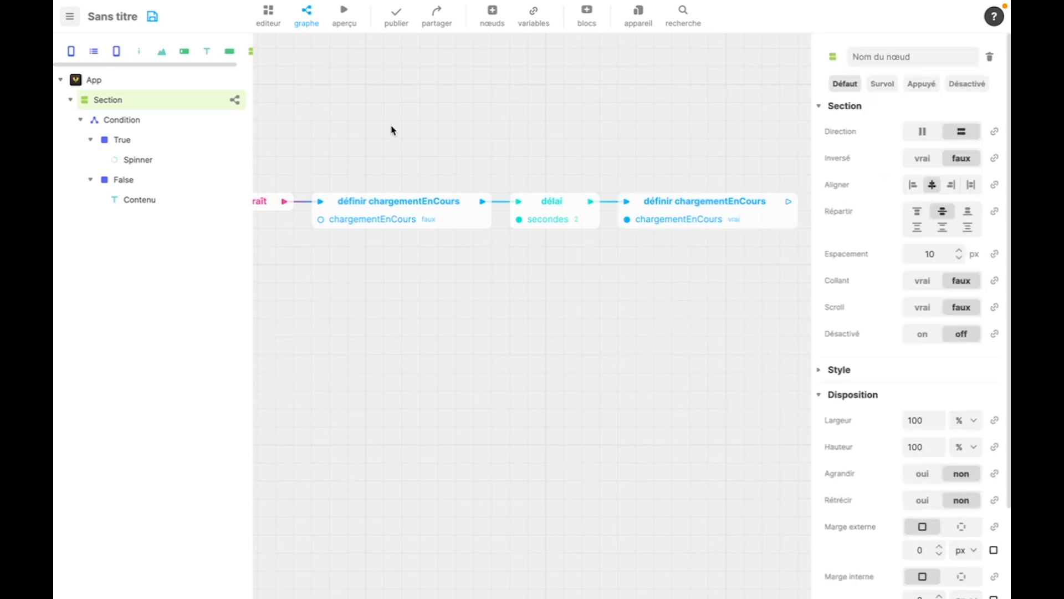
pyautogui.click(348, 13)
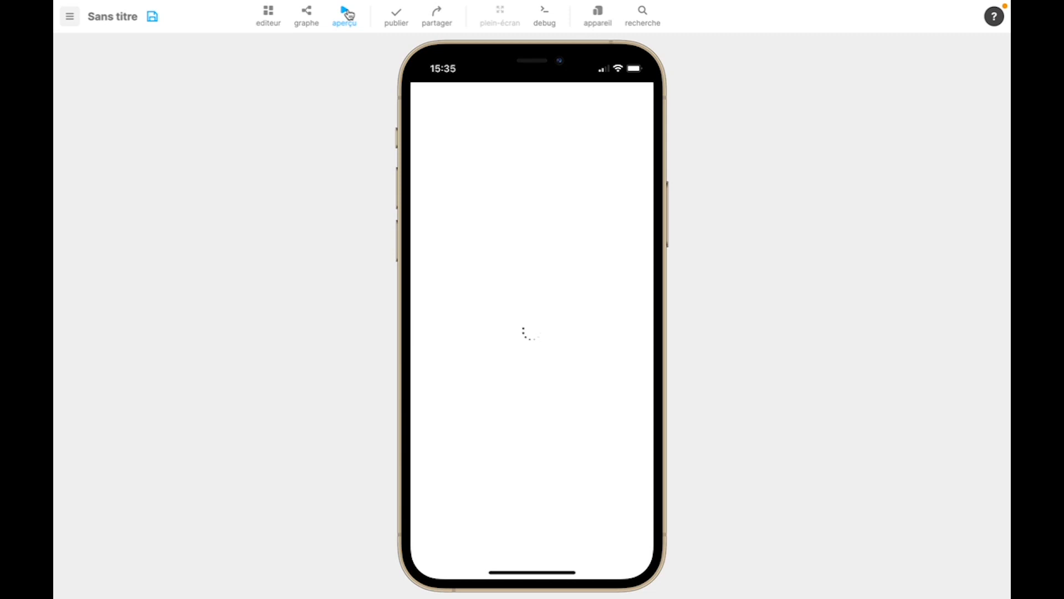
pyautogui.click(348, 13)
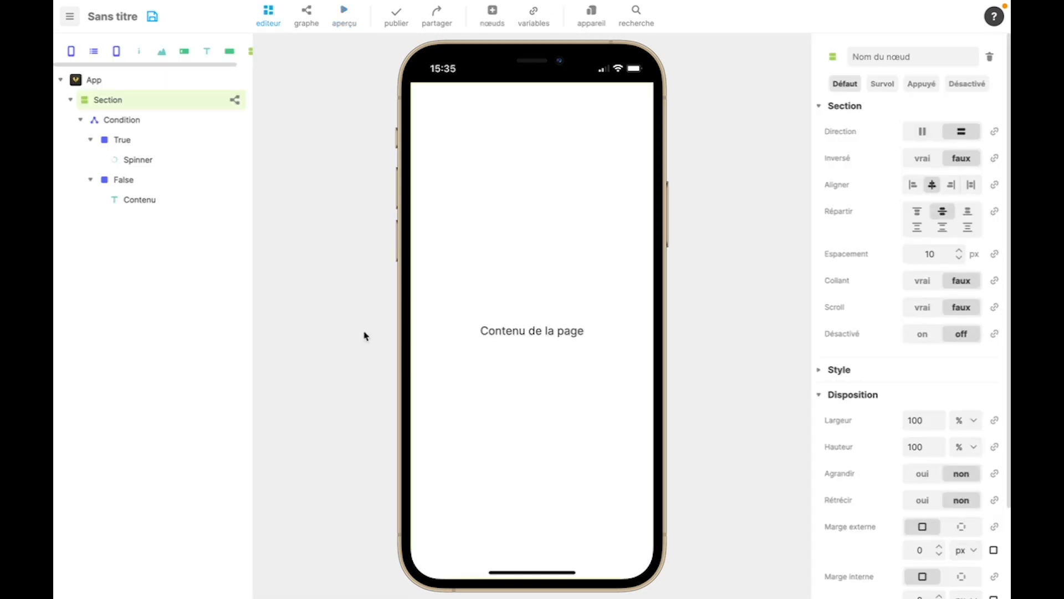
# - Set the default of the chargementEnCours variable linked to the Condition to vrai
pyautogui.click(174, 125)
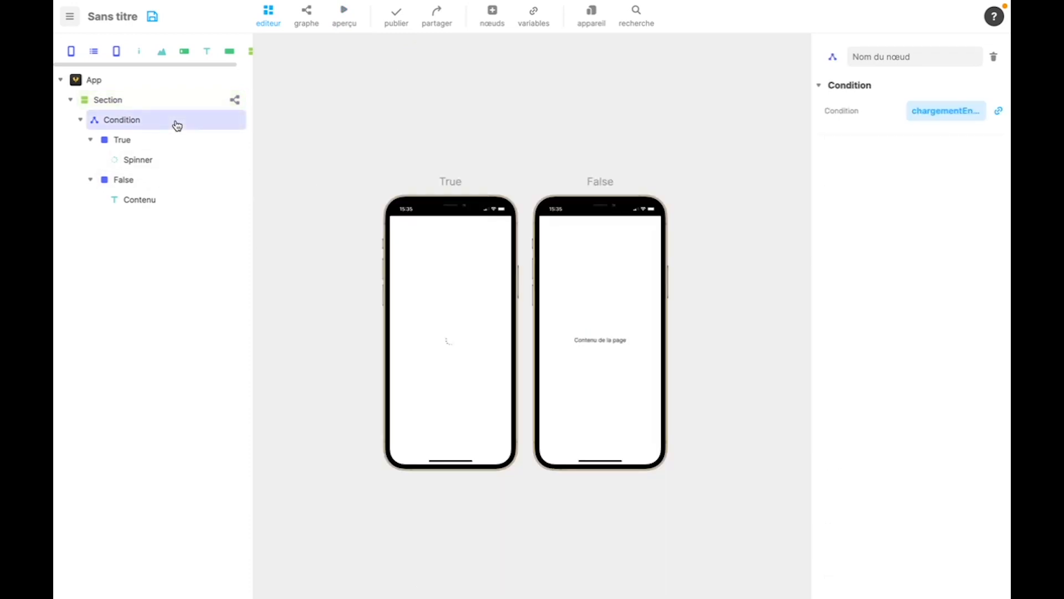
pyautogui.click(913, 119)
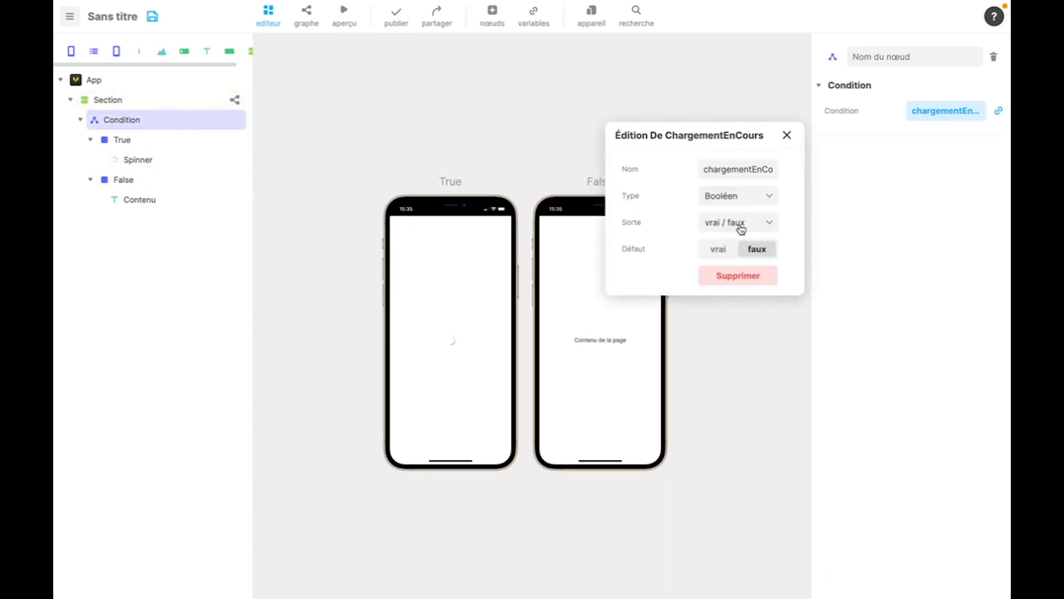
pyautogui.click(717, 250)
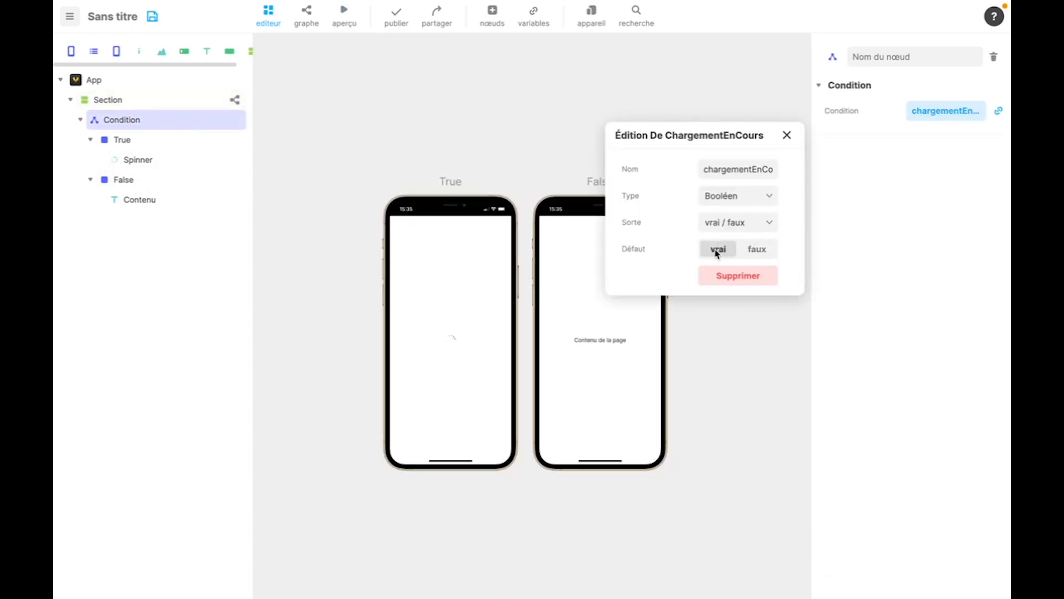
pyautogui.click(787, 136)
# - Set the définir chargementEnCours block after the délai in the Section's graph to faux and preview the app
pyautogui.click(236, 100)
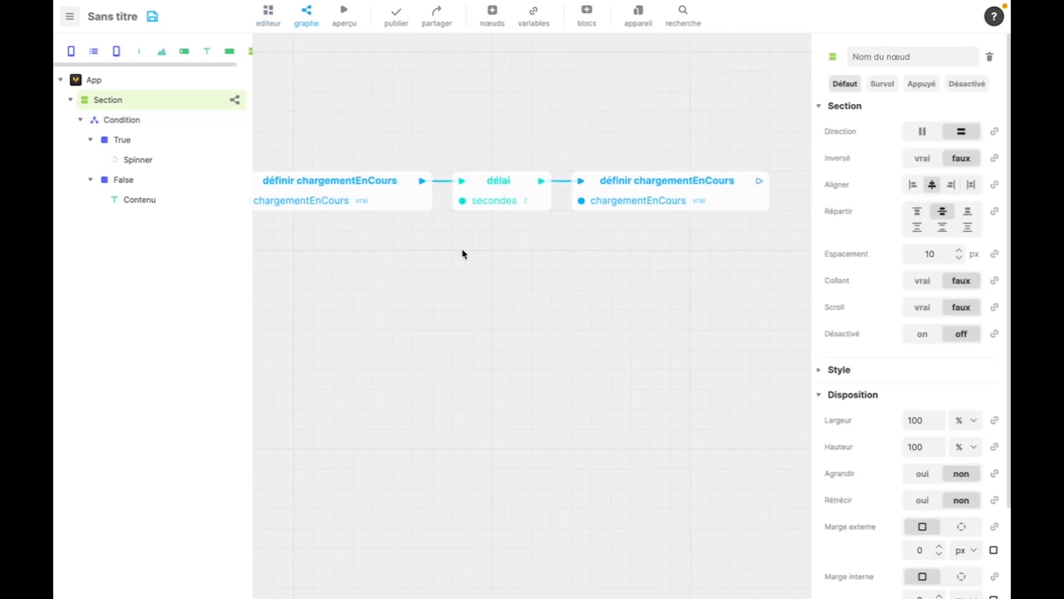
pyautogui.click(680, 200)
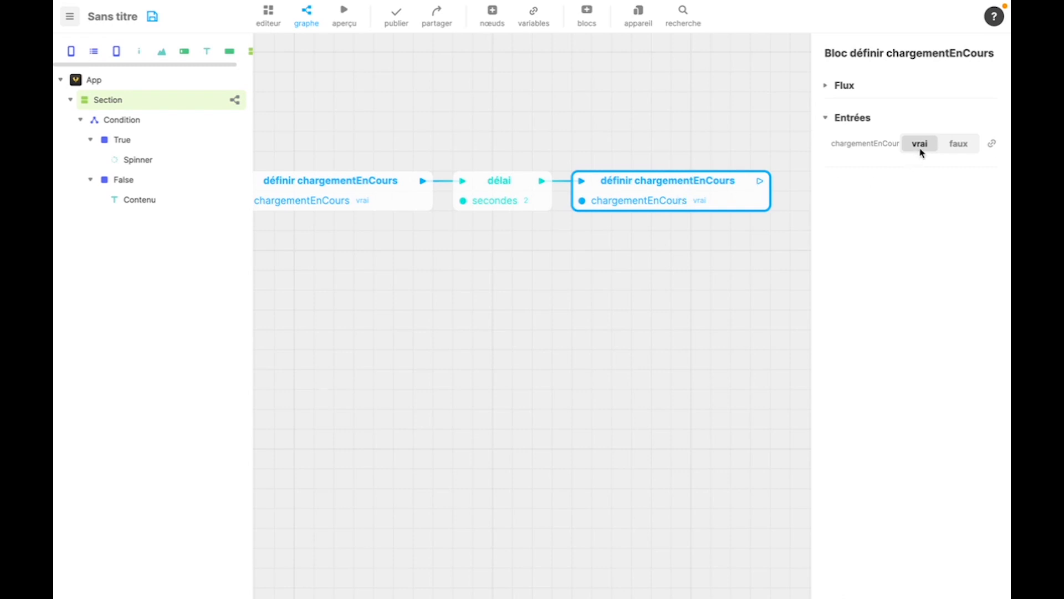
pyautogui.click(959, 143)
pyautogui.click(582, 265)
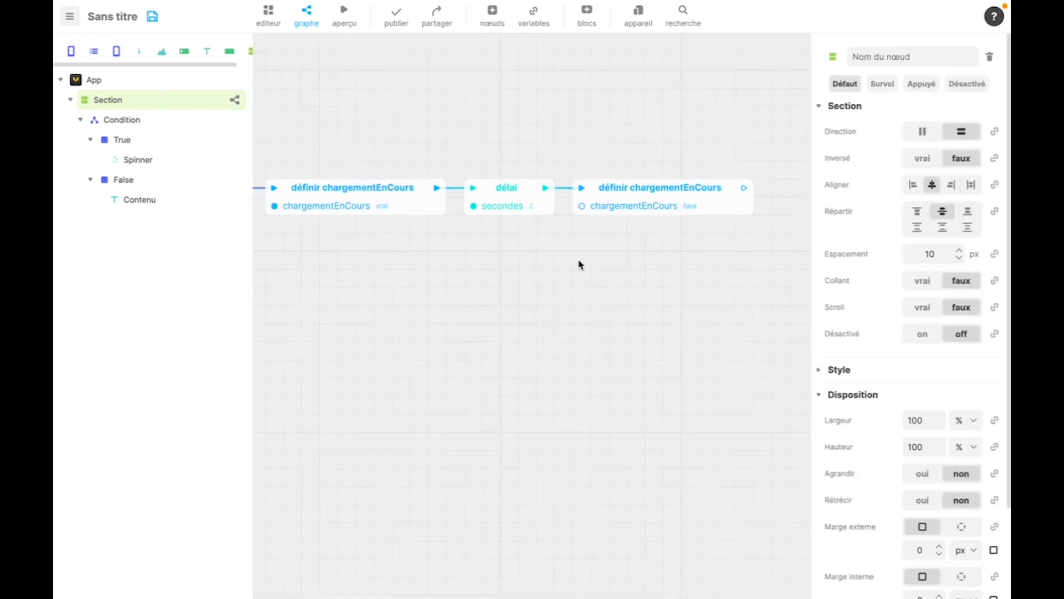
pyautogui.click(344, 16)
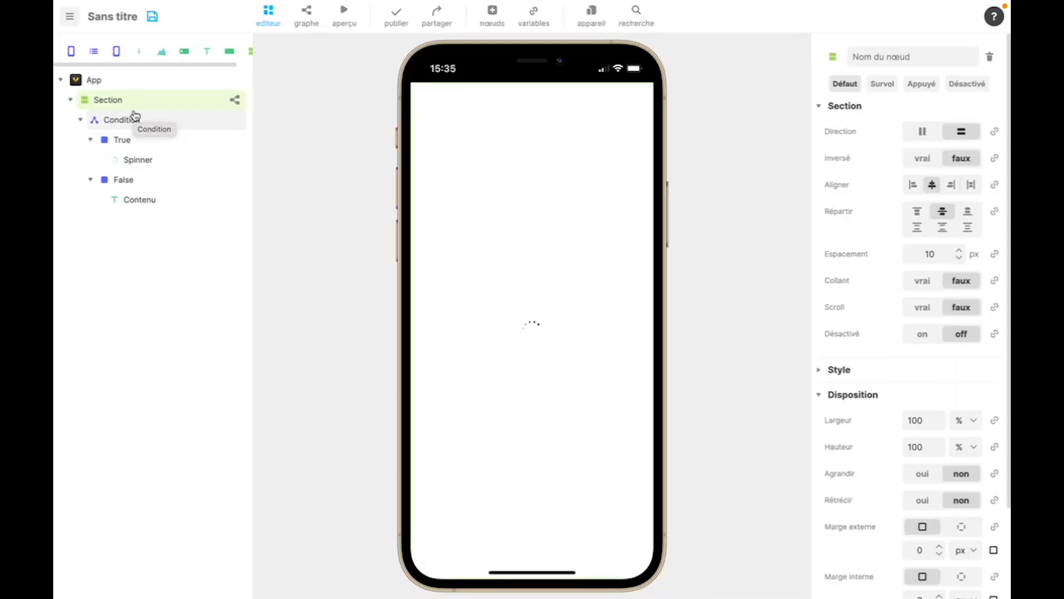
# - Delete the Condition node and all the blocks in the Section's graph
pyautogui.click(122, 118)
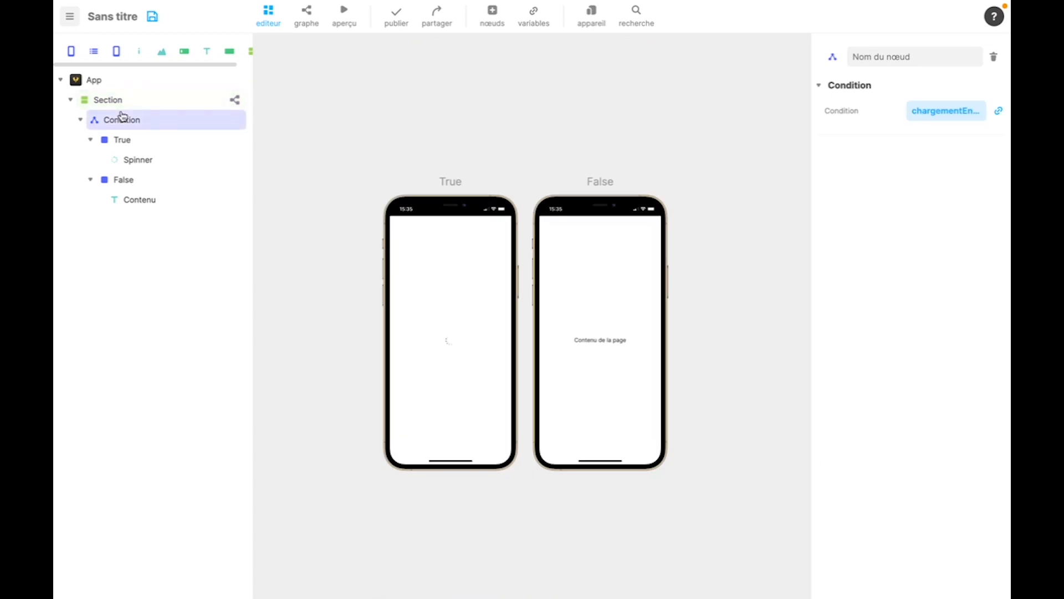
pyautogui.press('Delete')
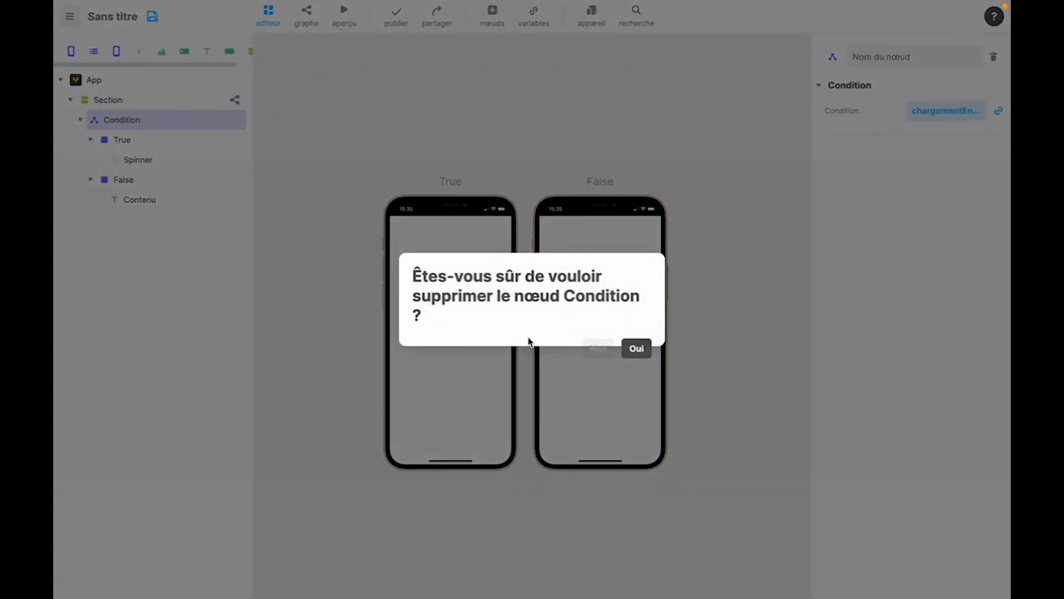
pyautogui.click(634, 348)
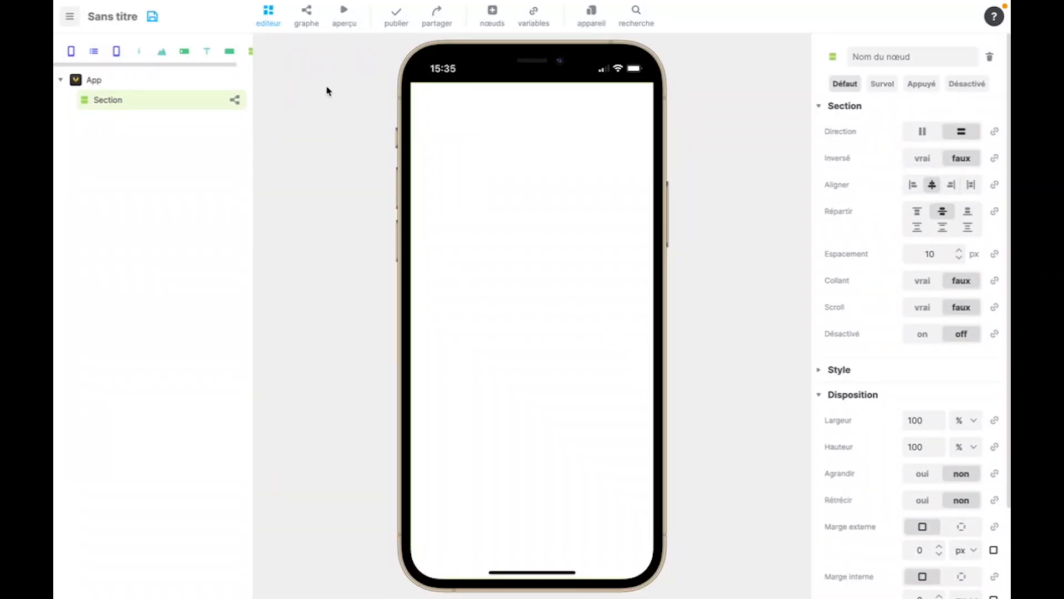
pyautogui.click(234, 101)
pyautogui.moveTo(379, 129); pyautogui.dragTo(734, 219)
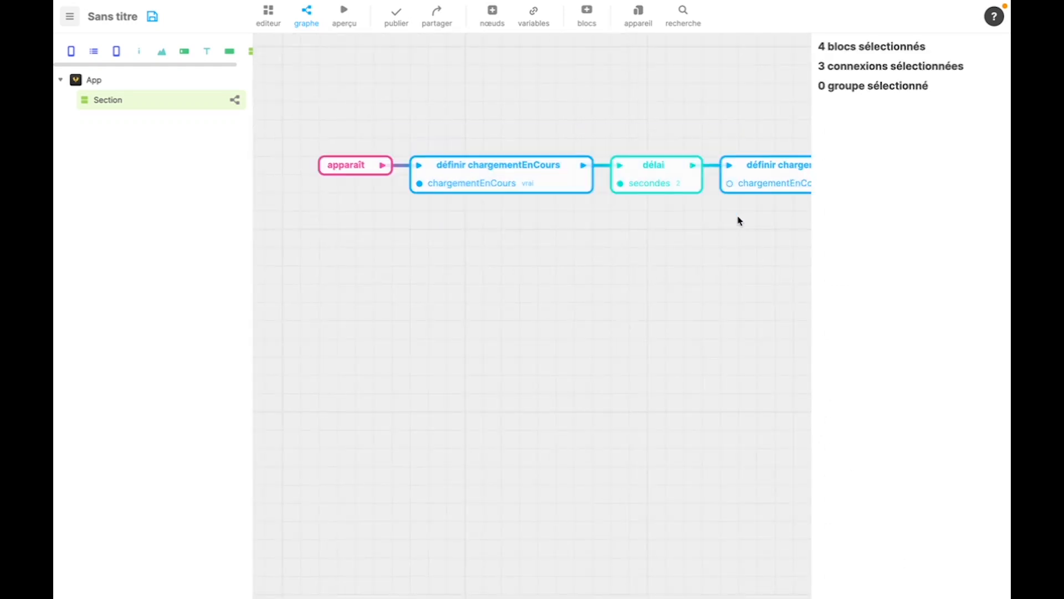
pyautogui.press('Delete')
# - Delete the chargementEnCours variable from the app's variables
pyautogui.click(534, 17)
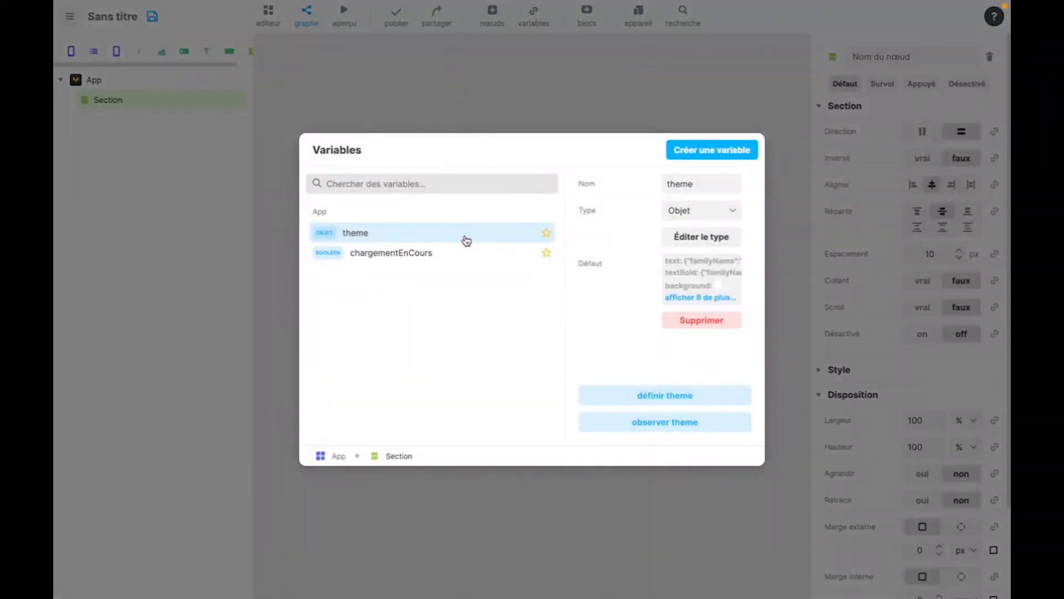
pyautogui.click(492, 255)
pyautogui.rightClick(492, 254)
pyautogui.click(475, 312)
pyautogui.click(551, 130)
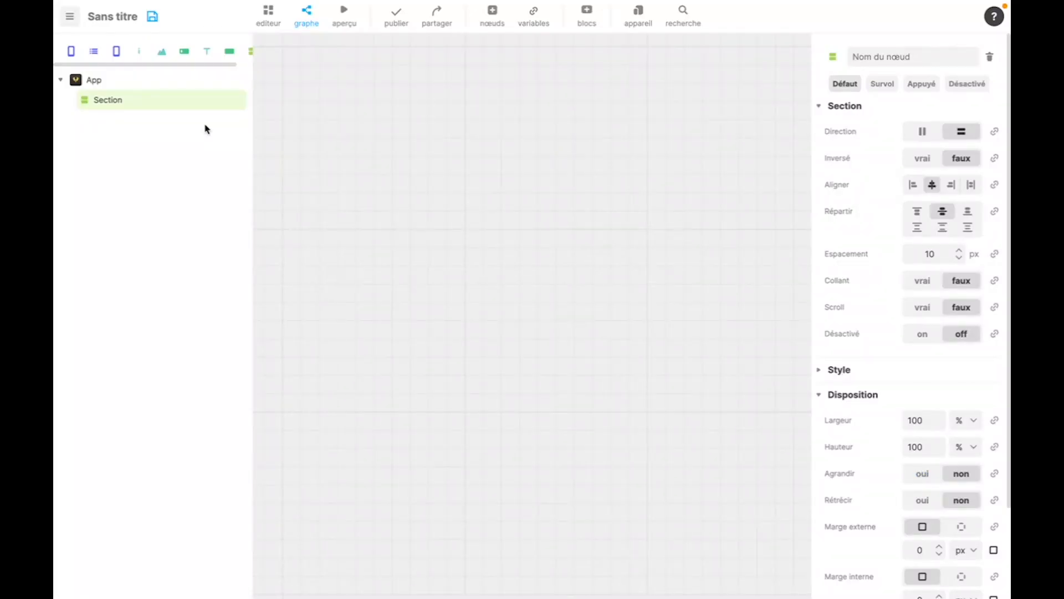
# - Add a Liste node inside the Section and select it
pyautogui.click(492, 21)
pyautogui.moveTo(450, 199); pyautogui.dragTo(188, 104)
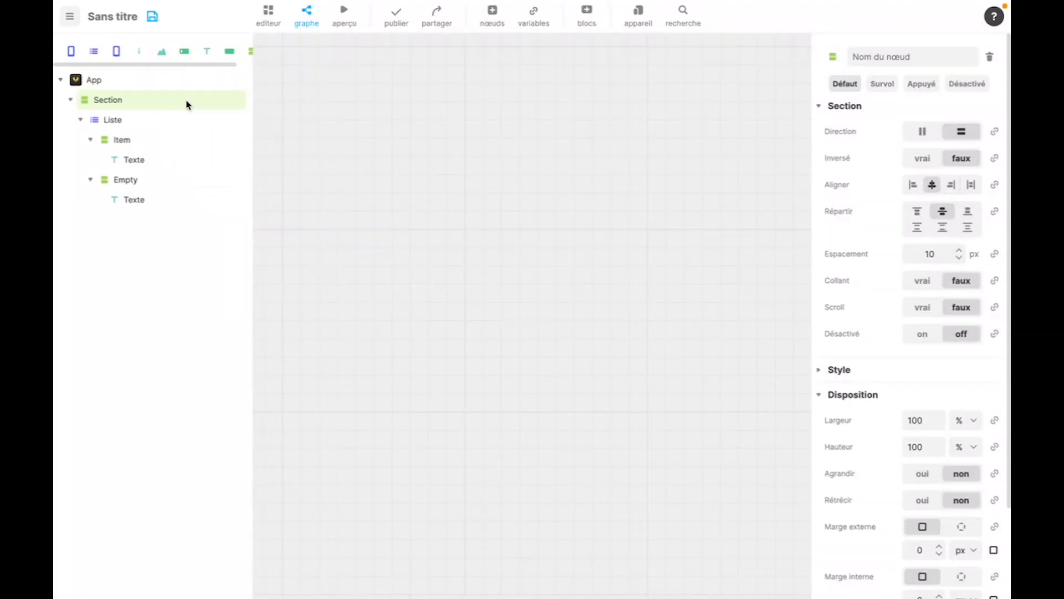
pyautogui.click(114, 121)
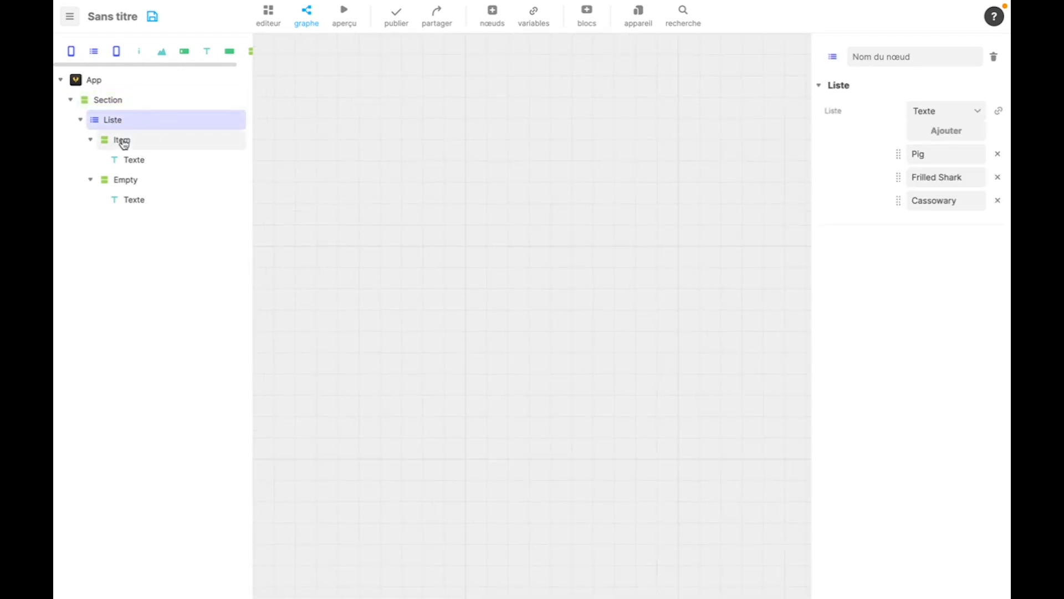
# - Compare the Liste's Item and Empty states in the editor and preview the app
pyautogui.click(123, 143)
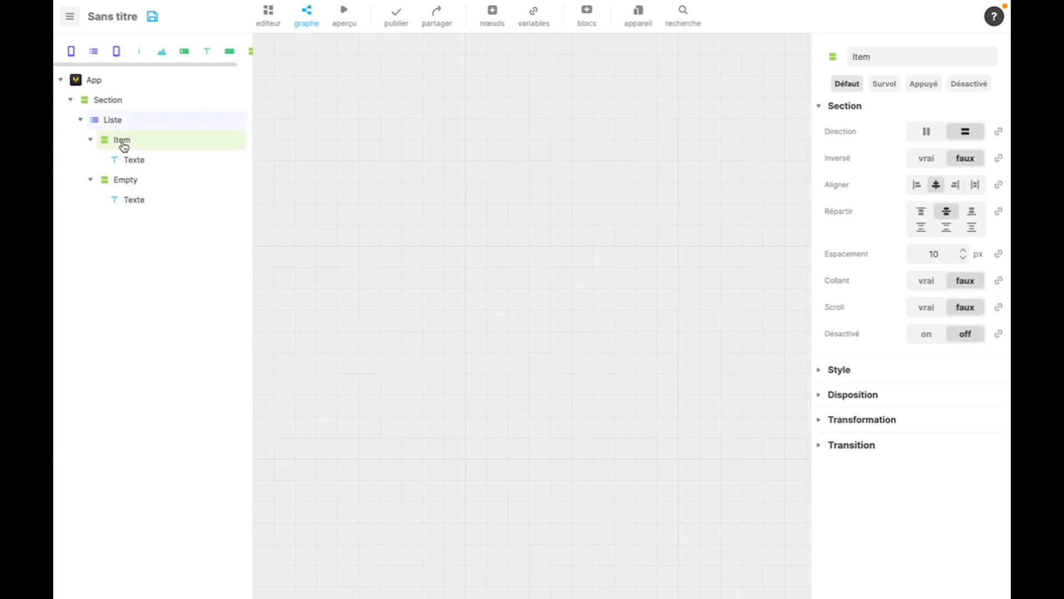
pyautogui.click(127, 185)
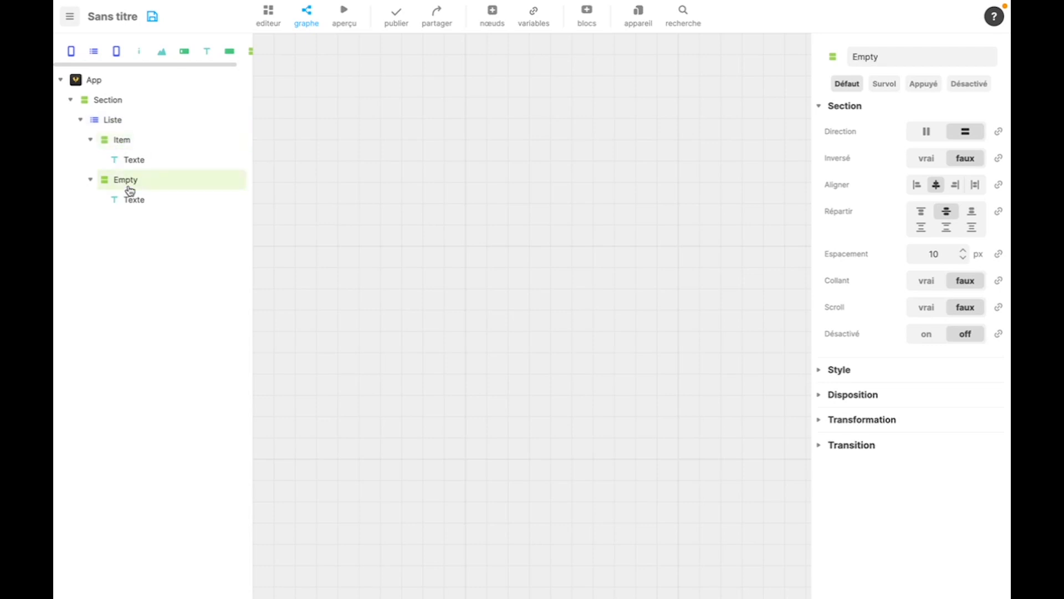
pyautogui.click(279, 24)
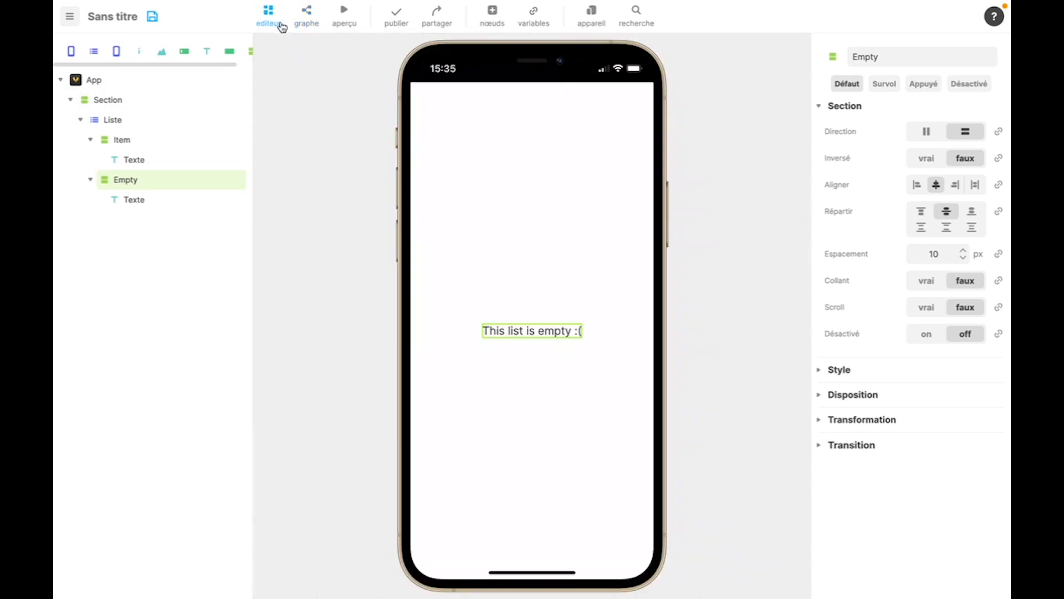
pyautogui.click(141, 147)
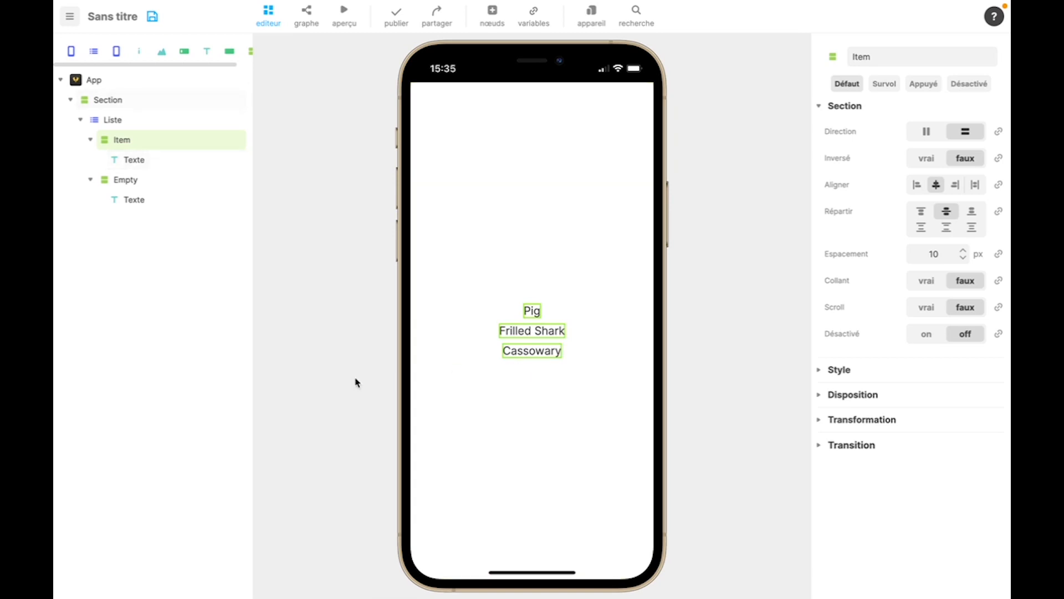
pyautogui.click(136, 183)
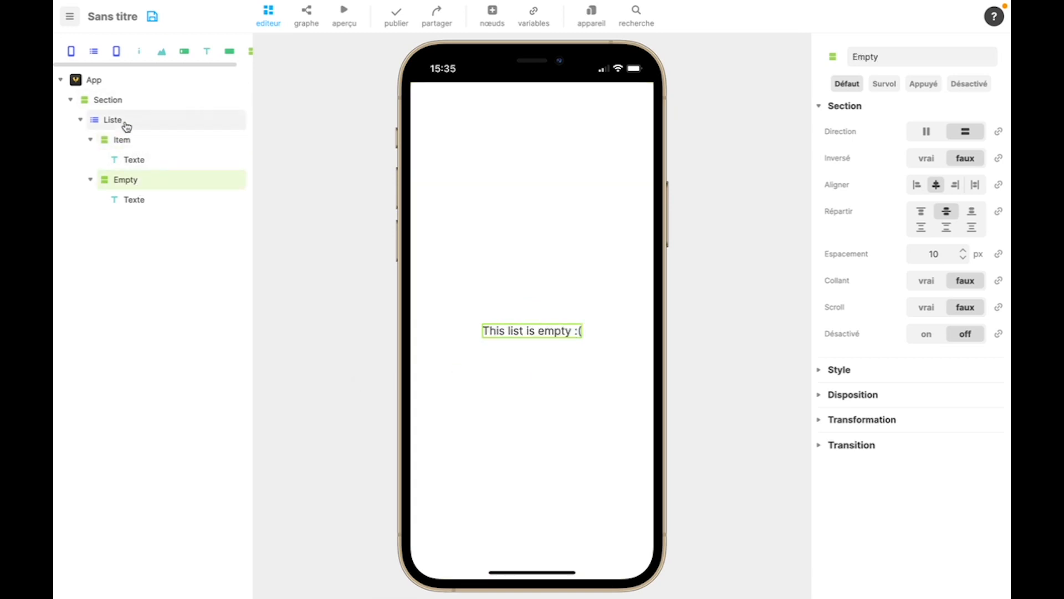
pyautogui.click(127, 127)
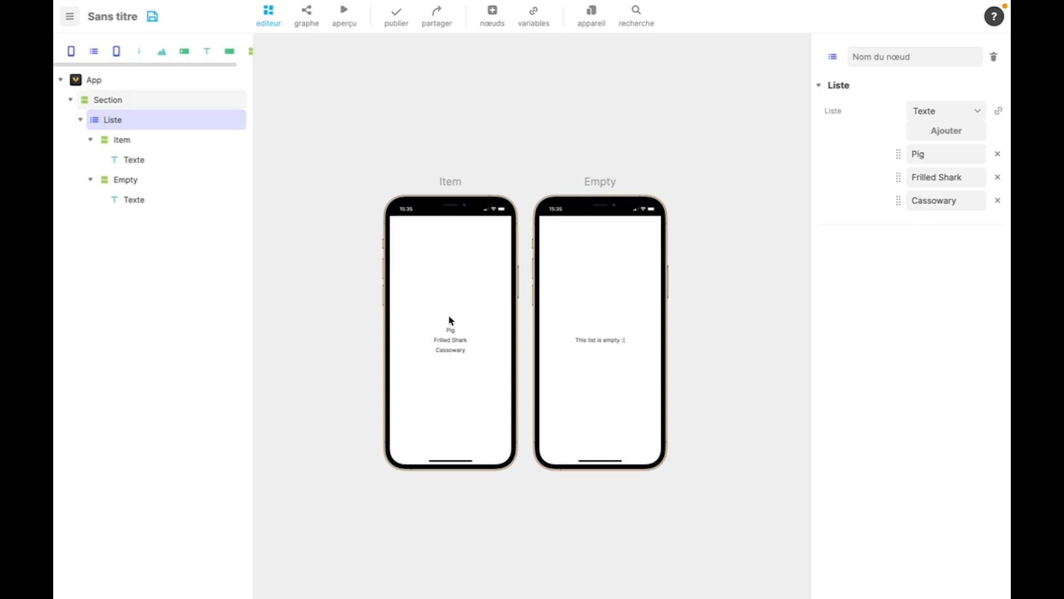
pyautogui.click(345, 23)
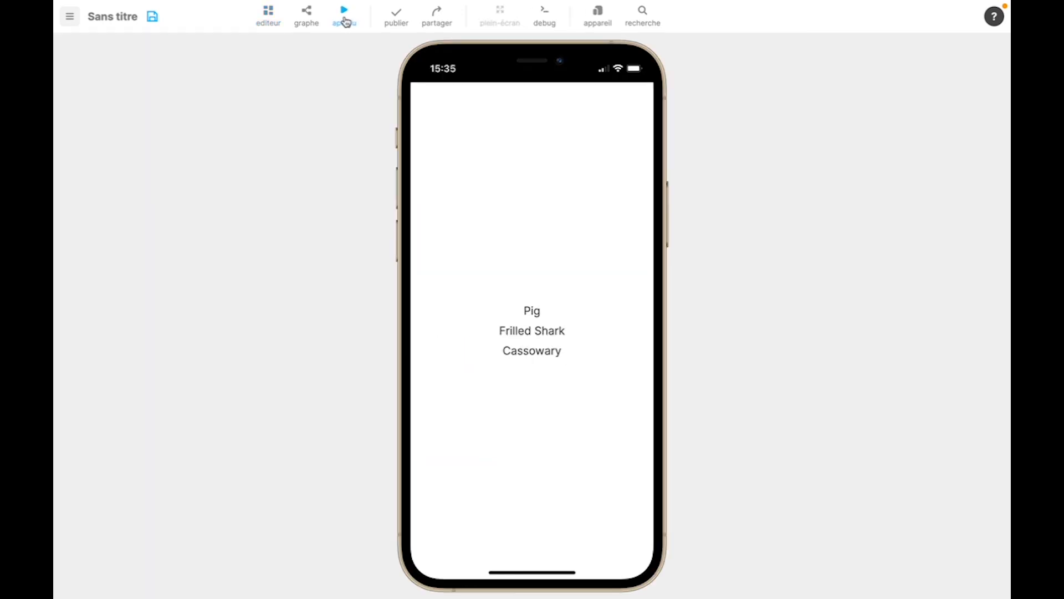
pyautogui.click(339, 21)
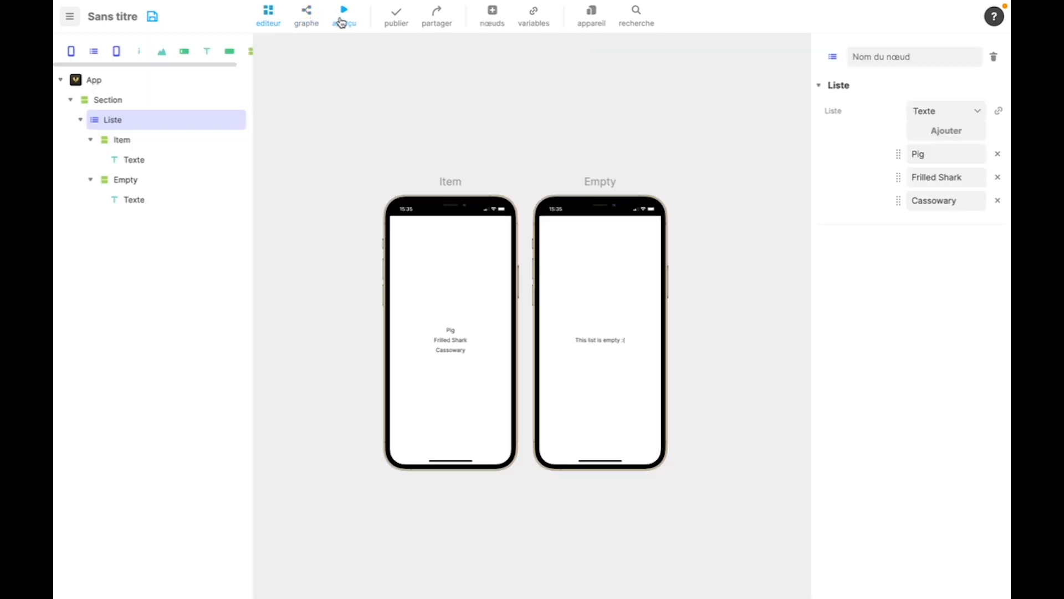
# - Remove every entry from the Liste, preview the app with the empty list and return to the editor
pyautogui.click(999, 154)
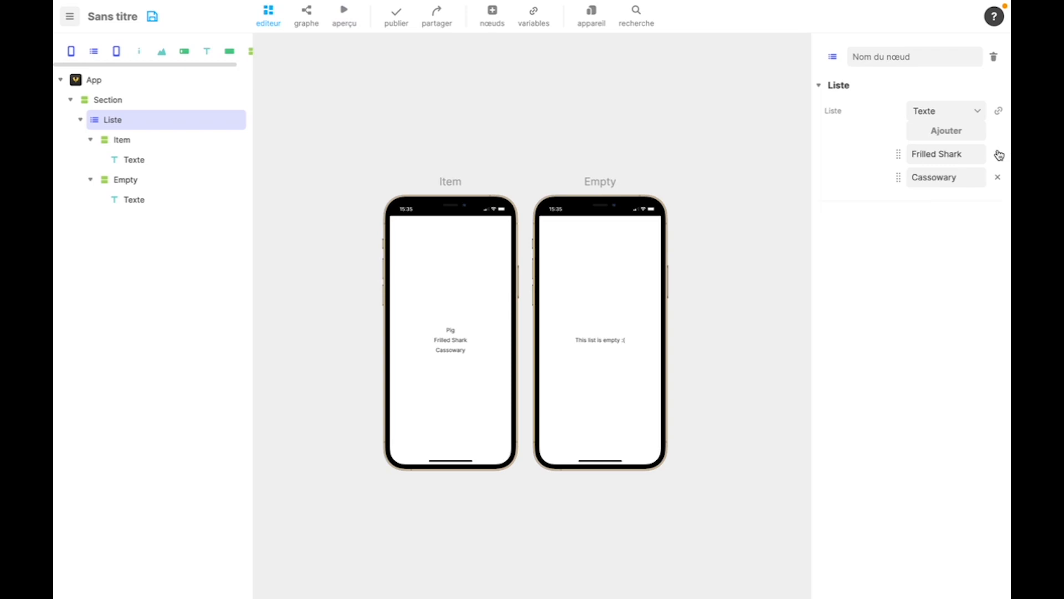
pyautogui.click(998, 155)
pyautogui.click(998, 154)
pyautogui.click(353, 23)
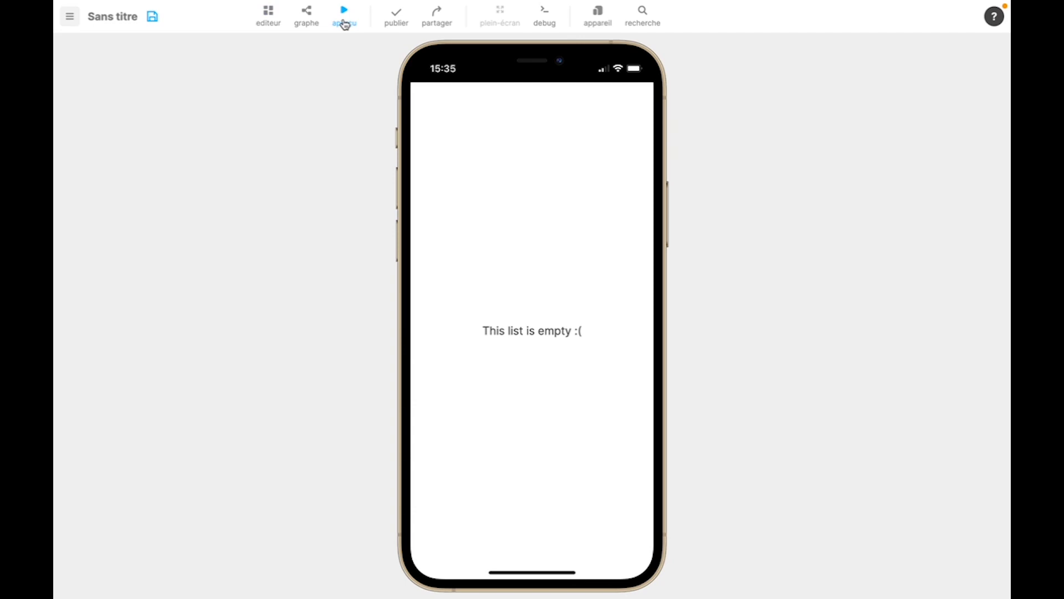
pyautogui.click(344, 23)
# - Add four text entries to the Liste: bananes, oeufs, chocolat and glace
pyautogui.click(930, 139)
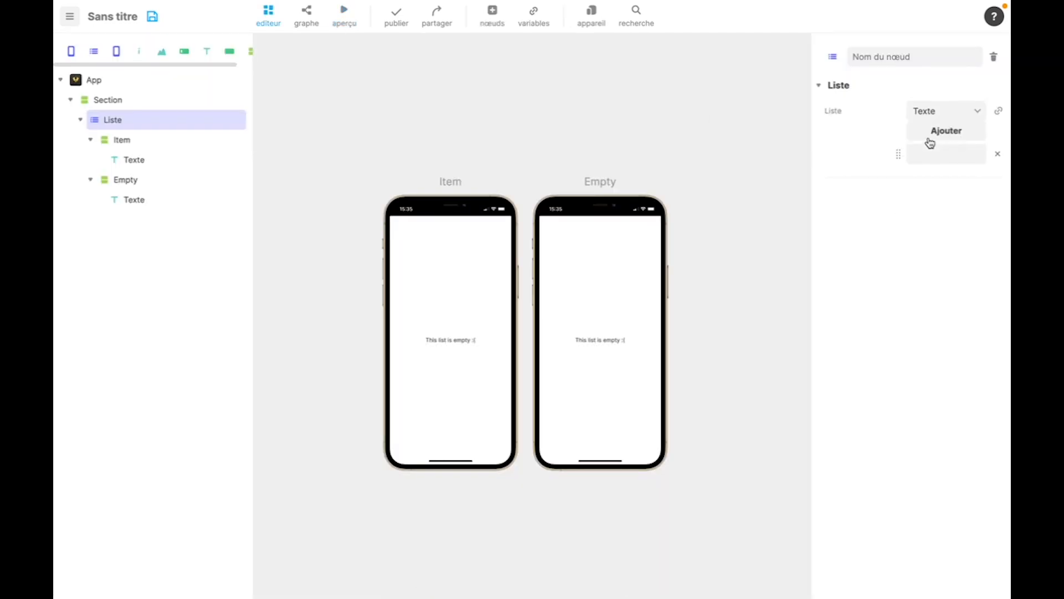
pyautogui.click(930, 137)
pyautogui.click(930, 137)
pyautogui.click(929, 154)
pyautogui.write('banan')
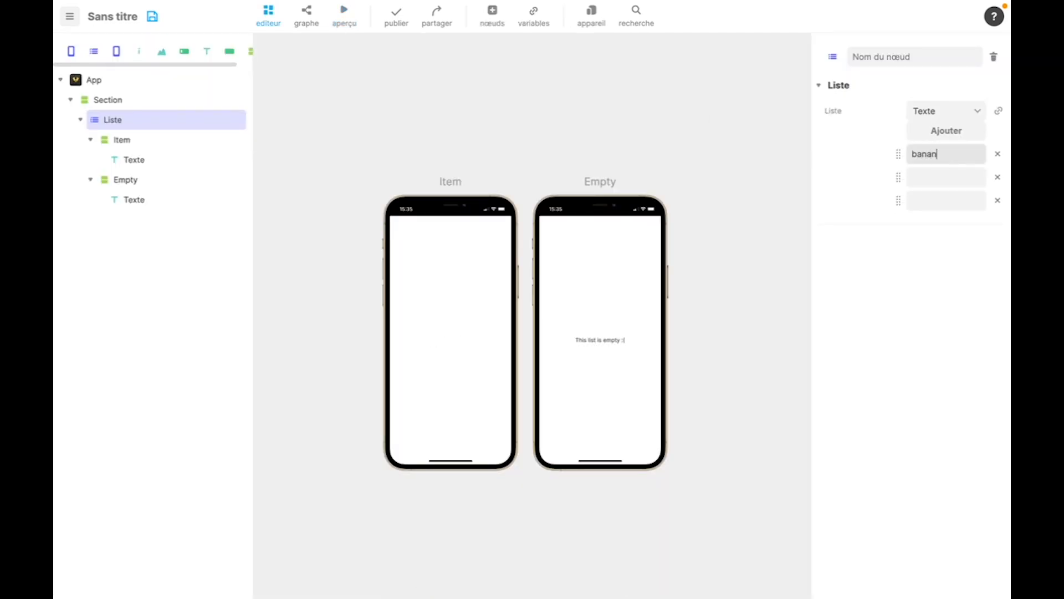
pyautogui.write('es')
pyautogui.click(939, 176)
pyautogui.write('oeufs')
pyautogui.click(944, 199)
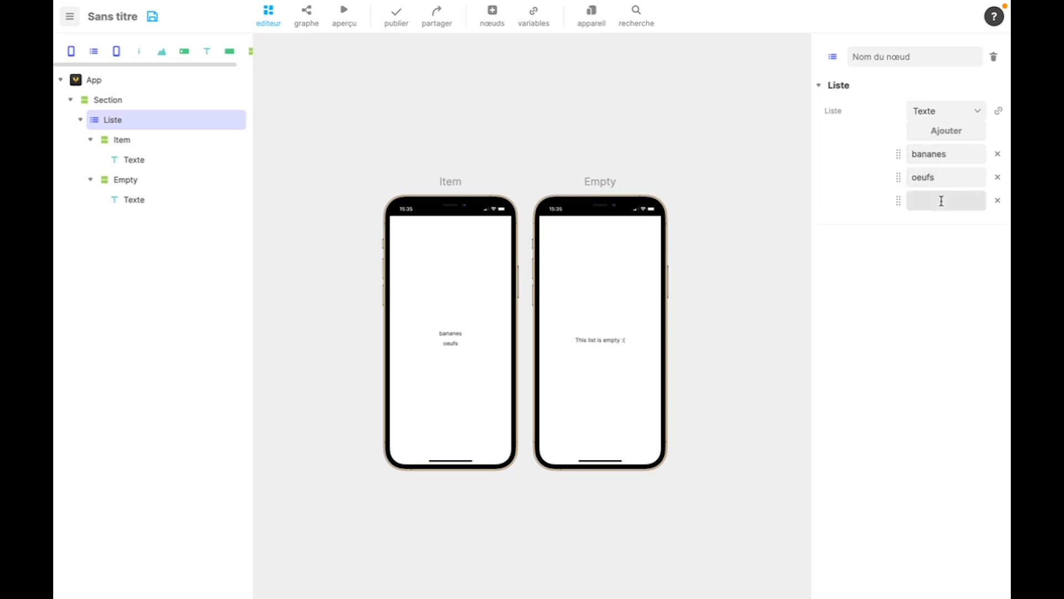
pyautogui.write('chocolat')
pyautogui.click(959, 136)
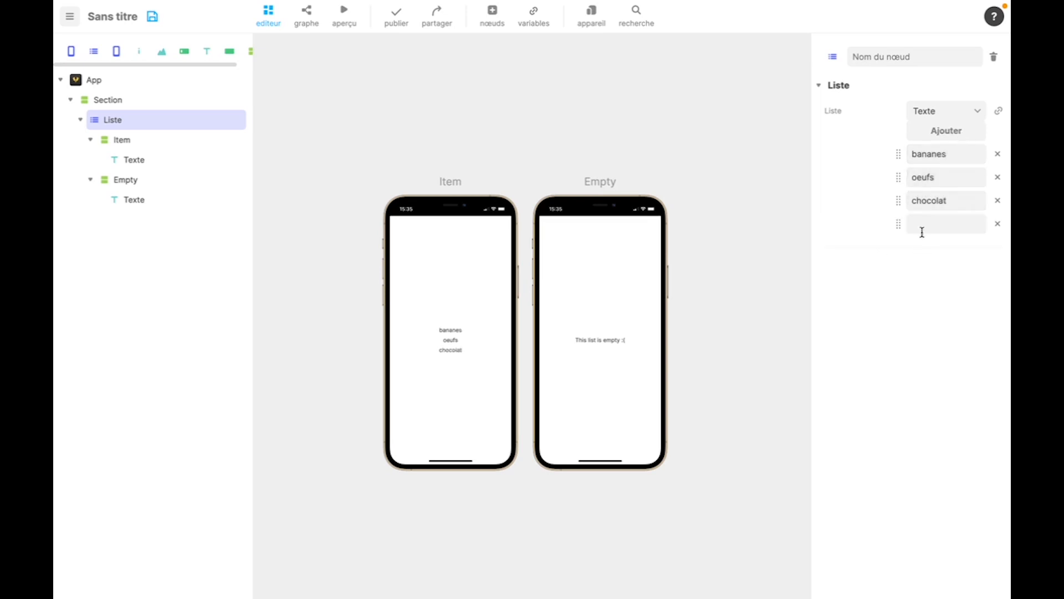
pyautogui.click(922, 225)
pyautogui.write('glace')
pyautogui.click(907, 284)
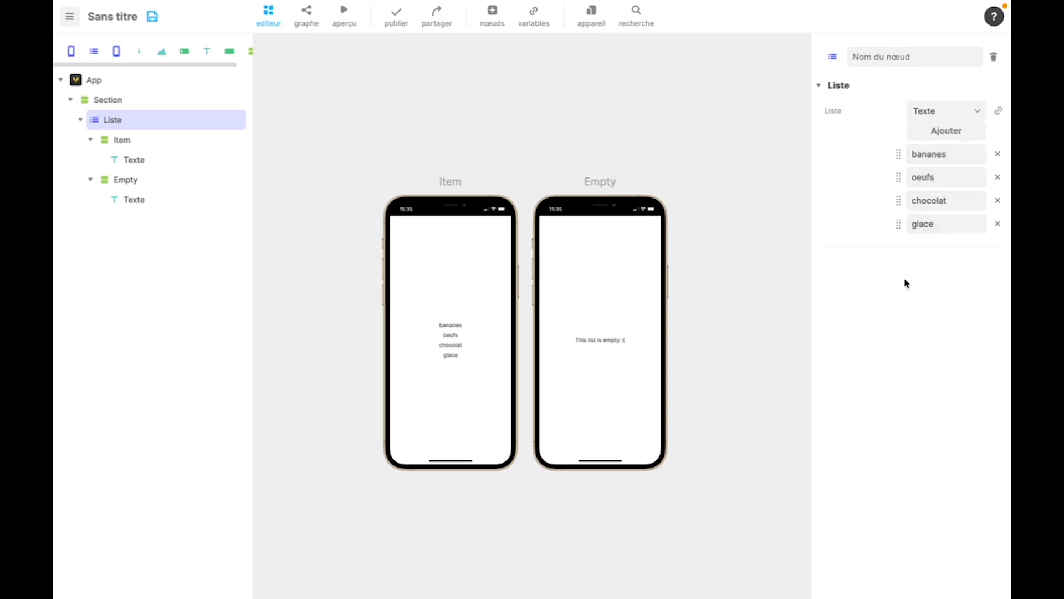
# - Add an Icône above the Empty state's text and set the text to "Pas d'ingredients dans la recette"
pyautogui.click(152, 184)
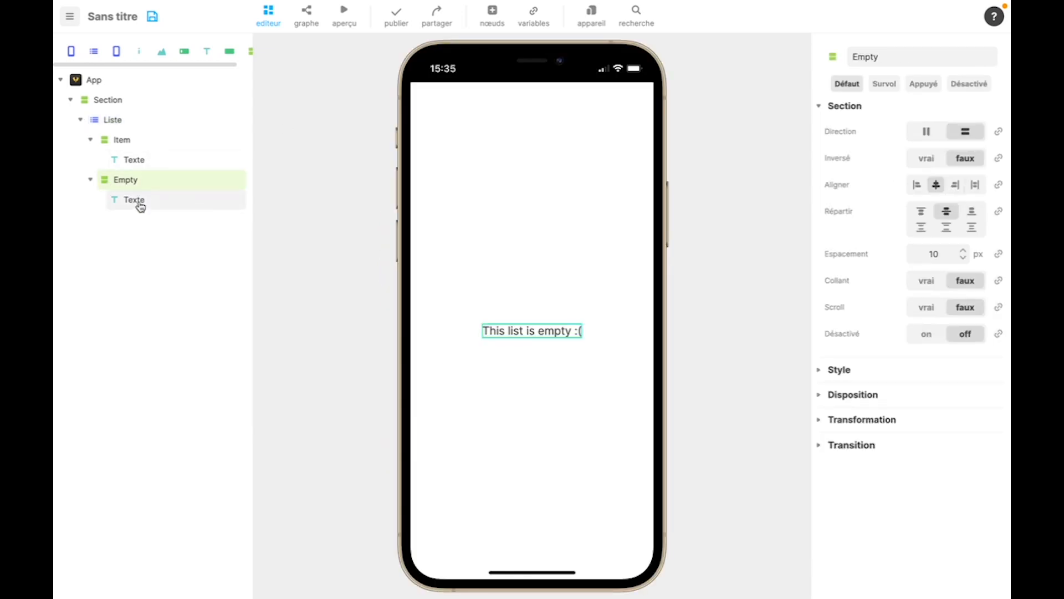
pyautogui.moveTo(141, 59); pyautogui.dragTo(142, 201)
pyautogui.click(140, 219)
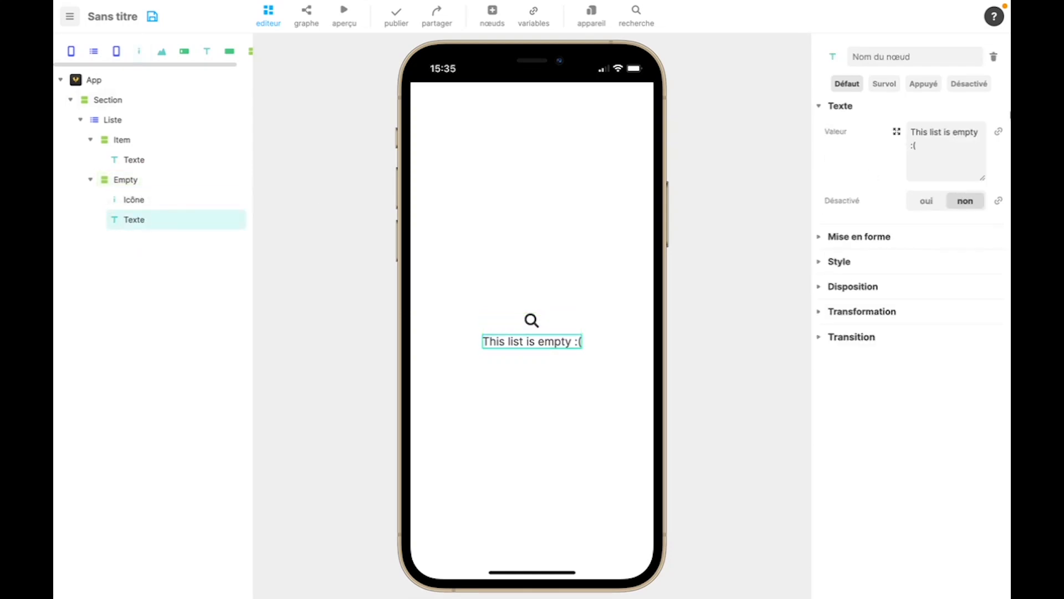
pyautogui.tripleClick(941, 163)
pyautogui.write("Pas d'ingredie")
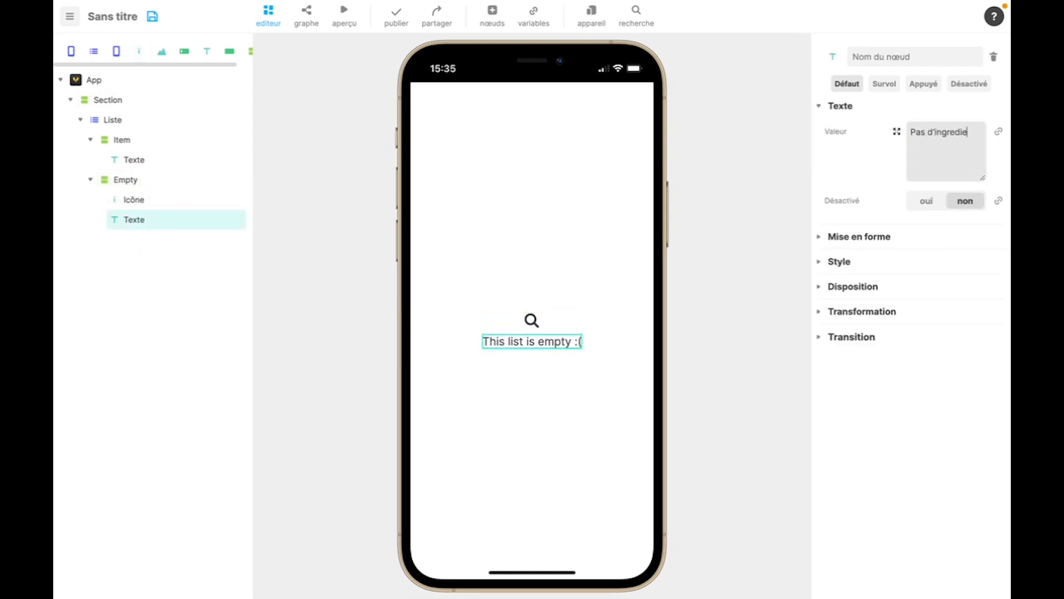
pyautogui.write('nts dans la recette')
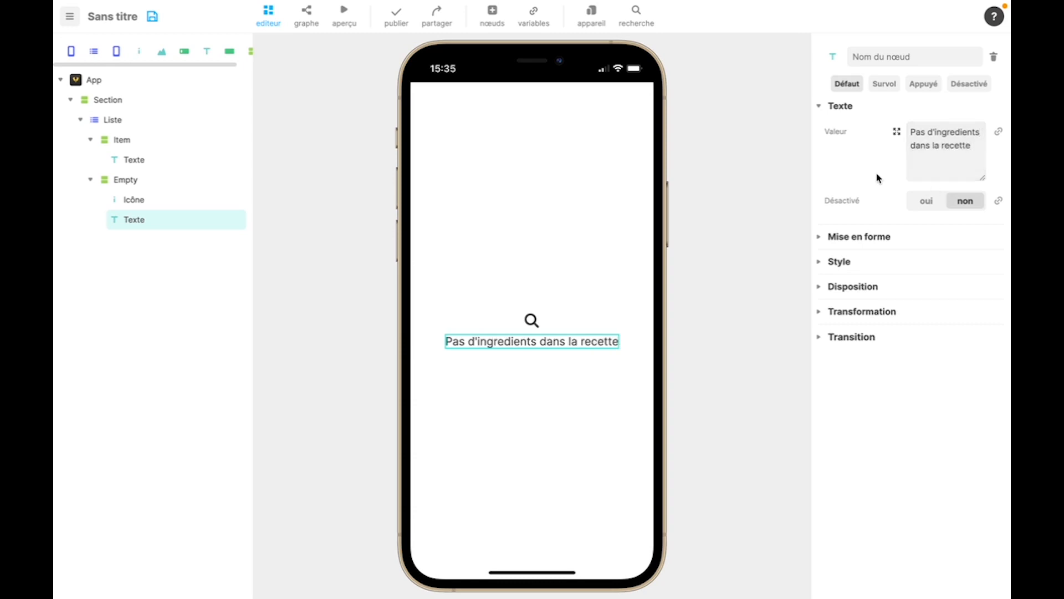
# - Change the Empty state's icon to the lightning bolt and set its colour to red #F55A50
pyautogui.click(532, 320)
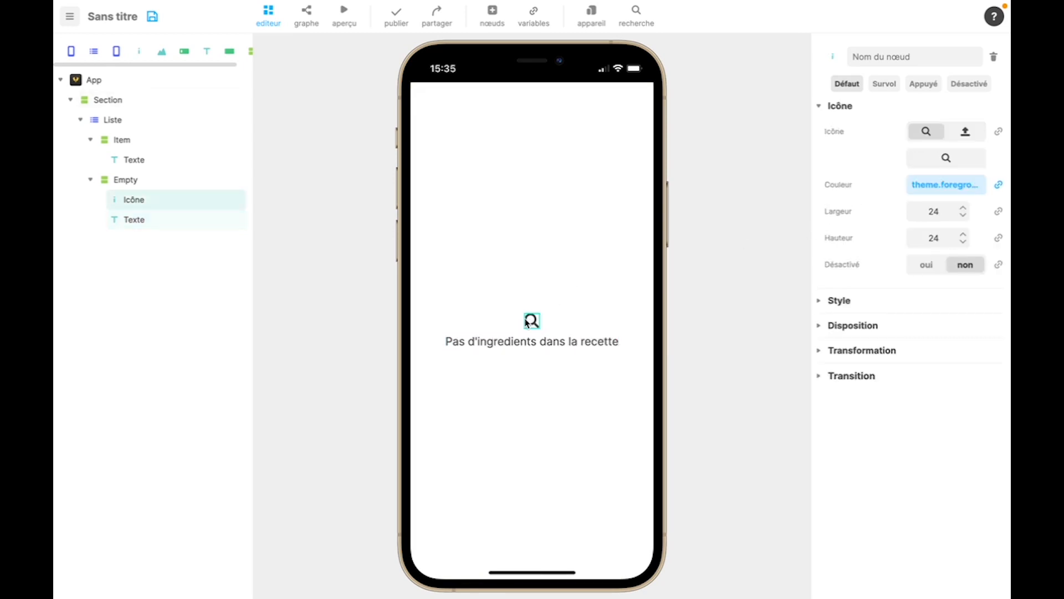
pyautogui.click(937, 161)
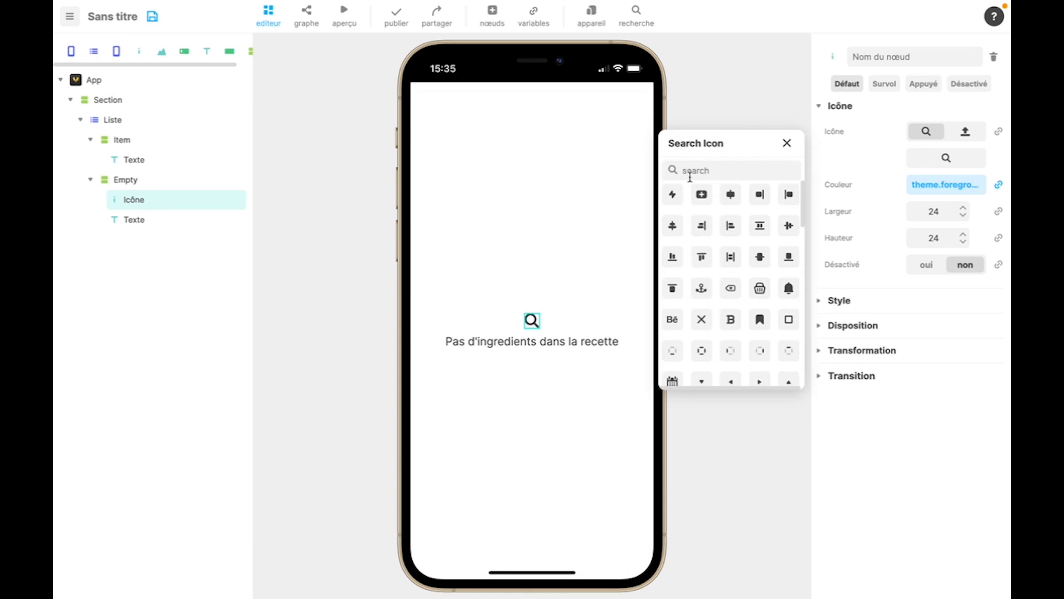
pyautogui.click(680, 193)
pyautogui.click(787, 143)
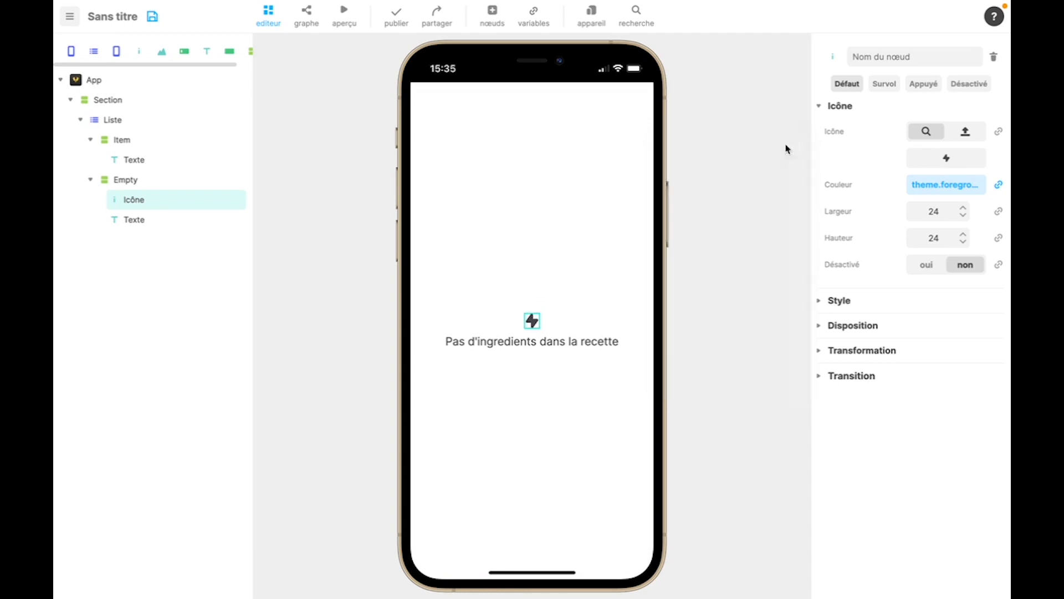
pyautogui.click(998, 186)
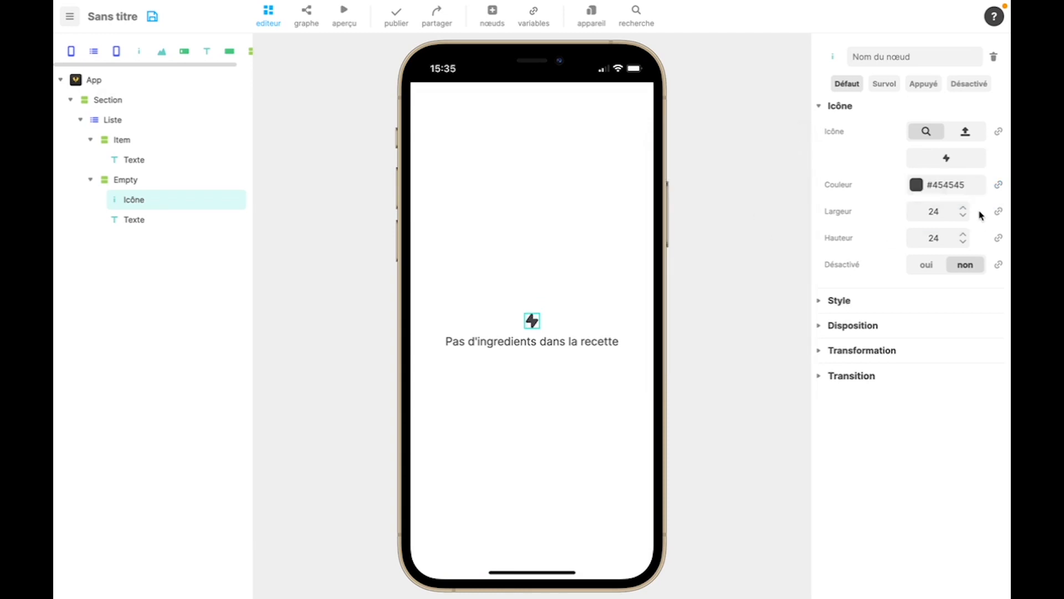
pyautogui.click(916, 185)
pyautogui.click(671, 388)
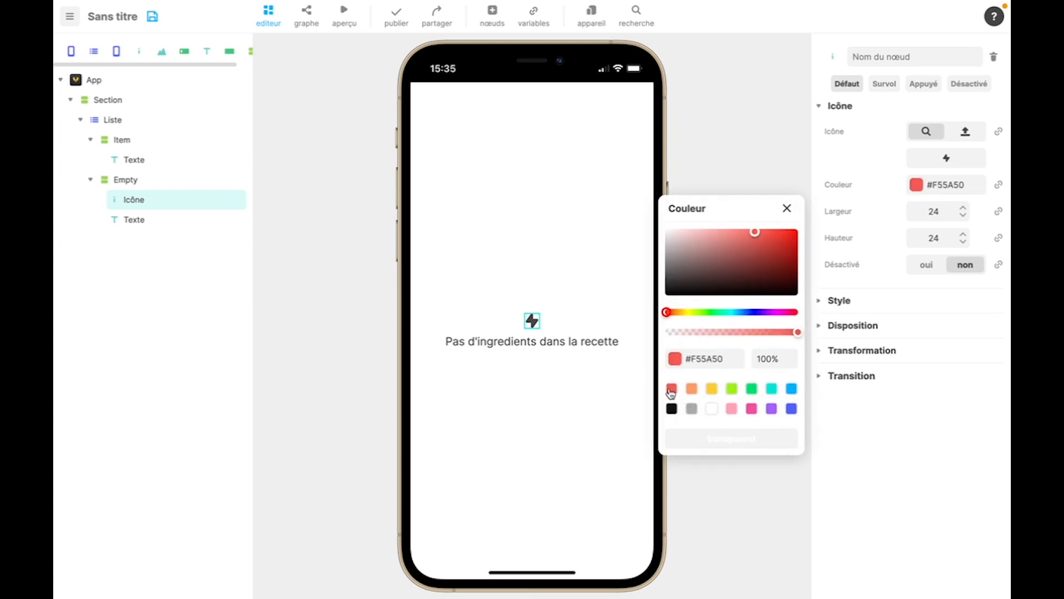
pyautogui.click(788, 209)
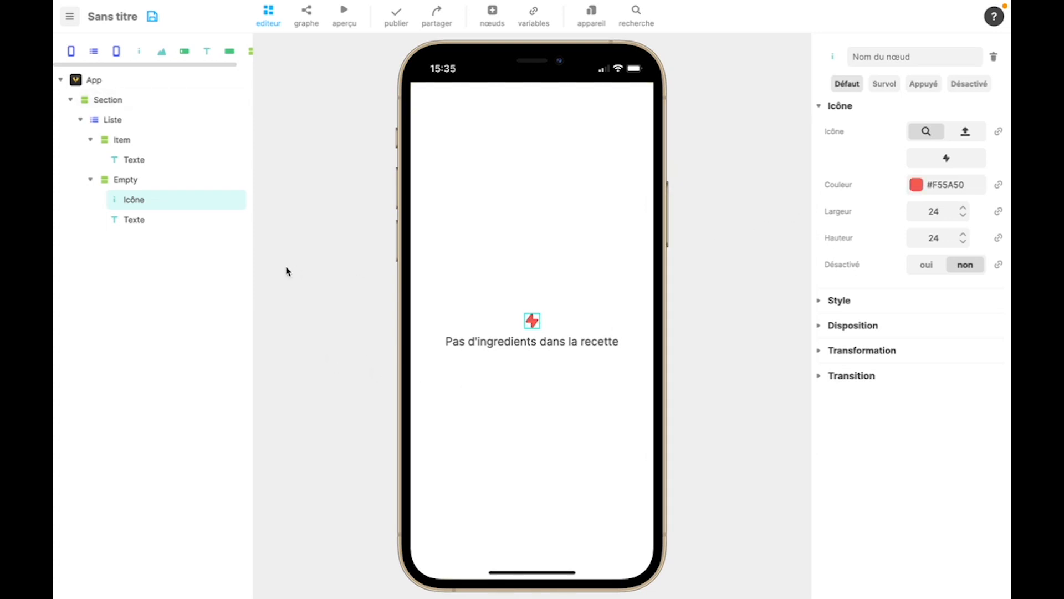
# - Unlink the value of the Item state's text and set it to the fixed text "Item"
pyautogui.click(144, 128)
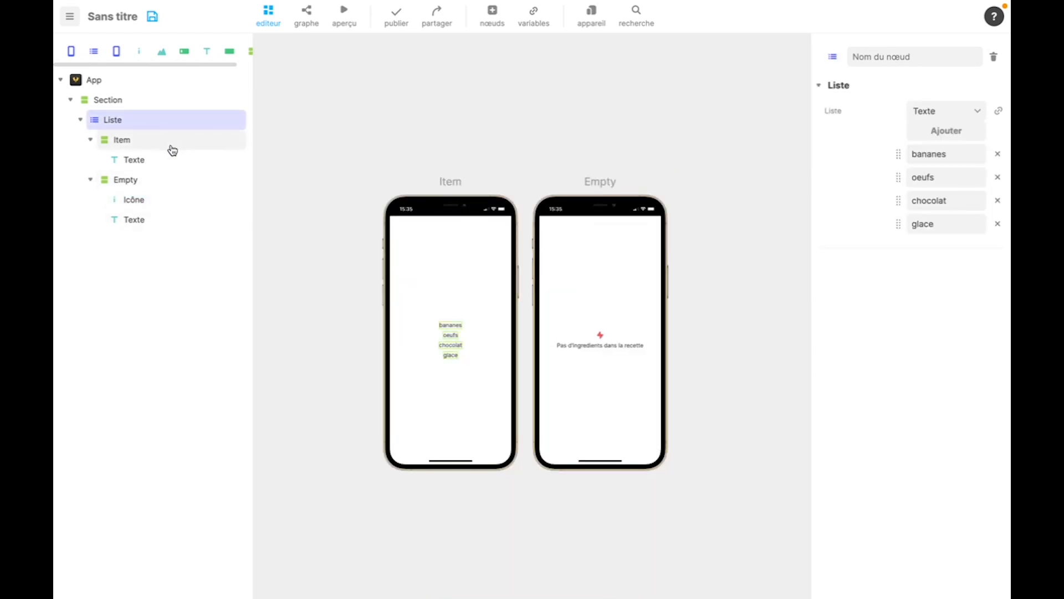
pyautogui.click(170, 146)
pyautogui.click(133, 161)
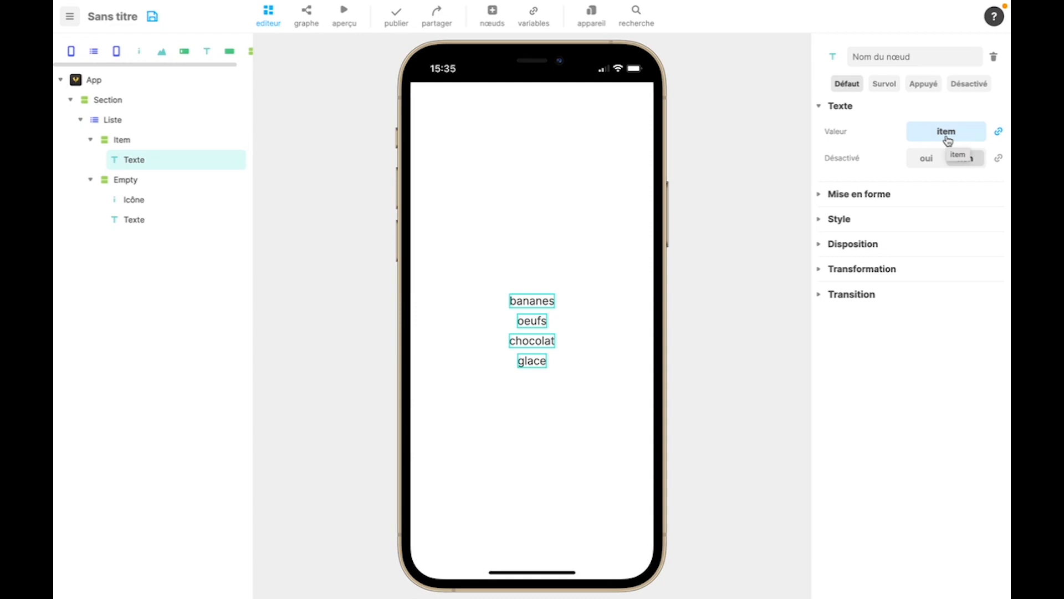
pyautogui.click(999, 132)
pyautogui.click(969, 164)
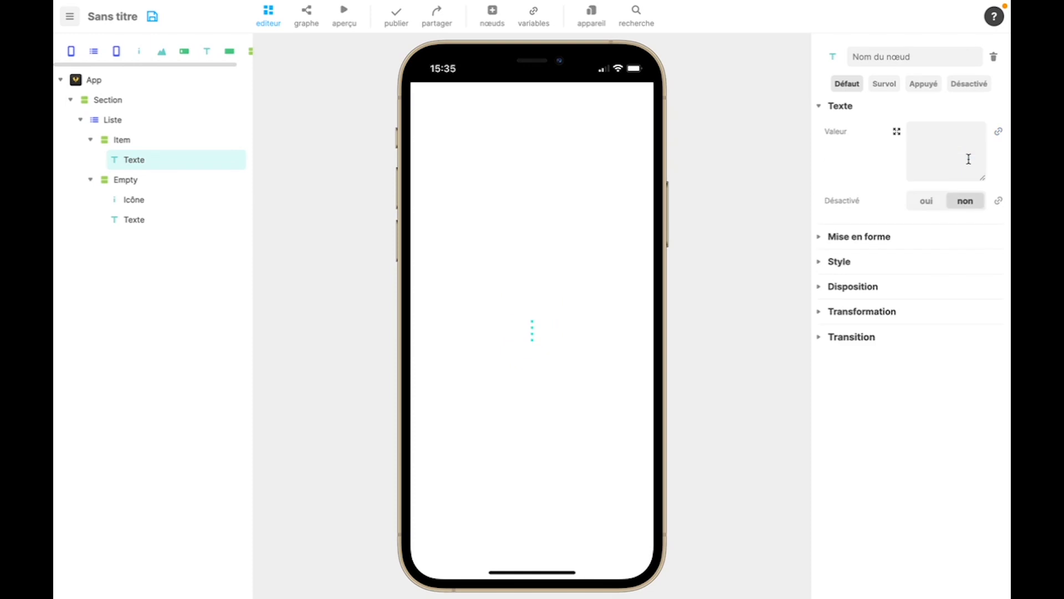
pyautogui.click(950, 151)
pyautogui.write('Item')
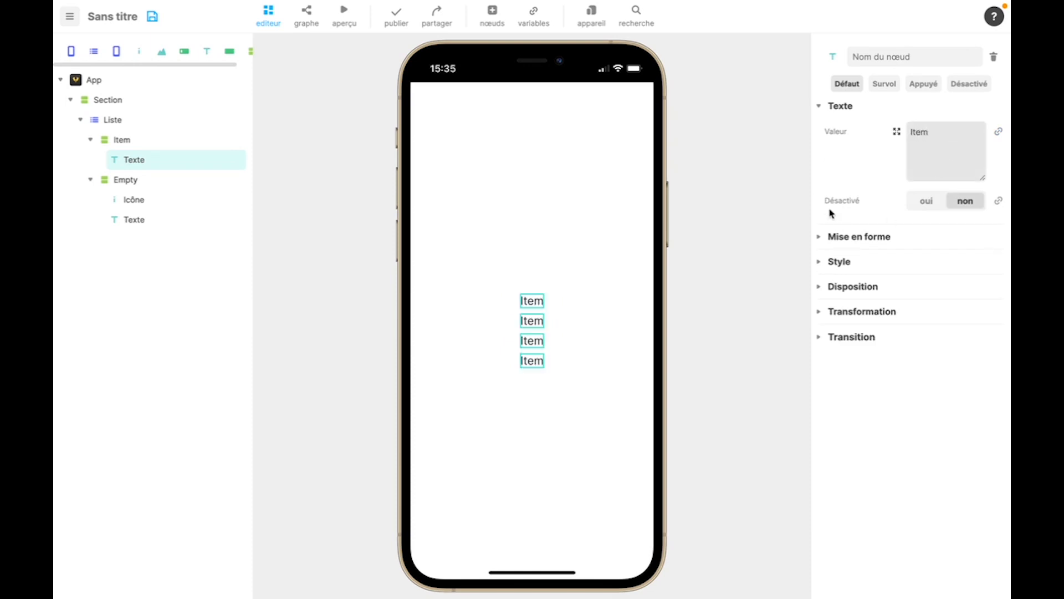
pyautogui.click(841, 171)
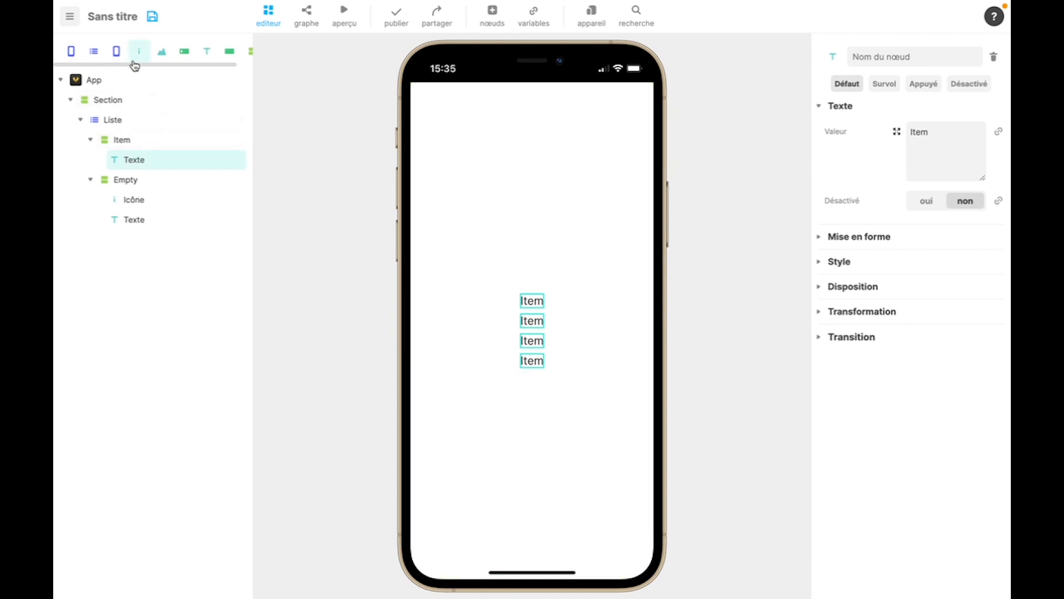
# - Add an Icône before the text in the Item section and set the section's direction to horizontal
pyautogui.moveTo(140, 51); pyautogui.dragTo(144, 154)
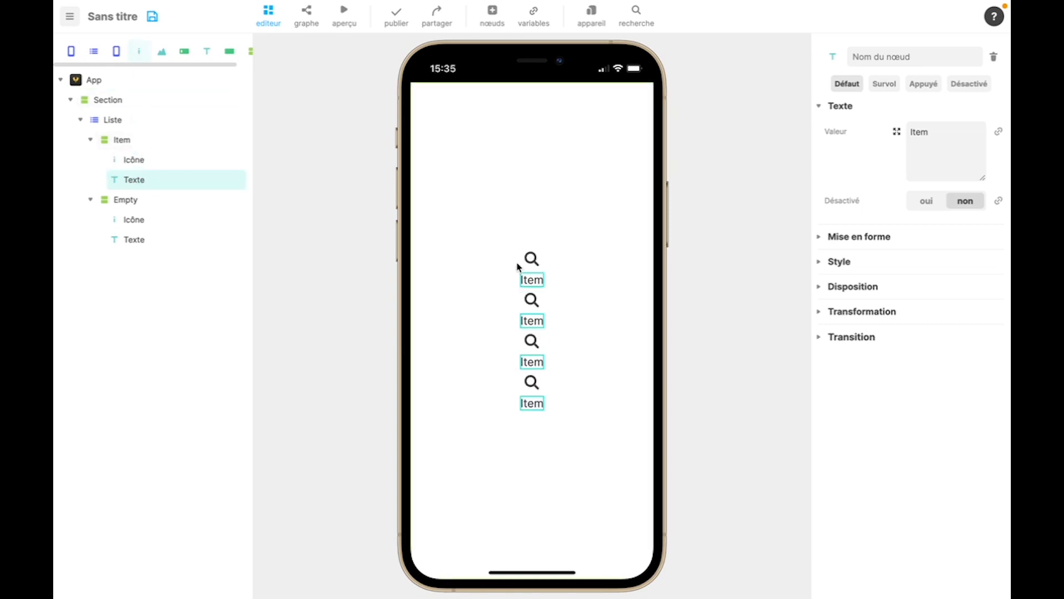
pyautogui.click(122, 140)
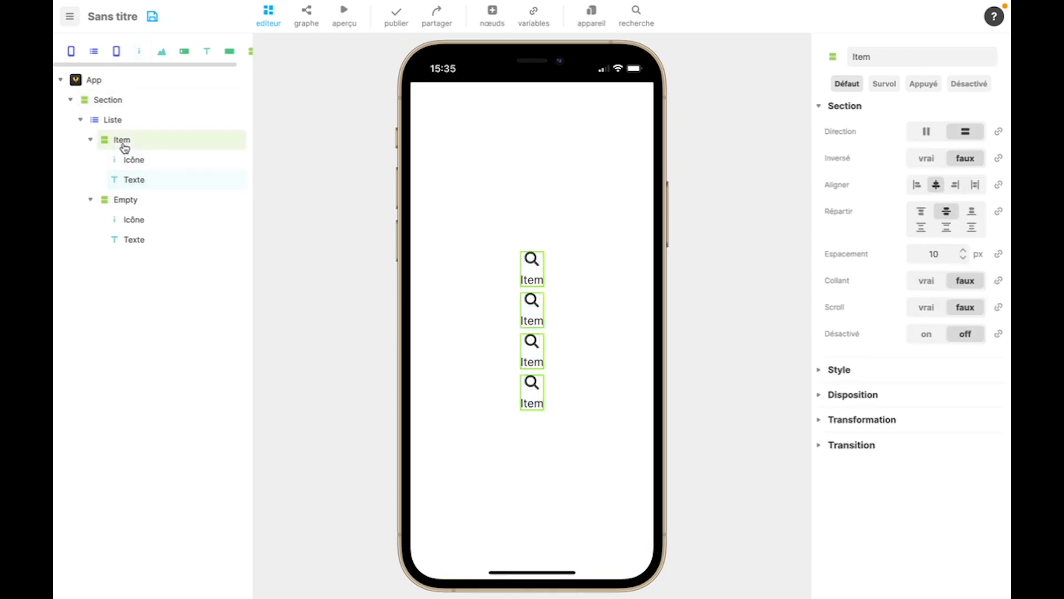
pyautogui.click(929, 132)
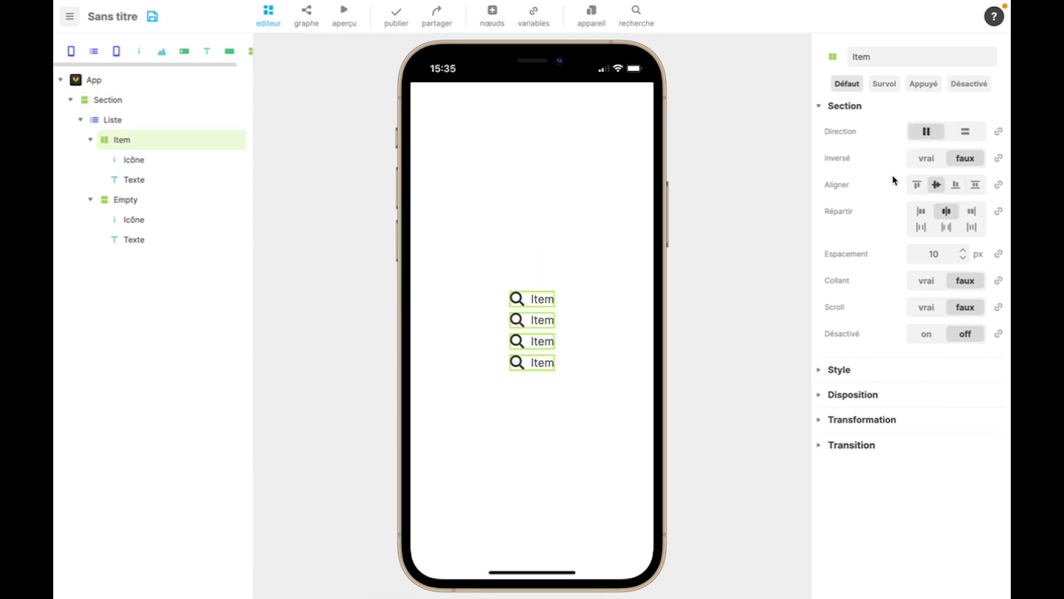
# - Change the Item state's icon to caret-right
pyautogui.click(147, 184)
pyautogui.click(148, 163)
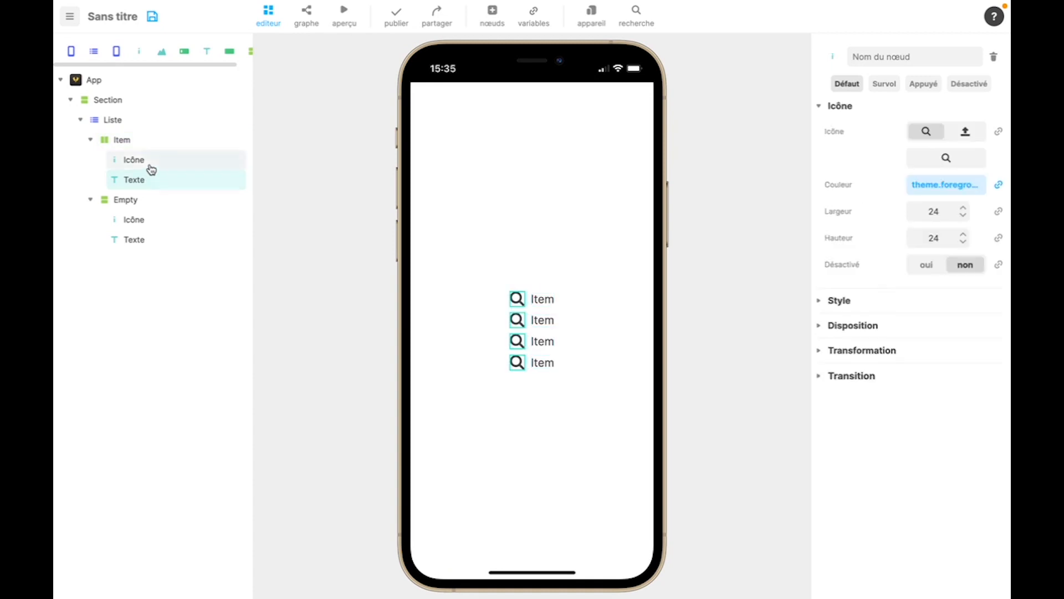
pyautogui.click(946, 157)
pyautogui.scroll(-1, 732, 363)
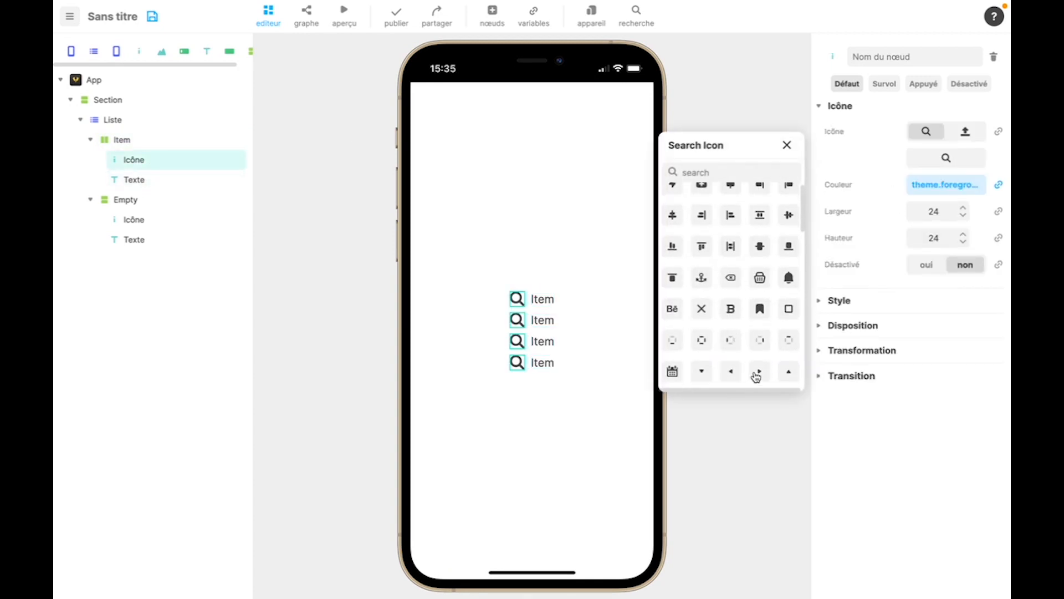
pyautogui.click(759, 371)
pyautogui.scroll(-3, 745, 314)
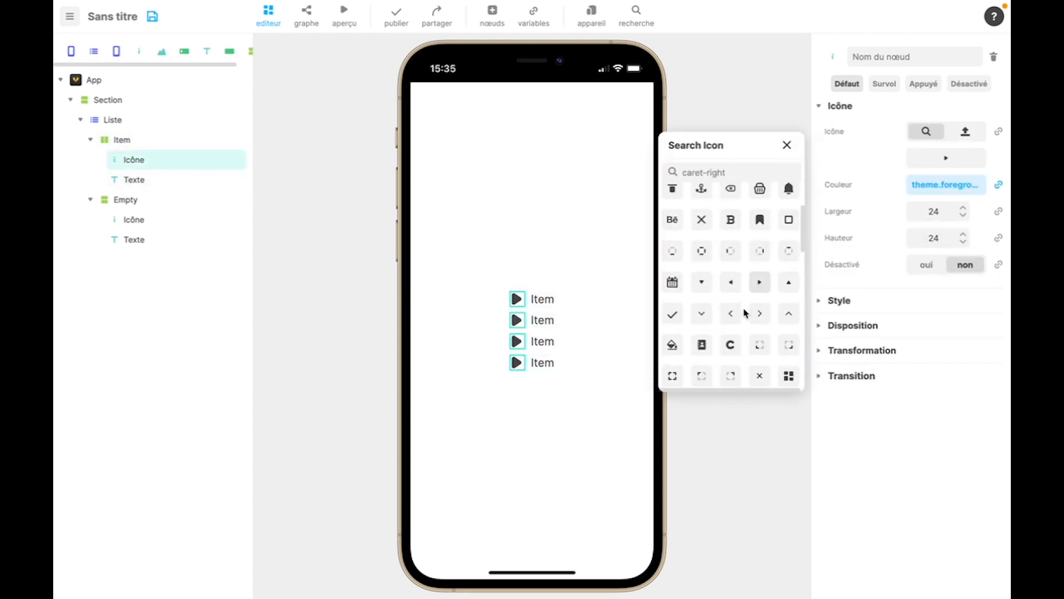
pyautogui.scroll(-1, 745, 314)
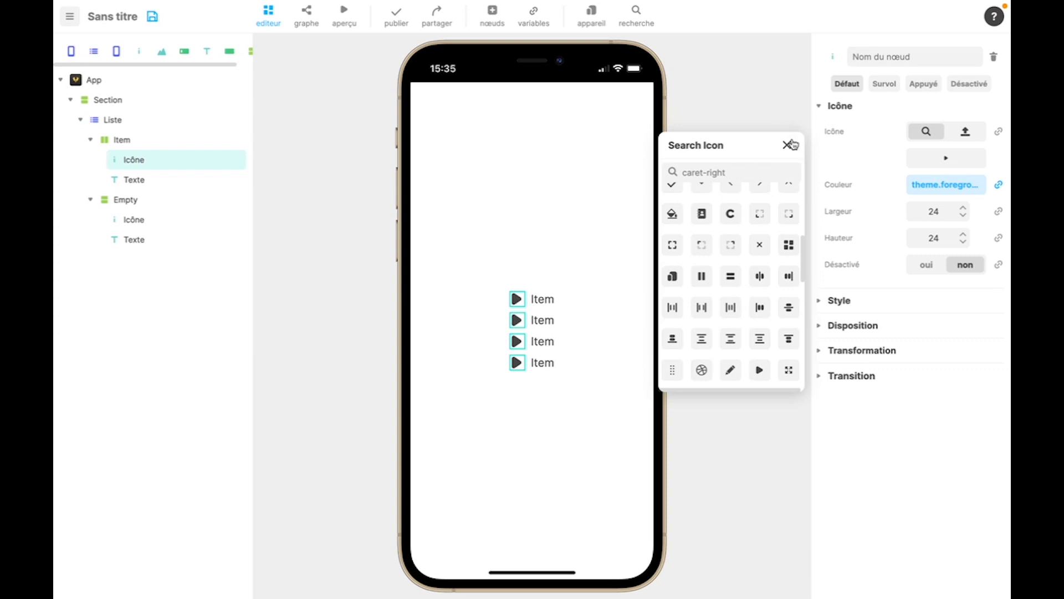
pyautogui.click(788, 145)
# - Link the value of the Item state's text to the index variable
pyautogui.click(138, 180)
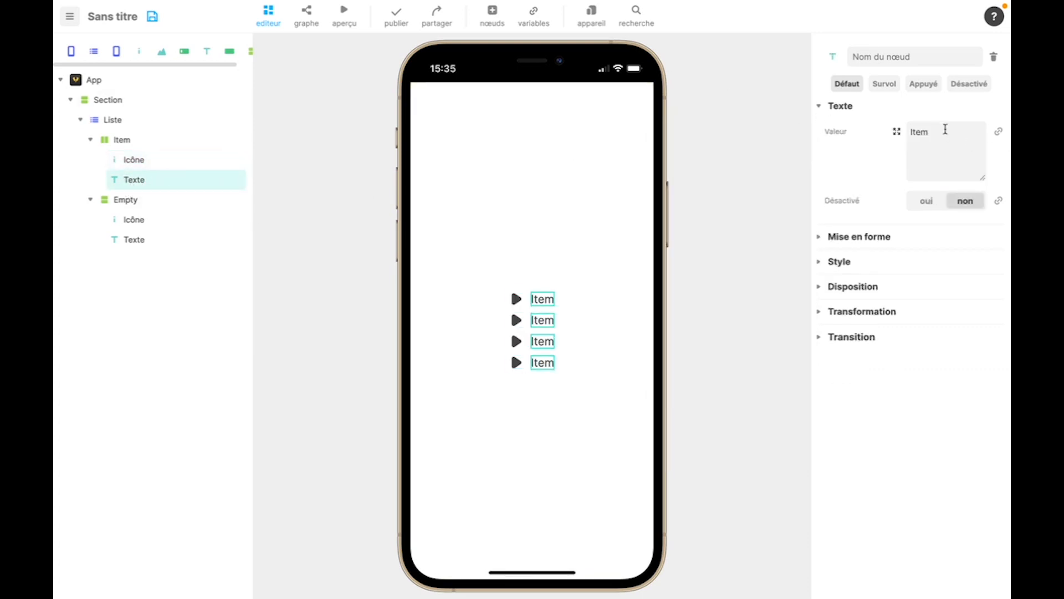
pyautogui.click(998, 134)
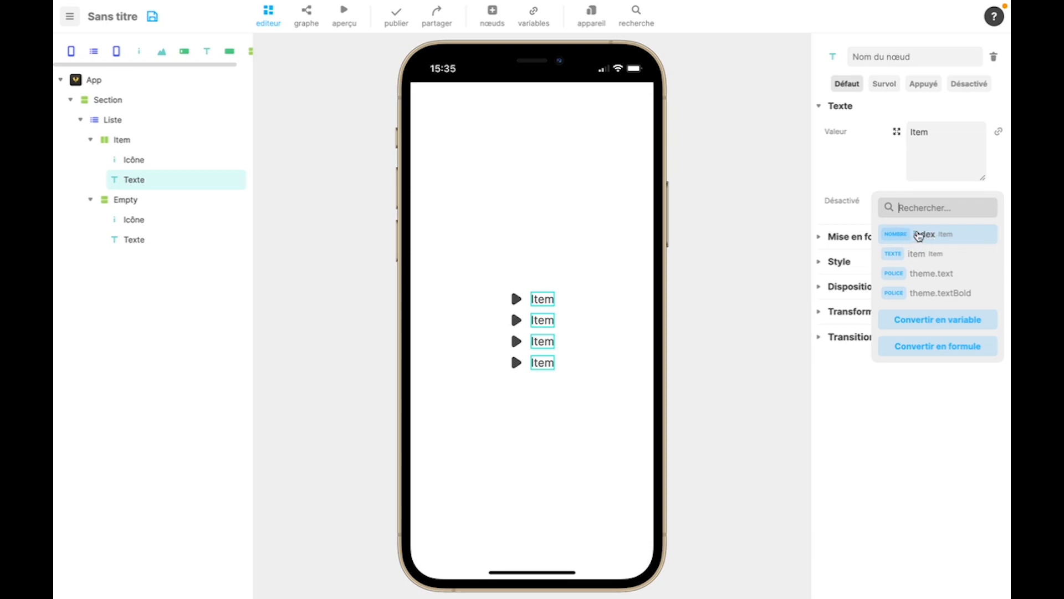
pyautogui.click(933, 240)
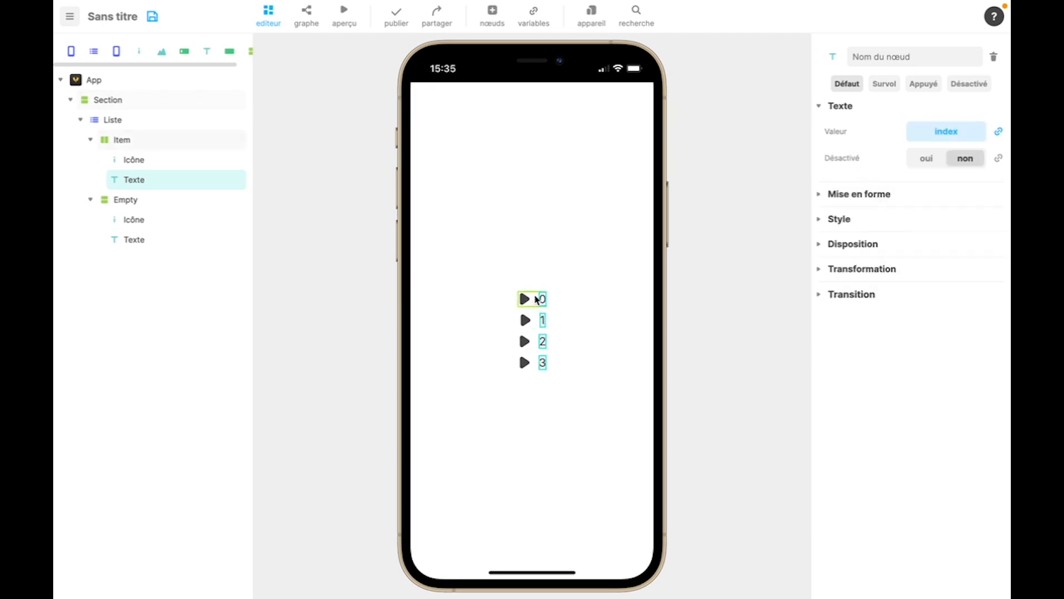
# - Unlink the Item text's value from index and link it to the item variable
pyautogui.click(998, 131)
pyautogui.click(962, 169)
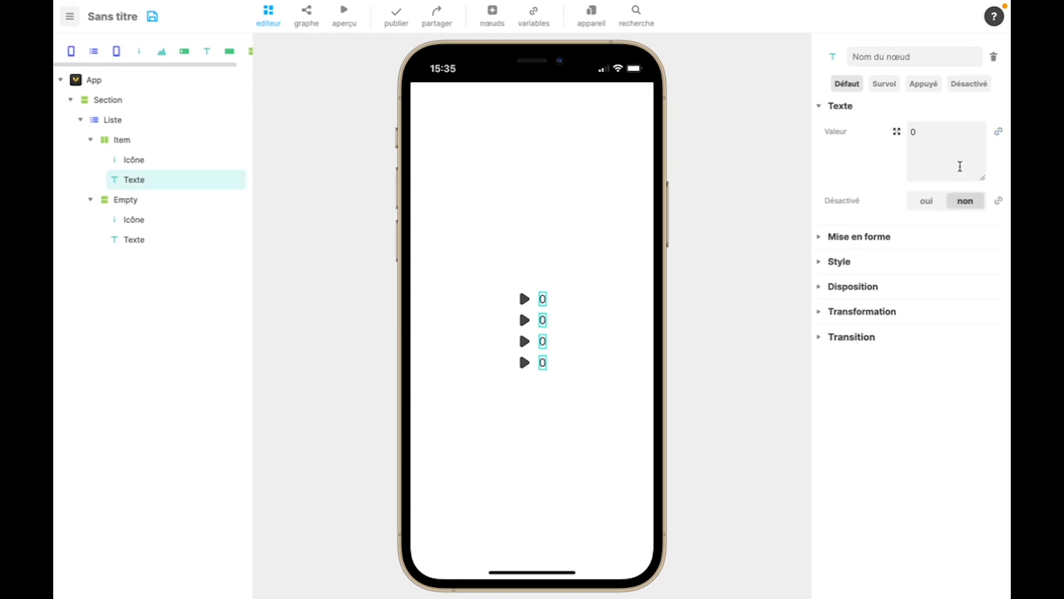
pyautogui.click(1000, 132)
pyautogui.click(901, 261)
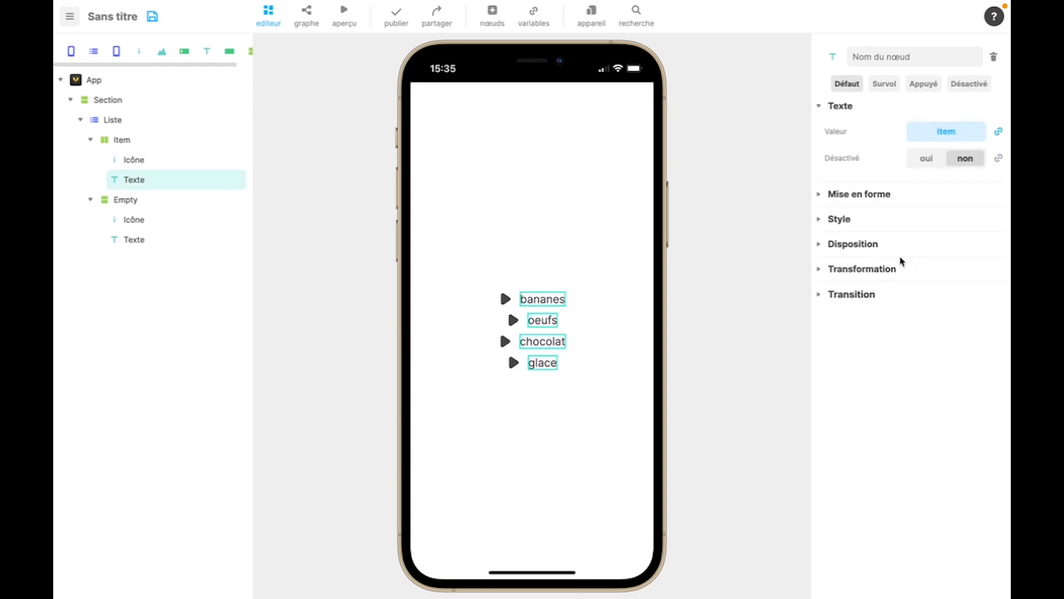
# - Disconnect the Item text's colour from the theme and convert it into a variable
pyautogui.click(819, 196)
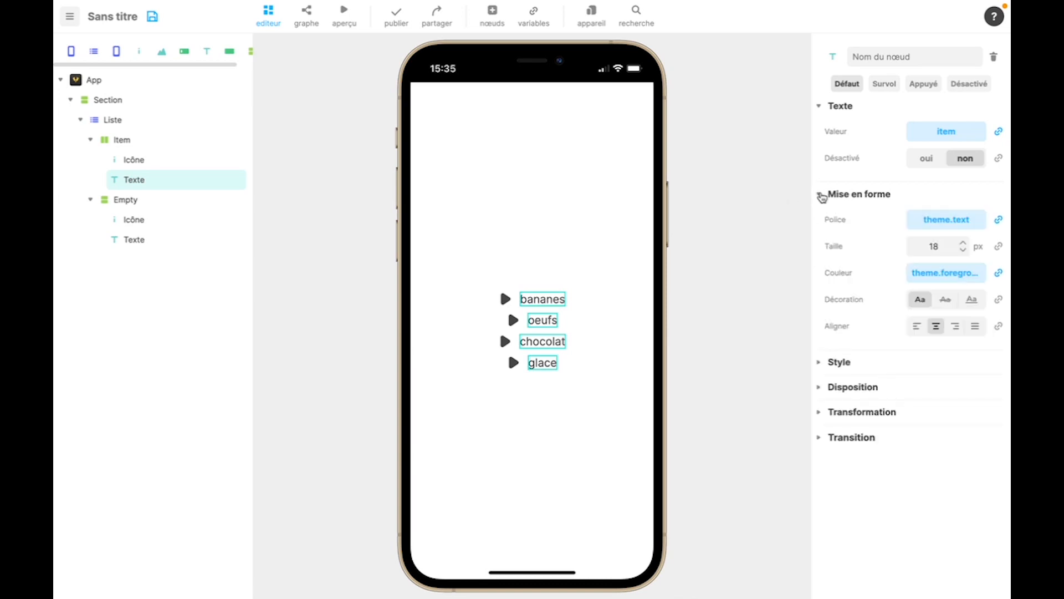
pyautogui.click(998, 277)
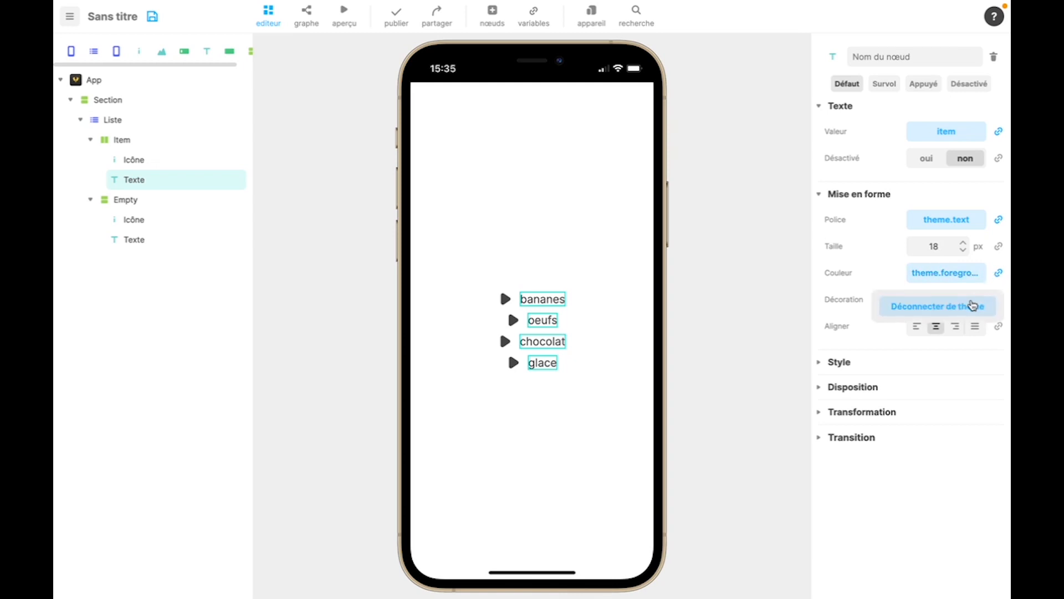
pyautogui.click(973, 304)
pyautogui.click(997, 275)
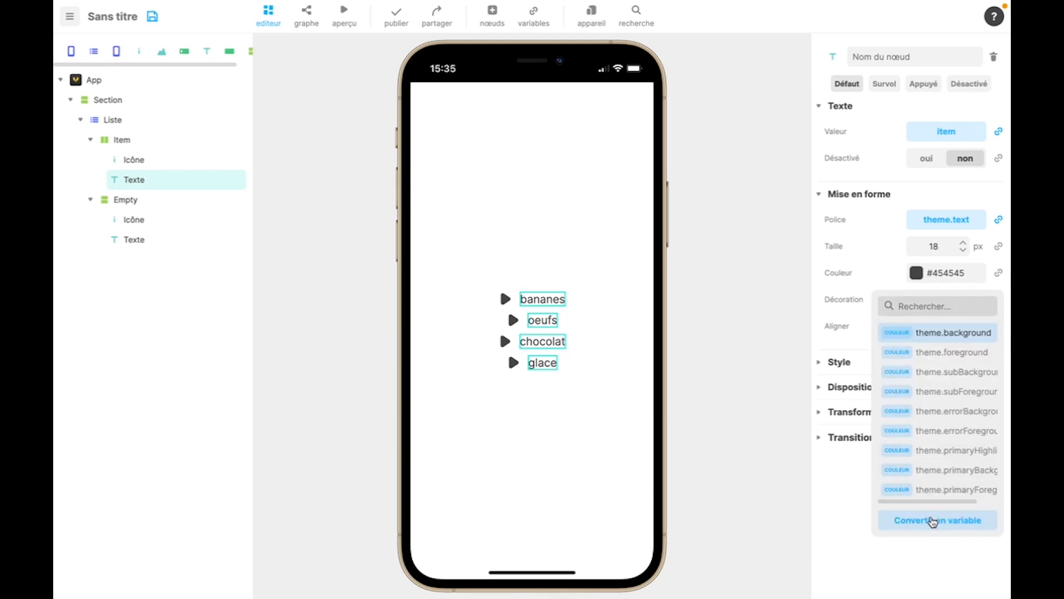
pyautogui.click(934, 521)
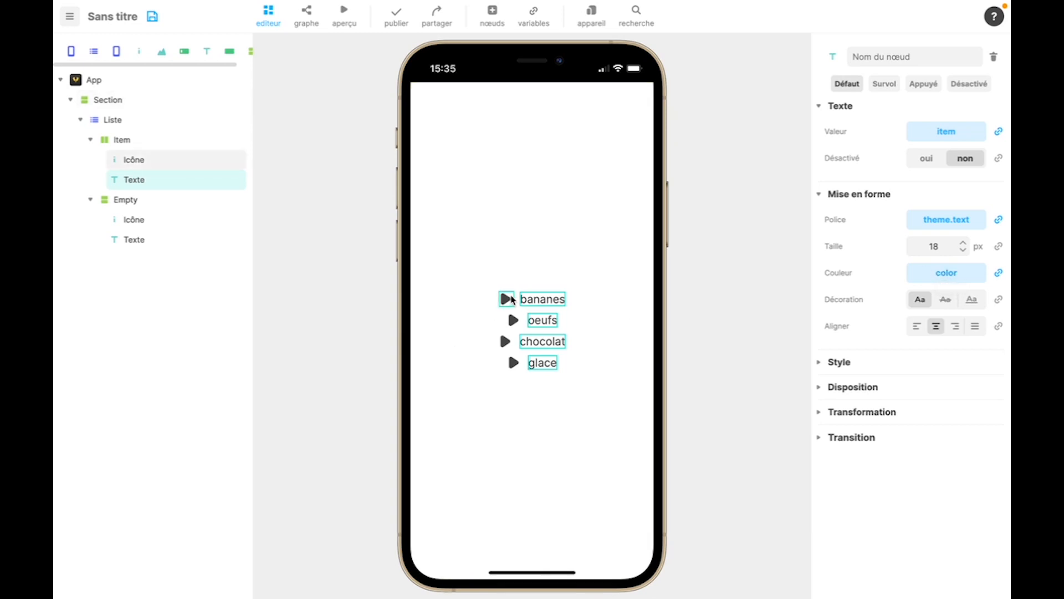
# - Delete the Icône from the Item section and confirm the removal
pyautogui.click(129, 159)
pyautogui.press('Delete')
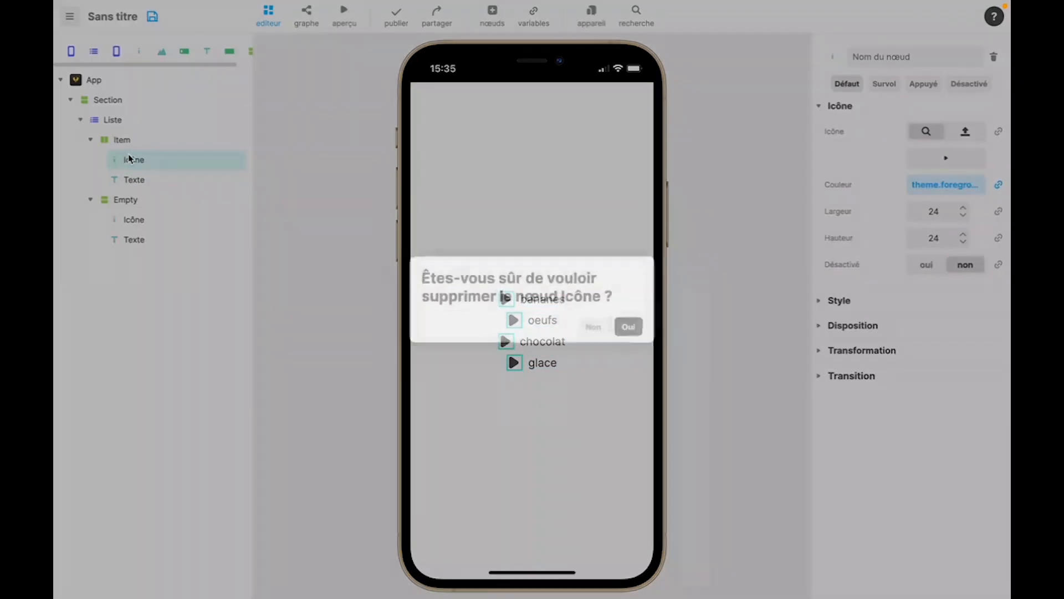
pyautogui.click(630, 327)
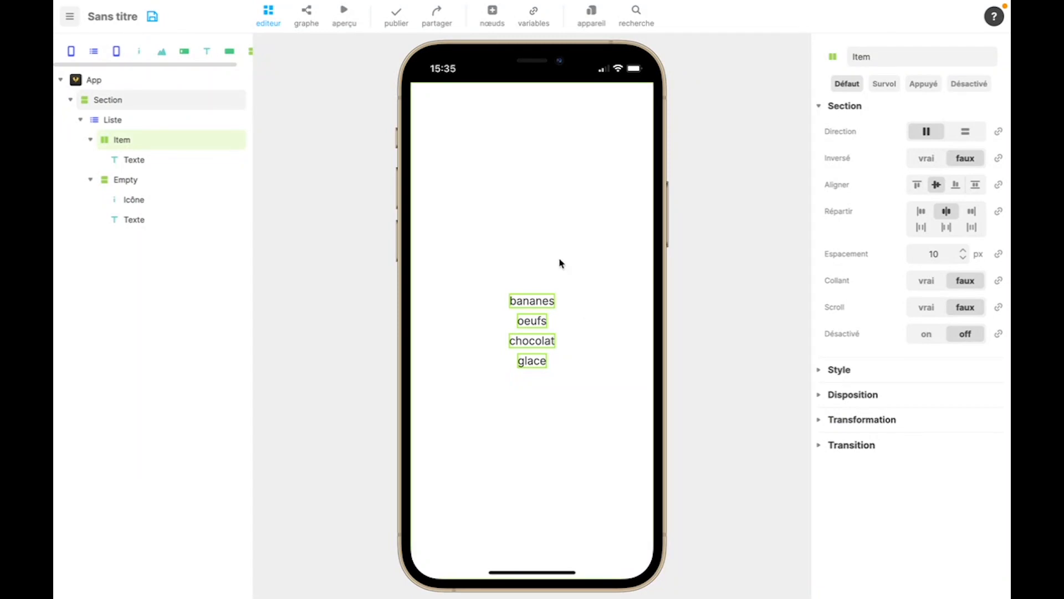
# - Add an apparaît event block to the graph of the Item's Texte
pyautogui.click(147, 158)
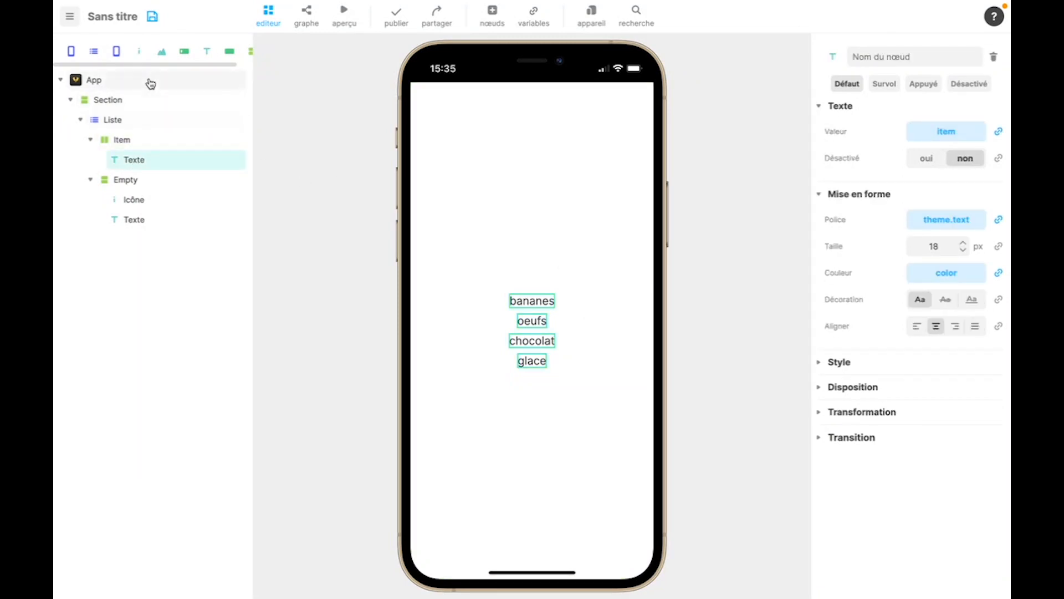
pyautogui.click(307, 17)
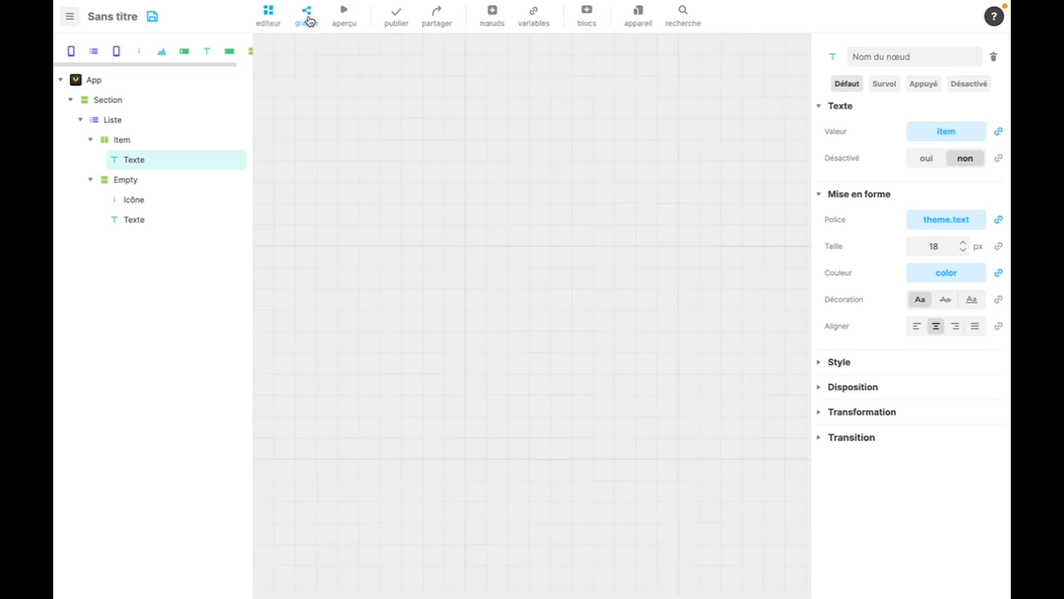
pyautogui.rightClick(347, 224)
pyautogui.click(380, 239)
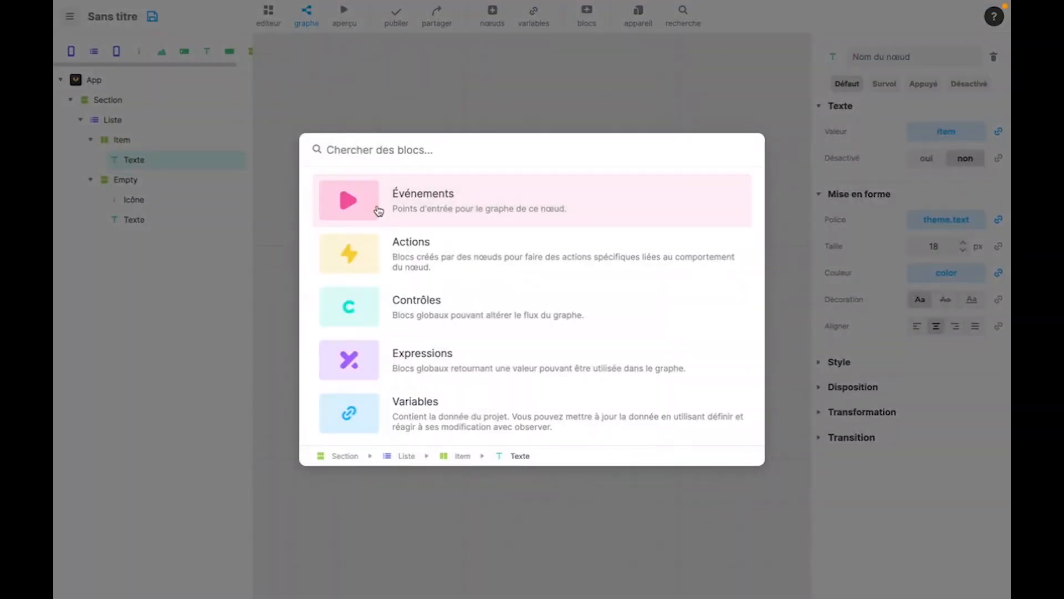
pyautogui.click(379, 211)
pyautogui.click(347, 214)
pyautogui.click(346, 172)
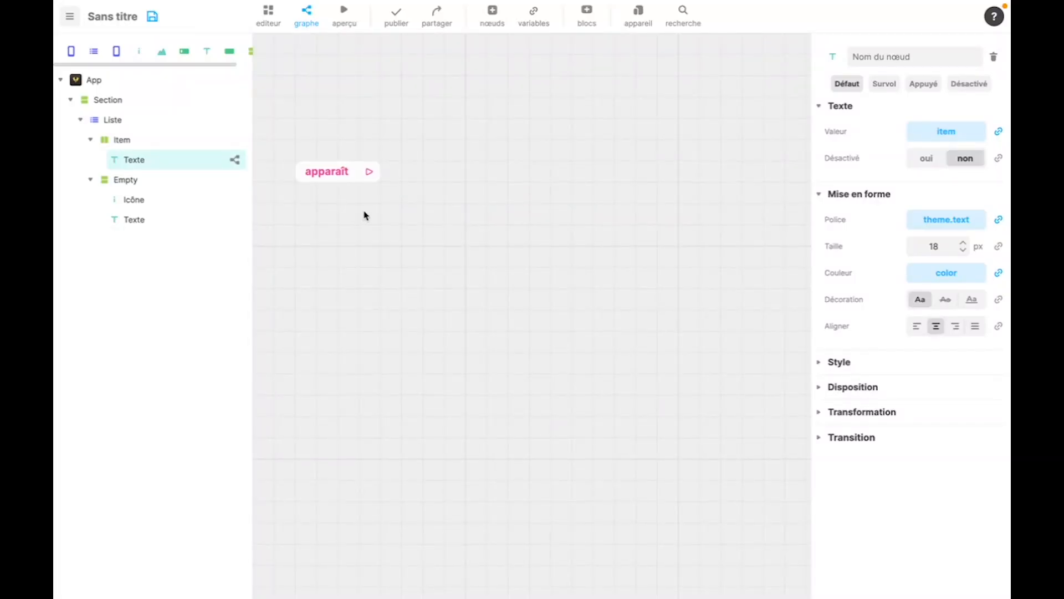
# - Connect a condition block to the output of the apparaît event
pyautogui.moveTo(370, 172); pyautogui.dragTo(462, 184)
pyautogui.write('condi')
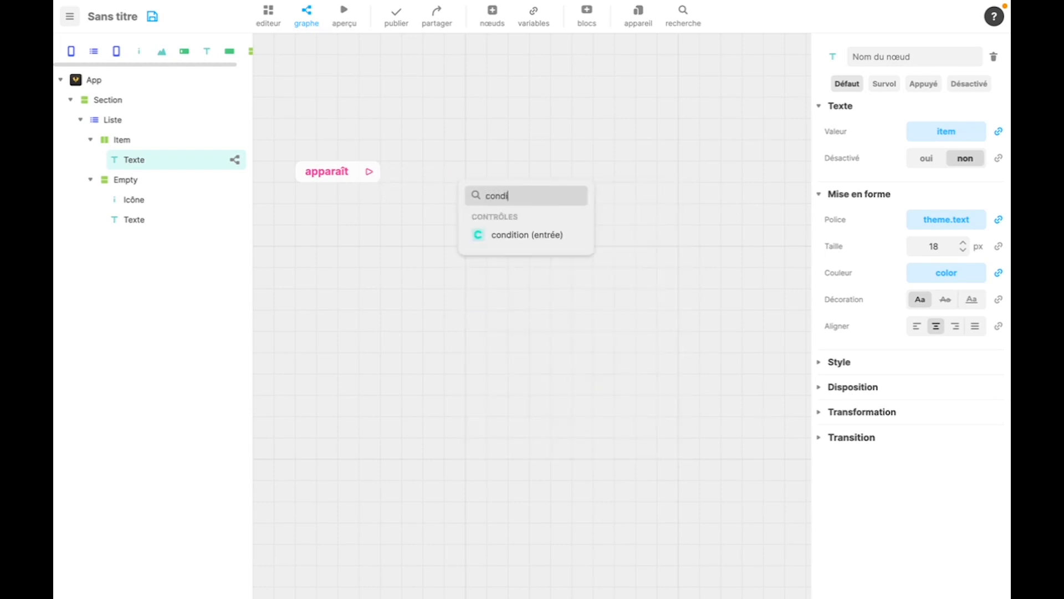
pyautogui.click(554, 238)
# - Connect an égal à block to the condition's test input and link its input a to the index variable
pyautogui.moveTo(522, 228); pyautogui.dragTo(458, 305)
pyautogui.scroll(-2, 599, 556)
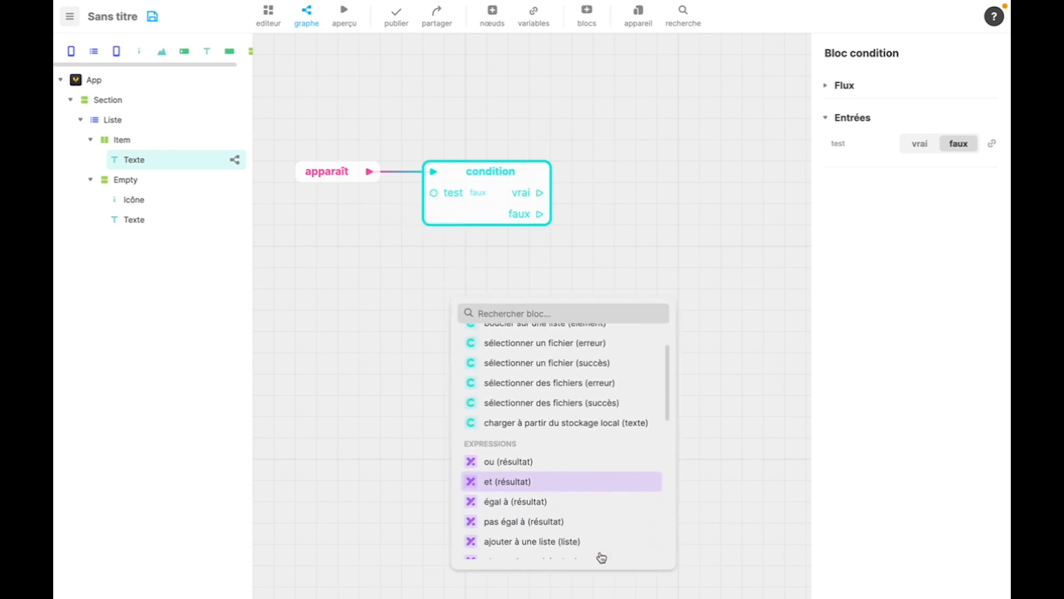
pyautogui.click(530, 500)
pyautogui.moveTo(508, 351); pyautogui.dragTo(493, 331)
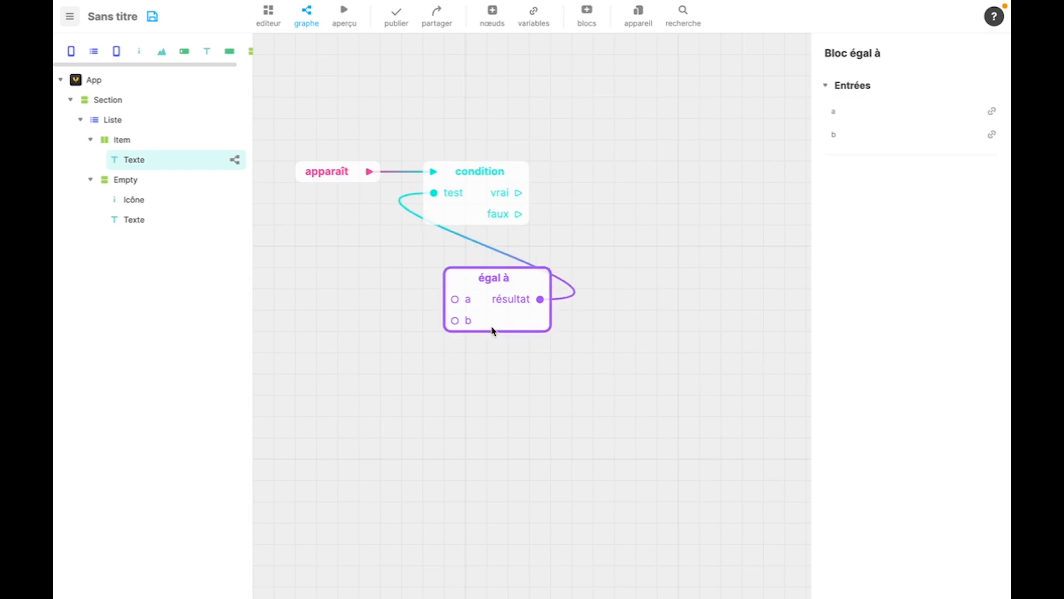
pyautogui.moveTo(492, 331); pyautogui.dragTo(476, 308)
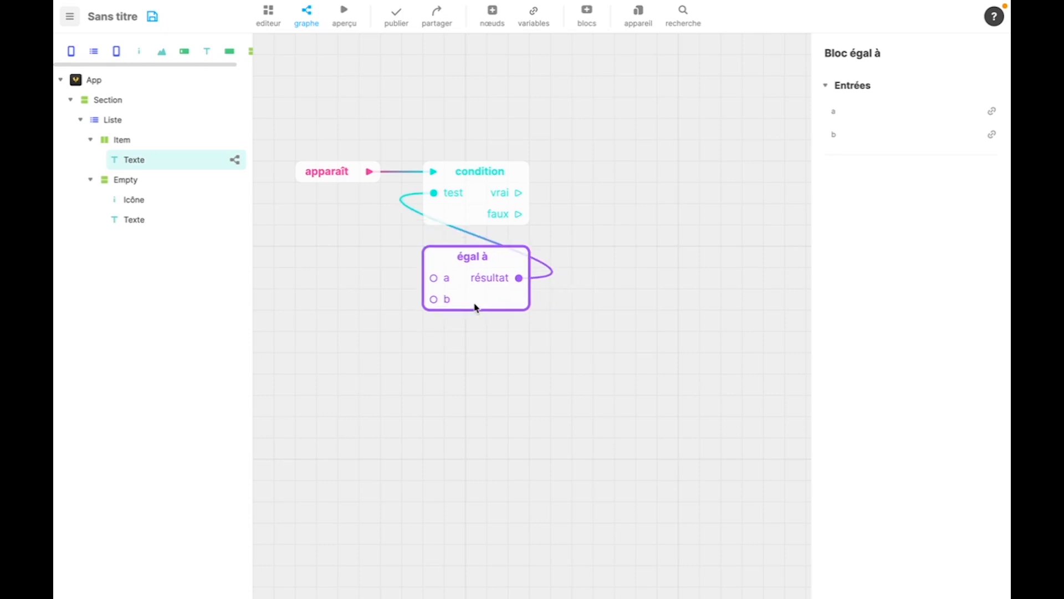
pyautogui.click(991, 111)
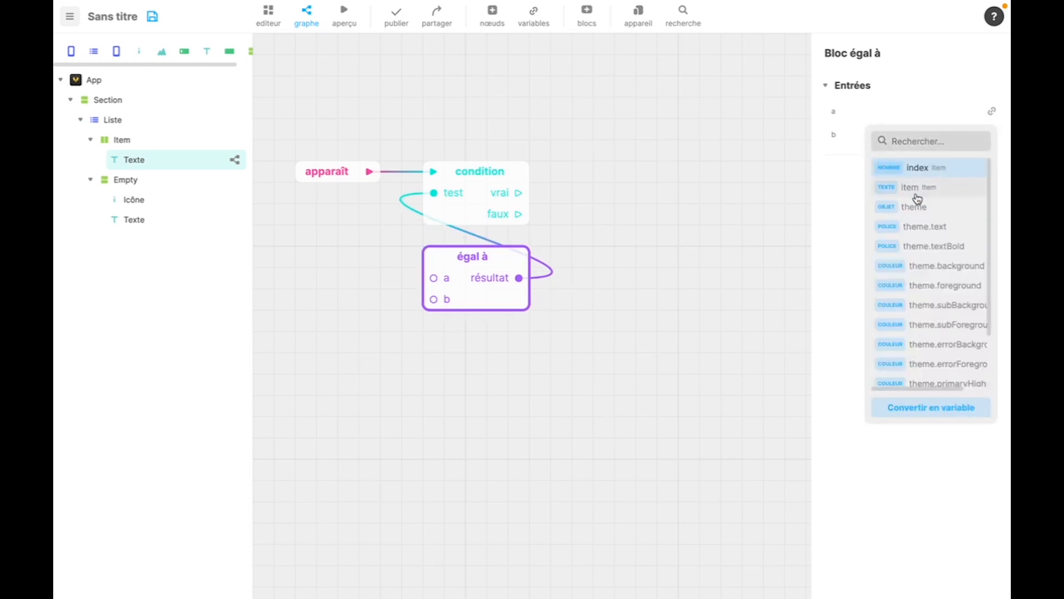
pyautogui.click(918, 168)
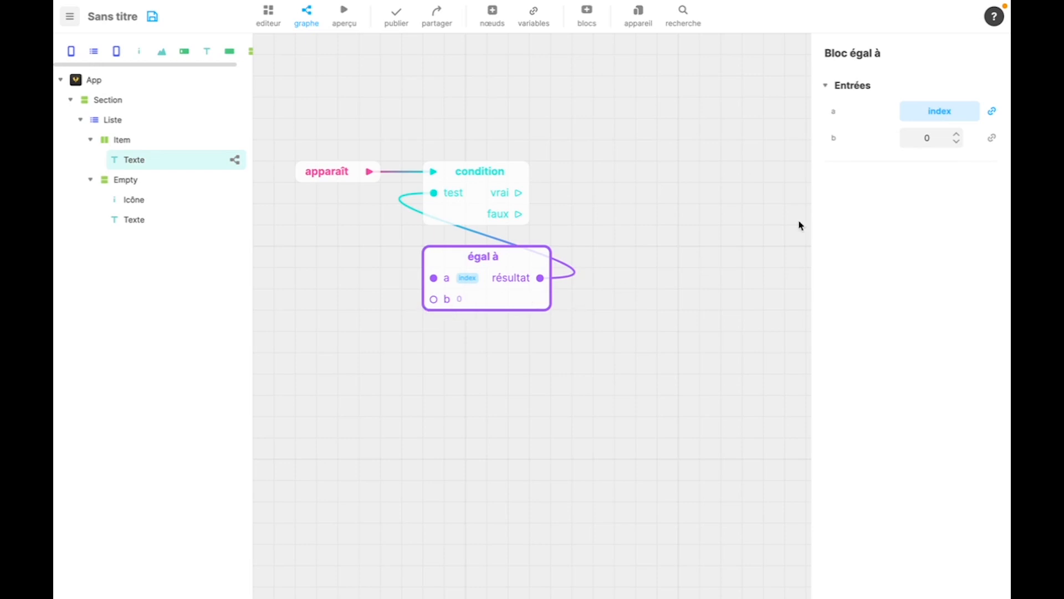
# - Connect a définir color block to the condition's vrai output and set its colour to red #F55A50
pyautogui.moveTo(519, 193); pyautogui.dragTo(643, 143)
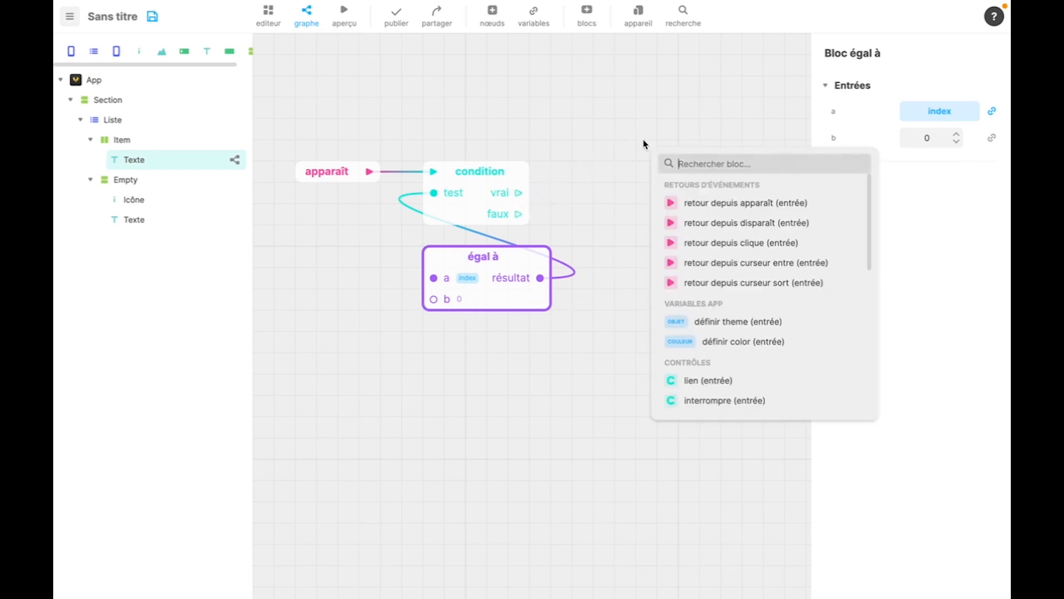
pyautogui.click(720, 342)
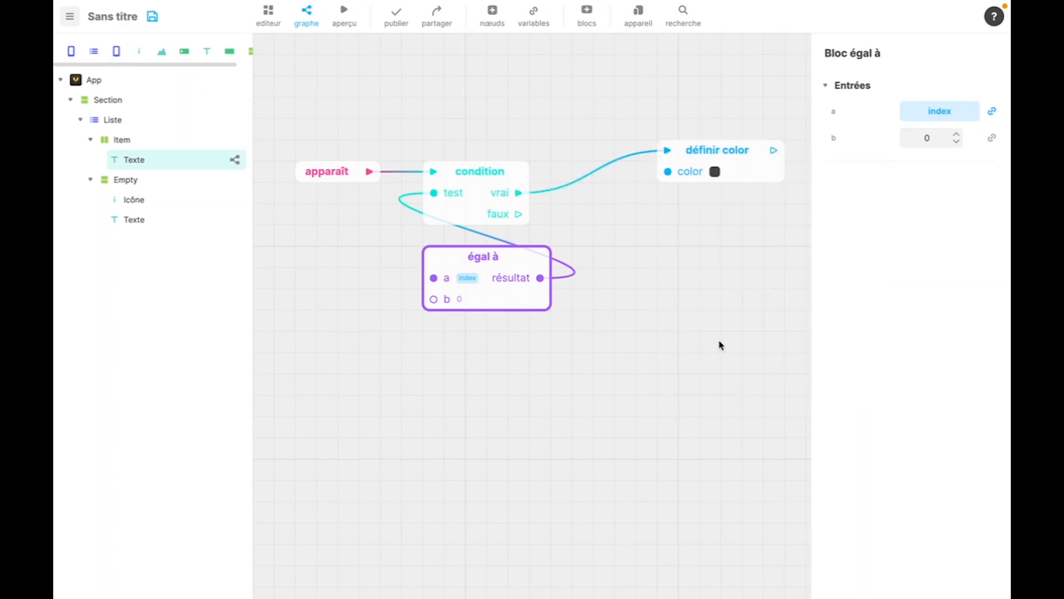
pyautogui.moveTo(689, 180); pyautogui.dragTo(614, 176)
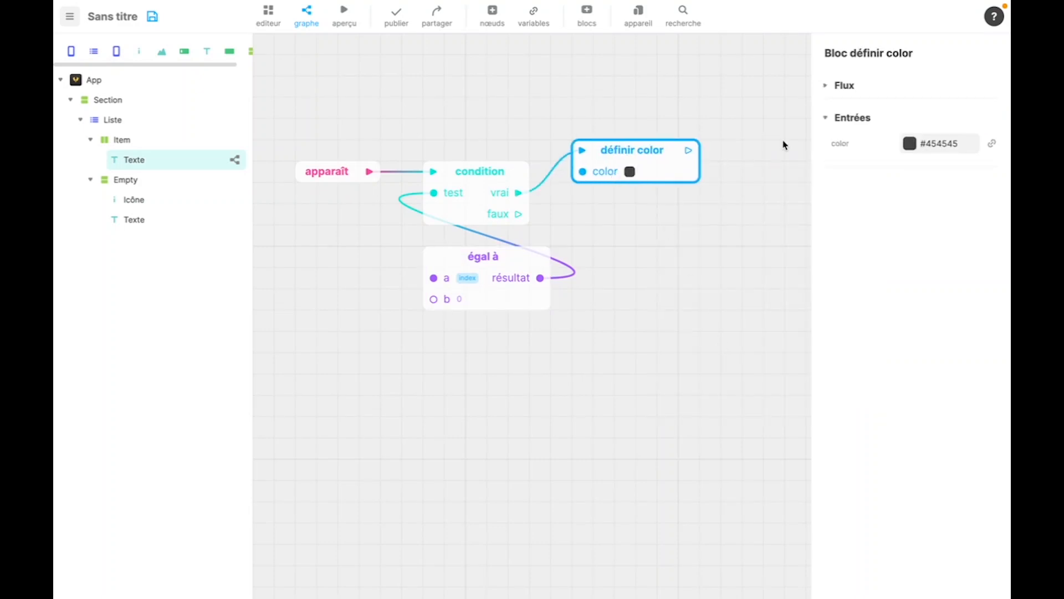
pyautogui.click(909, 143)
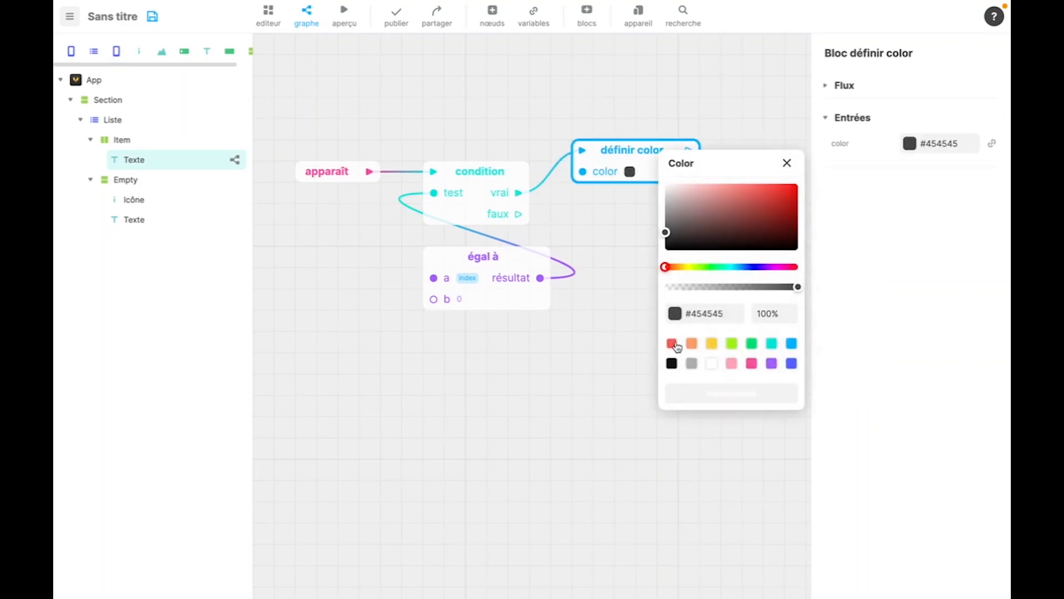
pyautogui.click(672, 344)
pyautogui.click(788, 163)
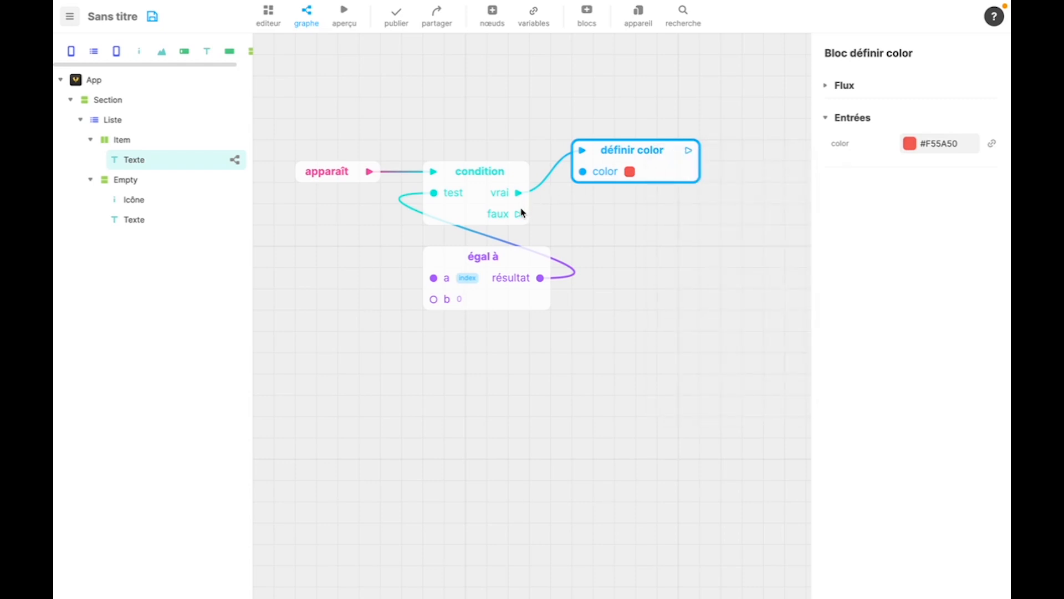
# - Connect a second définir color block to the condition's faux output
pyautogui.moveTo(519, 214); pyautogui.dragTo(608, 219)
pyautogui.click(720, 438)
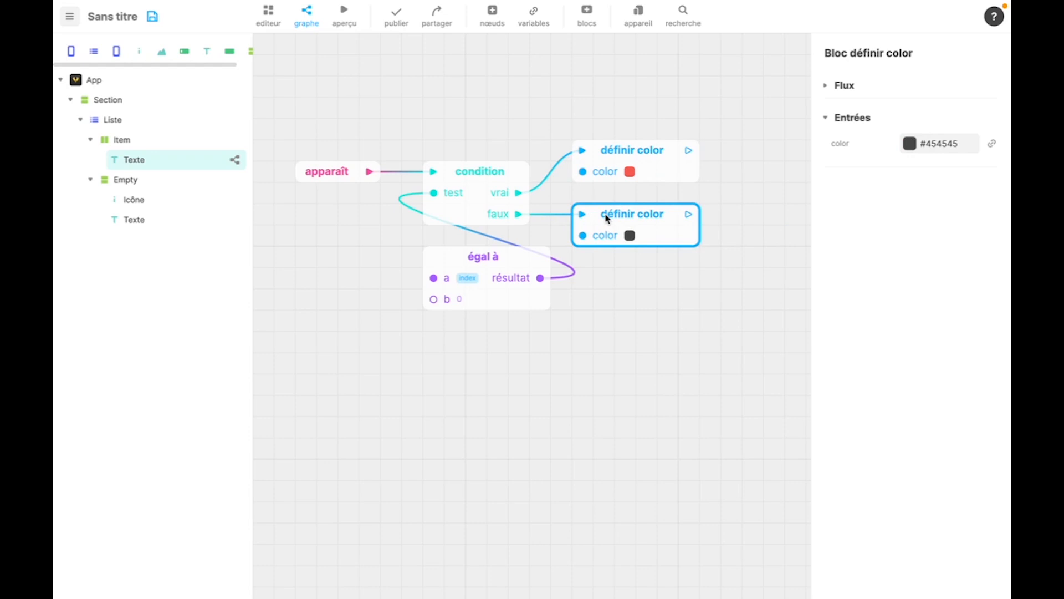
pyautogui.click(397, 247)
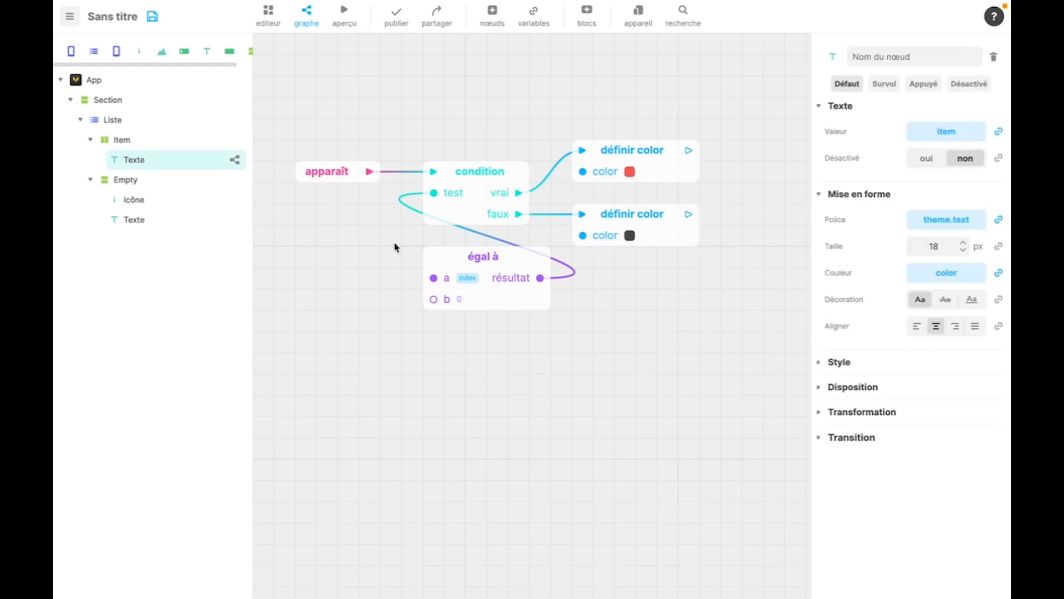
# - Preview the app and compare the text colour of the first list item with the others
pyautogui.click(272, 18)
pyautogui.click(344, 18)
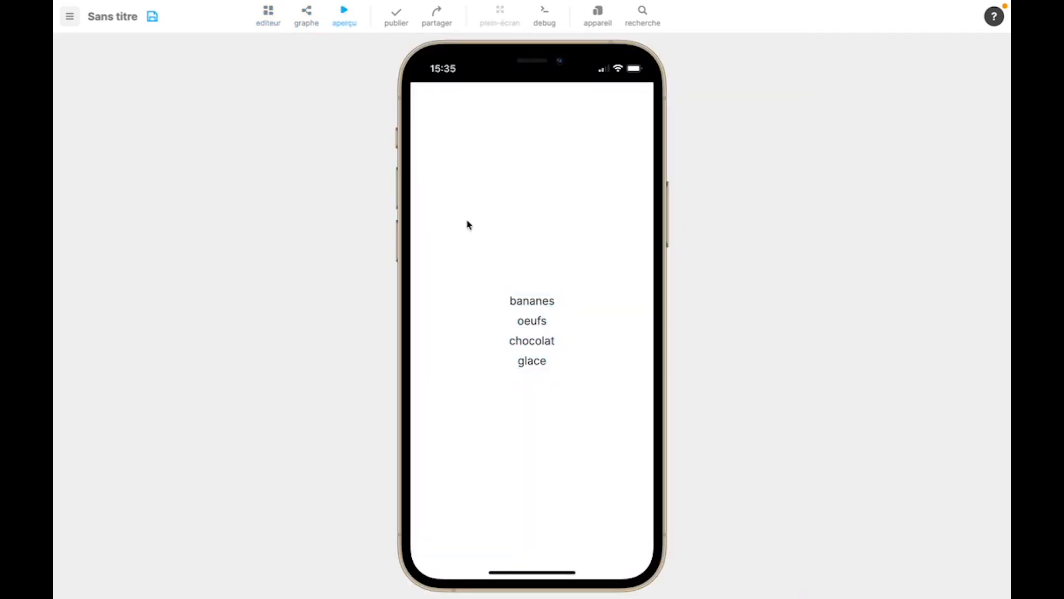
pyautogui.doubleClick(533, 301)
pyautogui.doubleClick(527, 340)
pyautogui.click(344, 20)
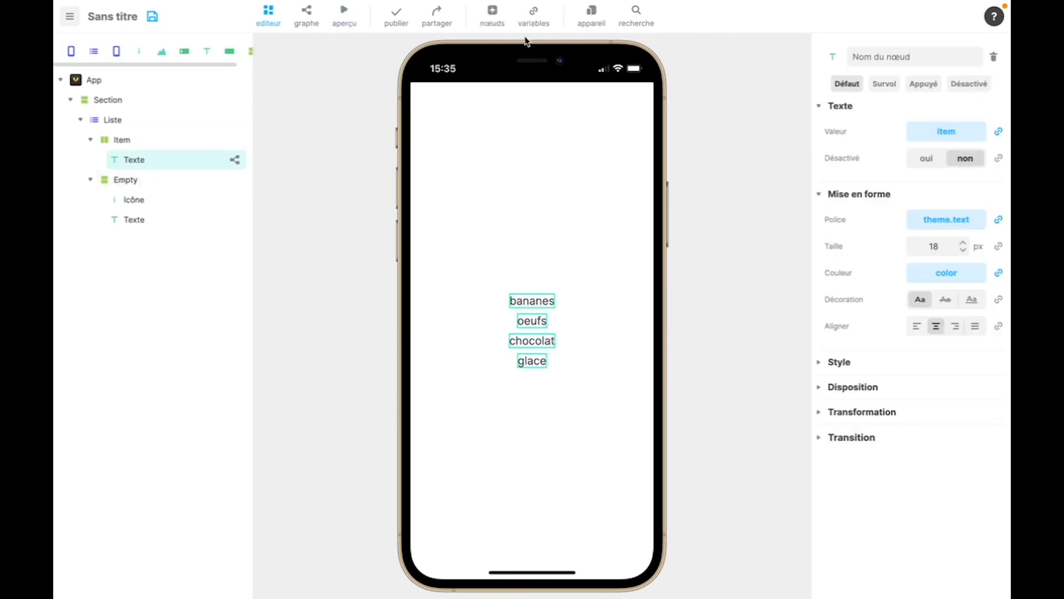
# - Move the color variable from App to the Item section
pyautogui.click(534, 18)
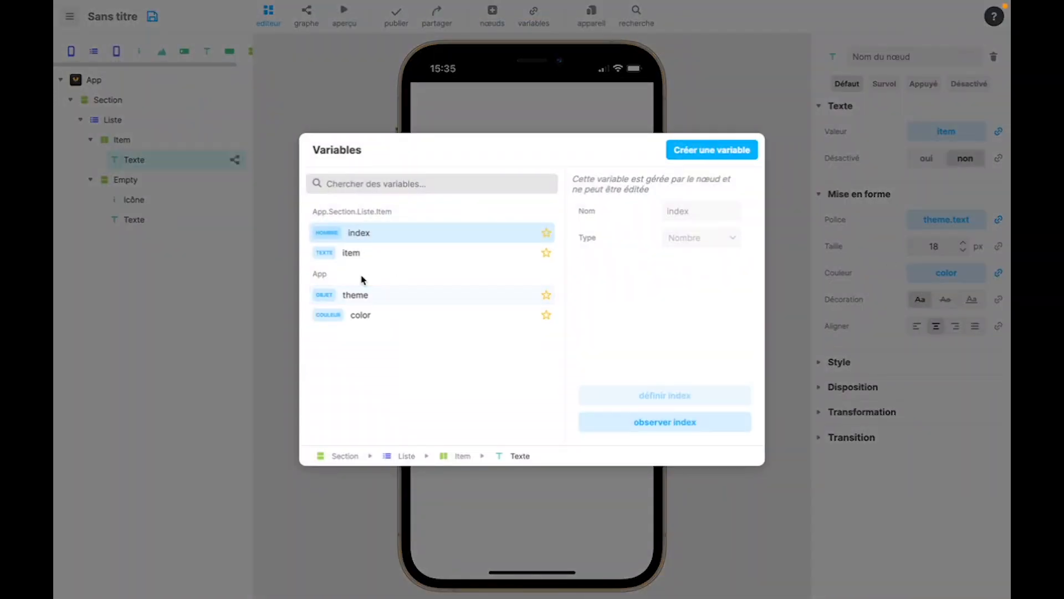
pyautogui.moveTo(316, 274); pyautogui.dragTo(340, 277)
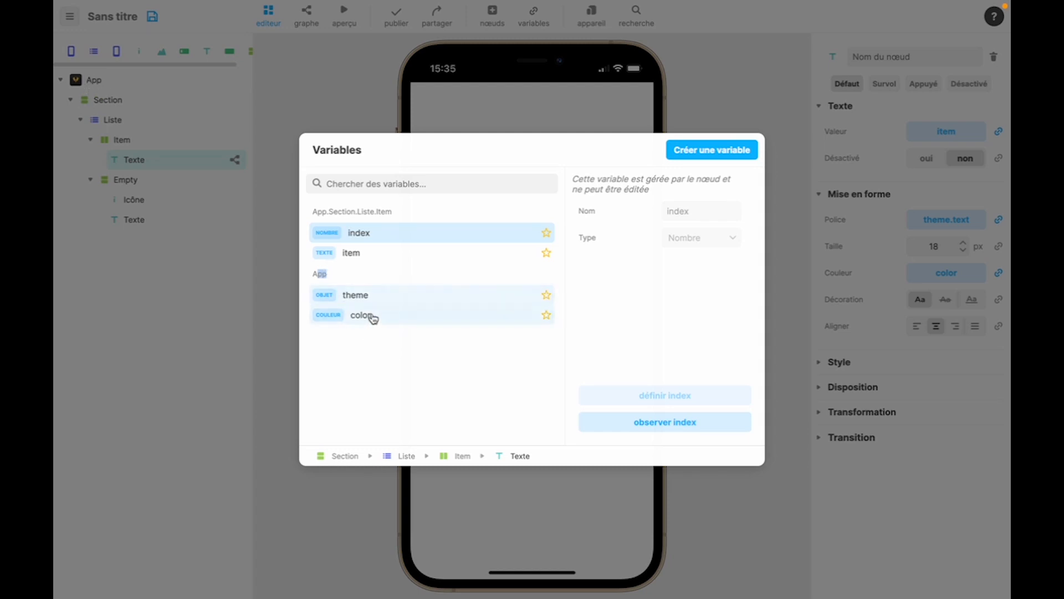
pyautogui.moveTo(378, 317); pyautogui.dragTo(154, 138)
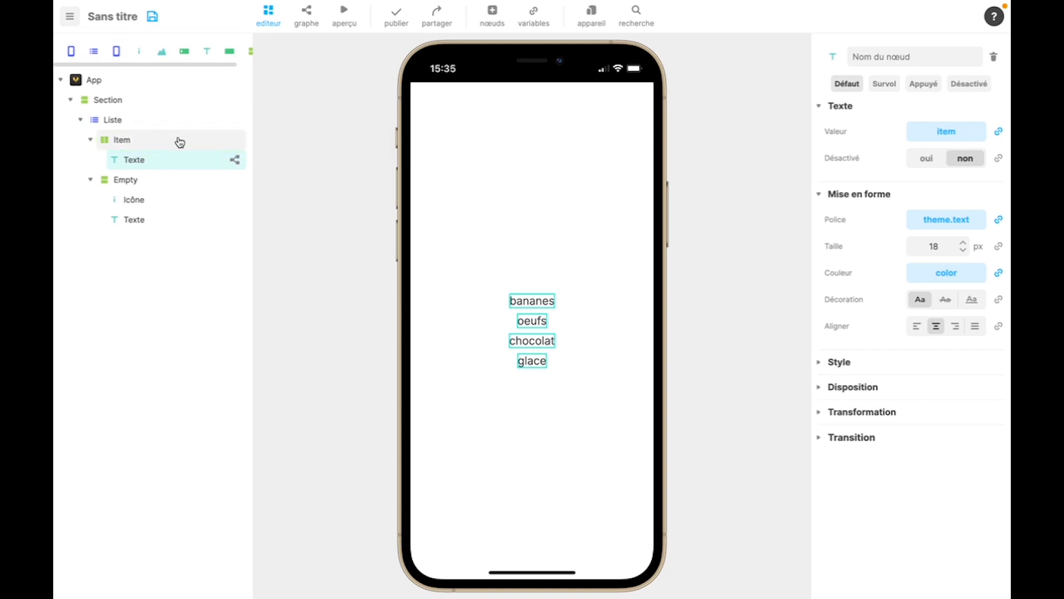
# - Preview the app again to check the first list item's colour, then return to the Item text's graph
pyautogui.click(344, 17)
pyautogui.moveTo(516, 302); pyautogui.dragTo(561, 307)
pyautogui.doubleClick(543, 300)
pyautogui.click(341, 21)
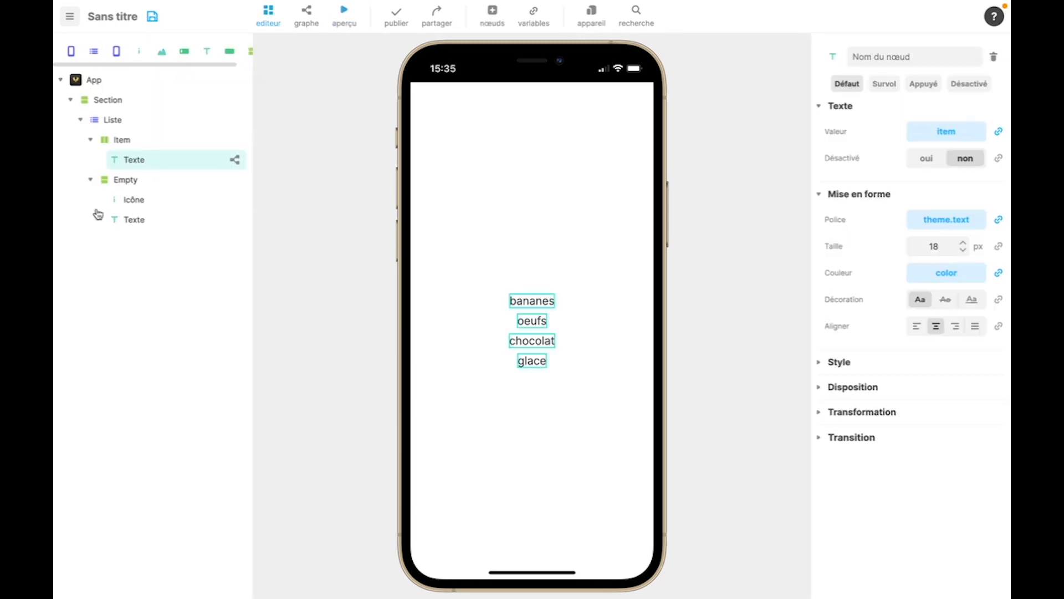
pyautogui.click(236, 162)
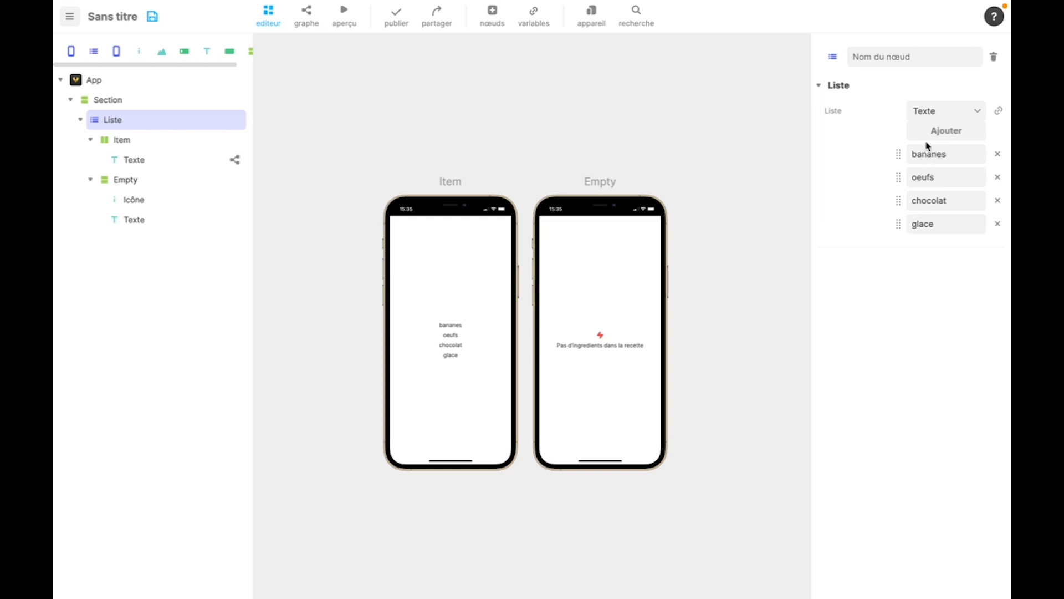
# - Change the Liste node's entry type to Objet and open the graph of the Item's Texte
pyautogui.click(927, 110)
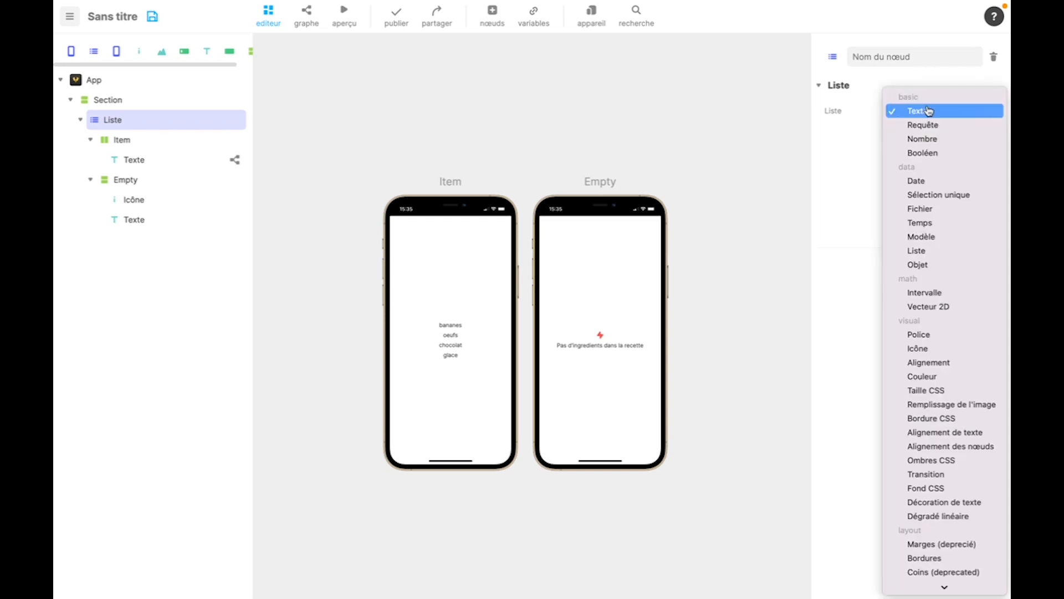
pyautogui.click(924, 267)
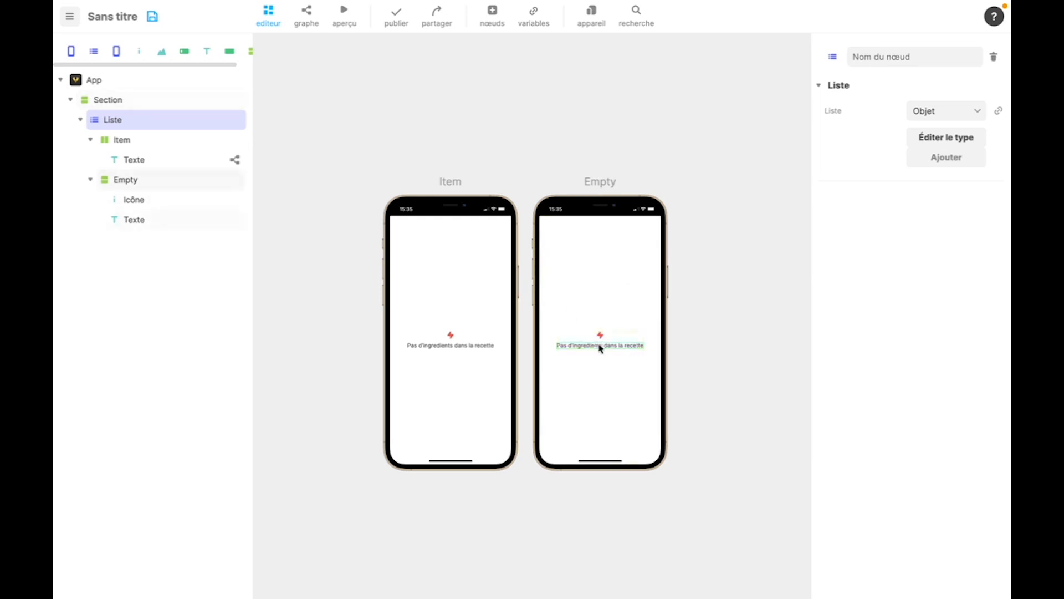
pyautogui.click(234, 162)
pyautogui.click(144, 140)
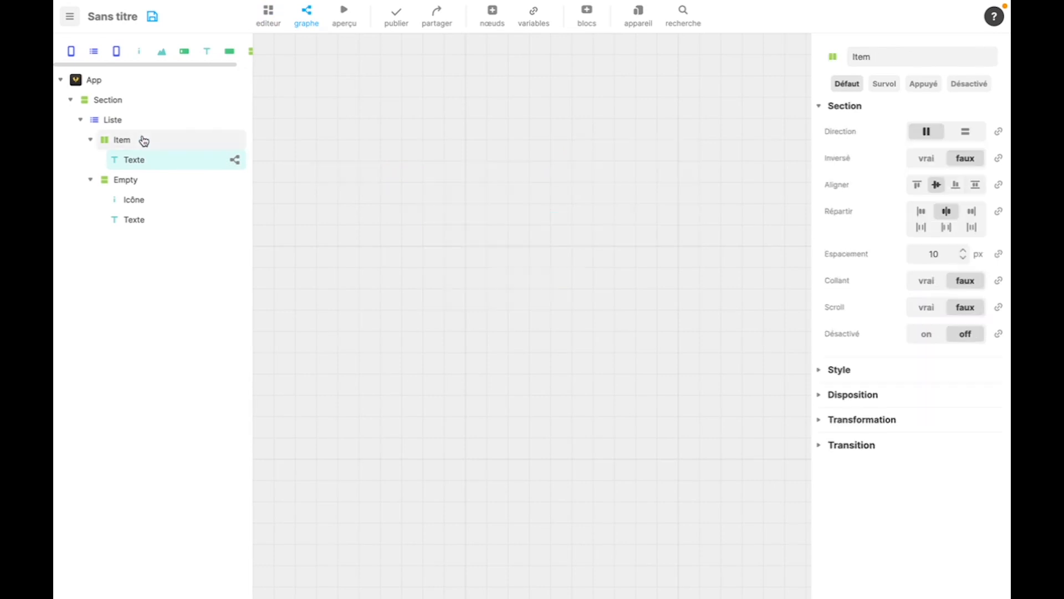
pyautogui.click(134, 159)
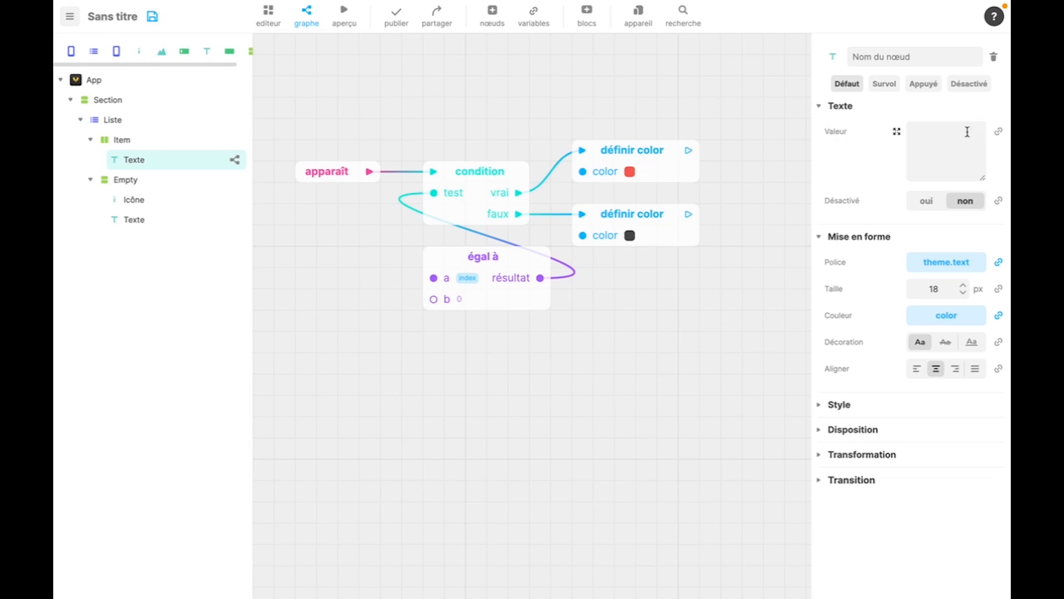
# - Convert the Liste node's list into a variable and rename that variable articles
pyautogui.click(185, 123)
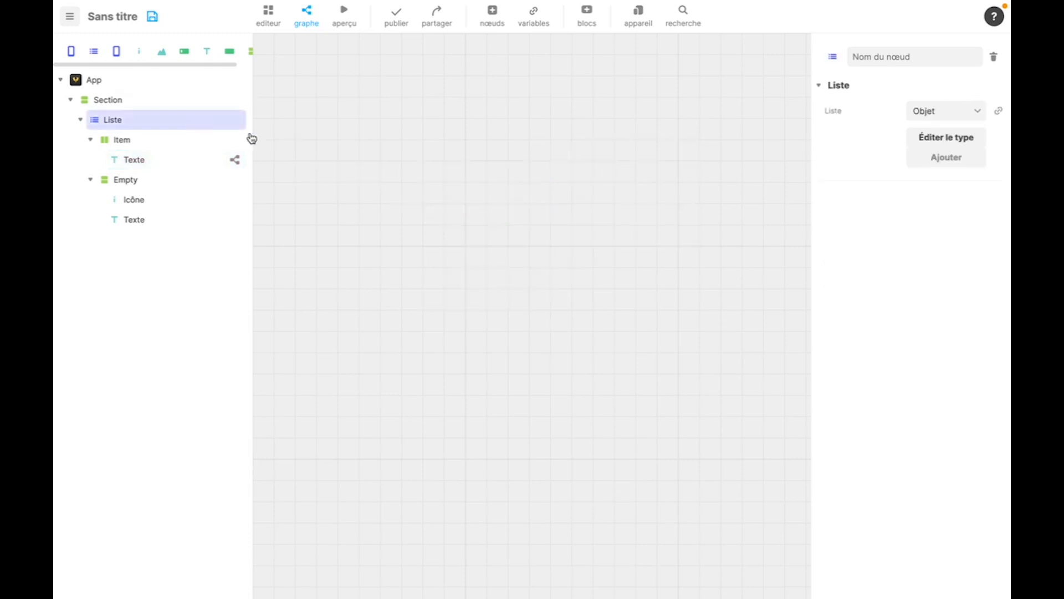
pyautogui.click(1001, 113)
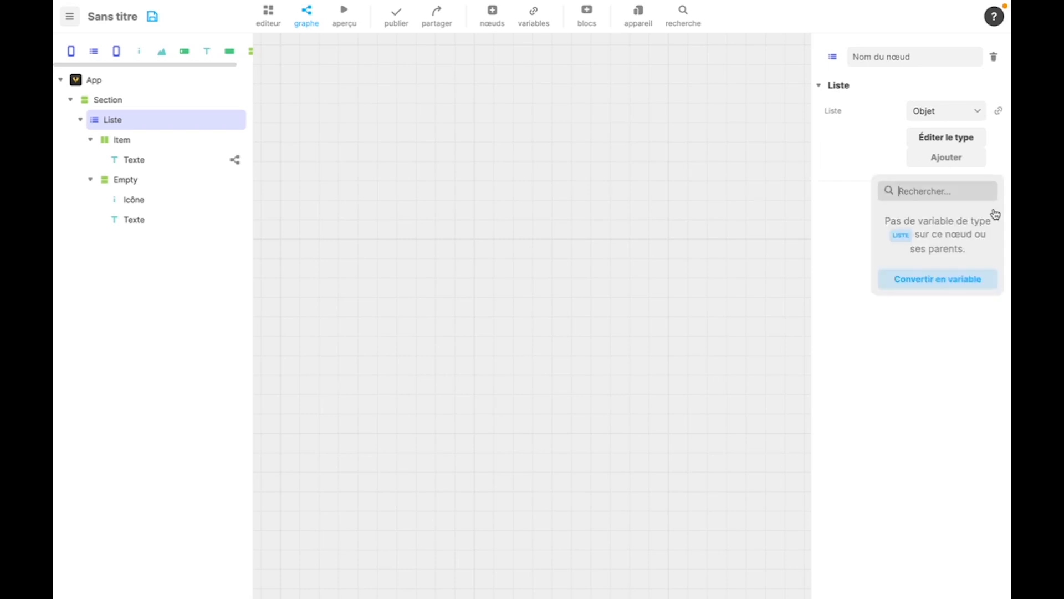
pyautogui.click(935, 280)
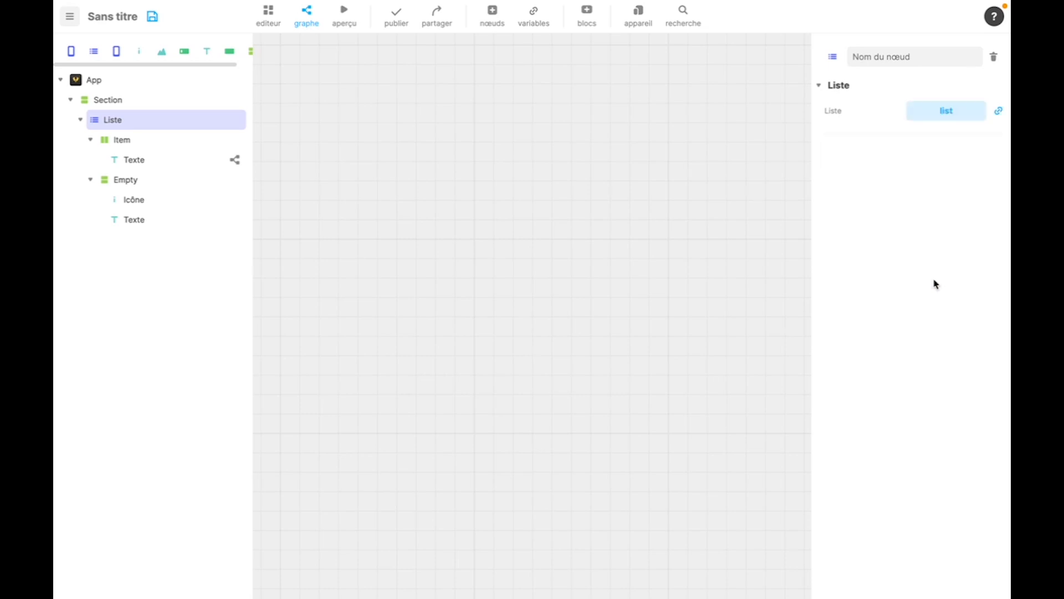
pyautogui.click(961, 114)
pyautogui.doubleClick(720, 163)
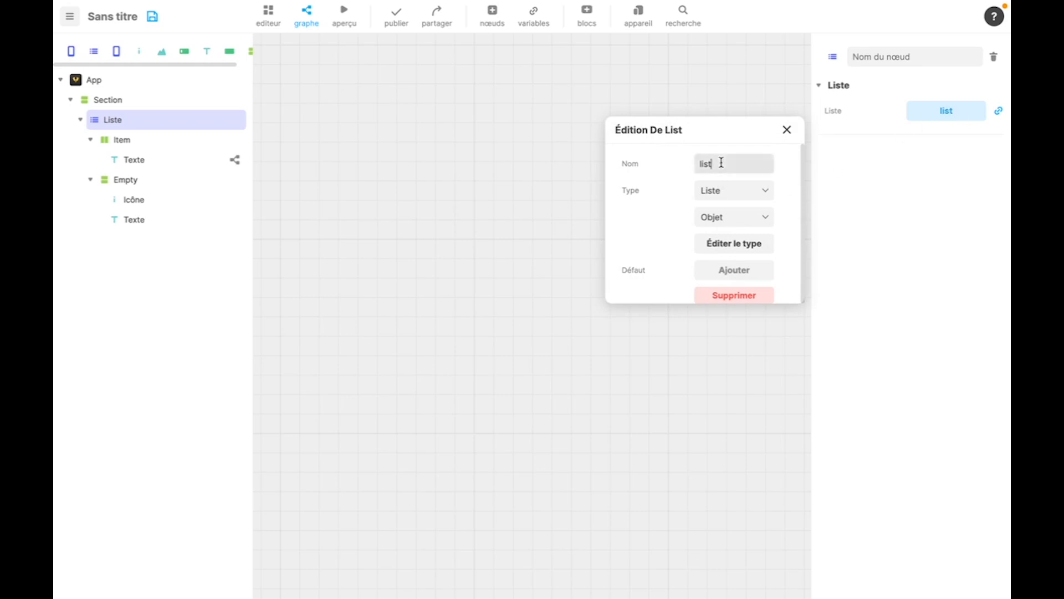
pyautogui.write('article')
pyautogui.click(625, 183)
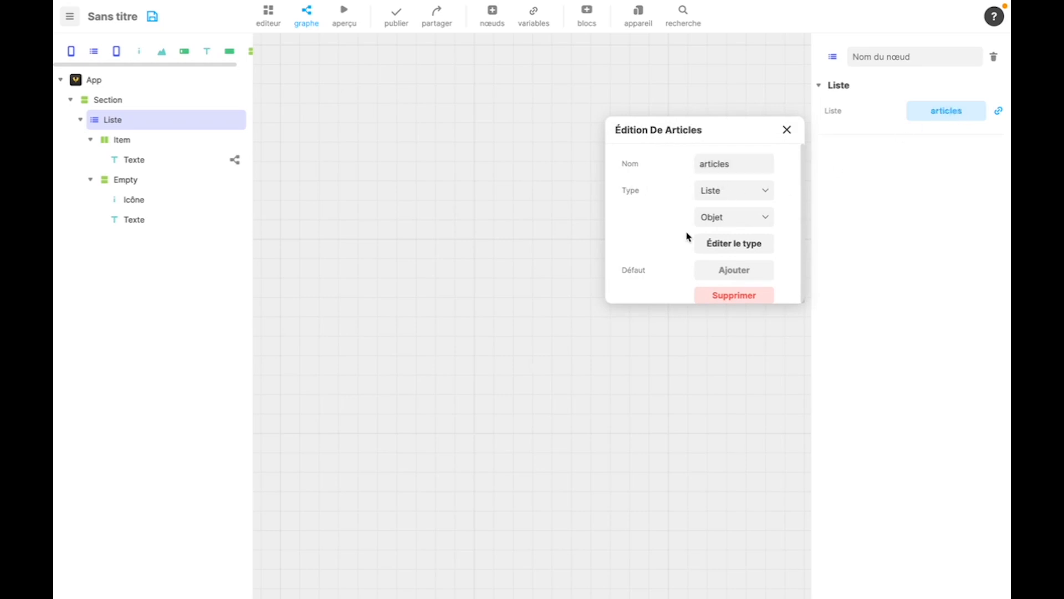
# - Add a second field to the articles object type and rename the first text field titre
pyautogui.click(723, 246)
pyautogui.click(727, 170)
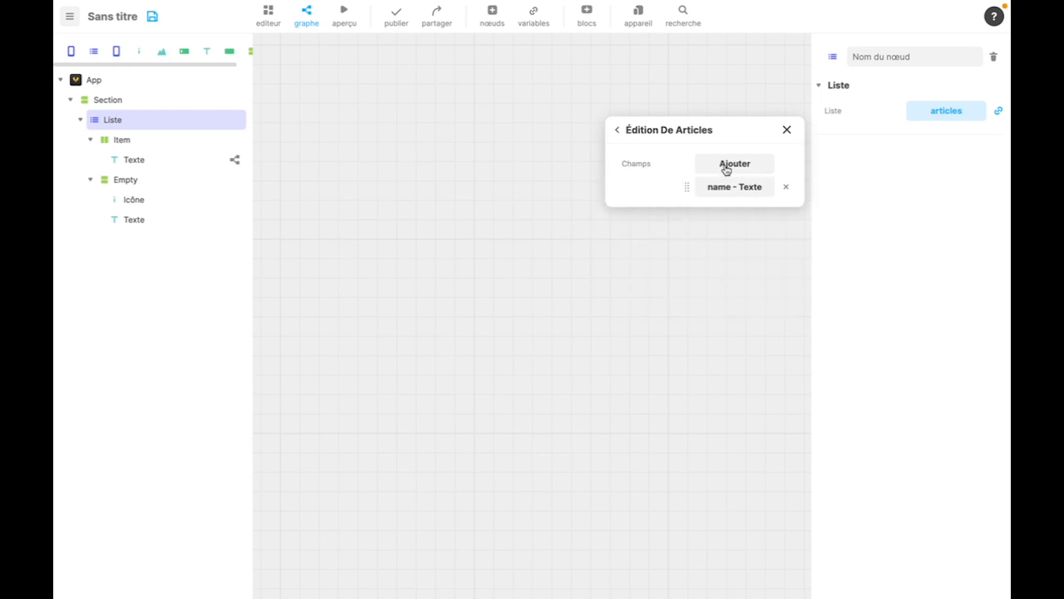
pyautogui.click(727, 169)
pyautogui.click(713, 192)
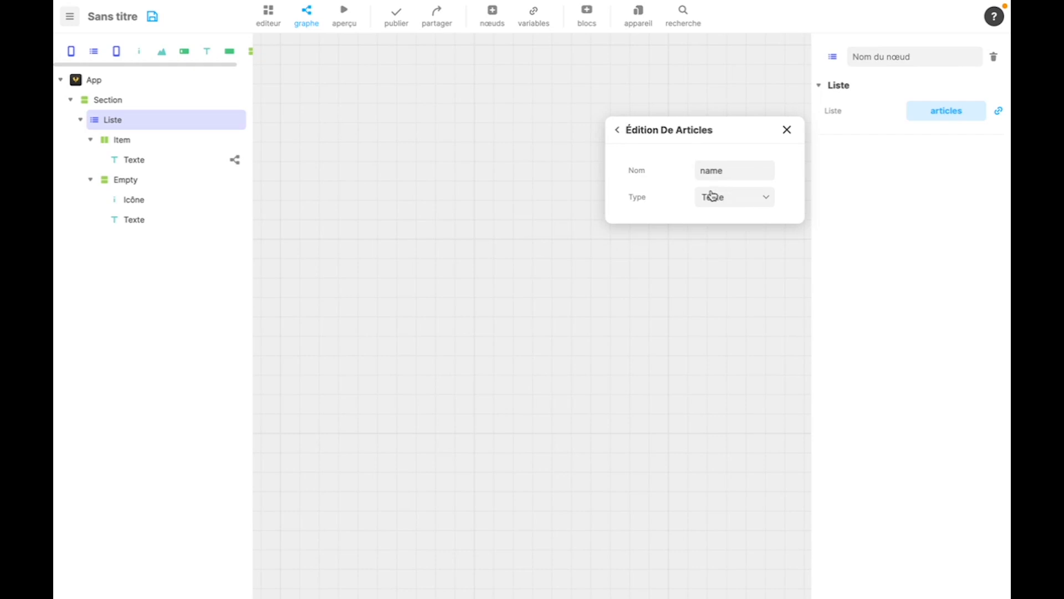
pyautogui.doubleClick(710, 172)
pyautogui.write('titre')
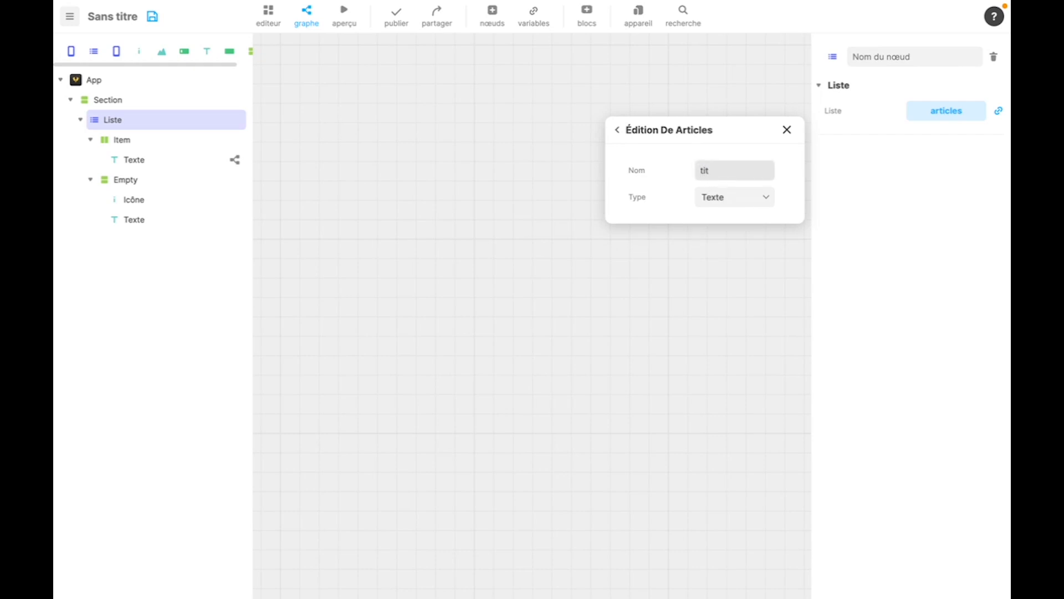
pyautogui.click(617, 130)
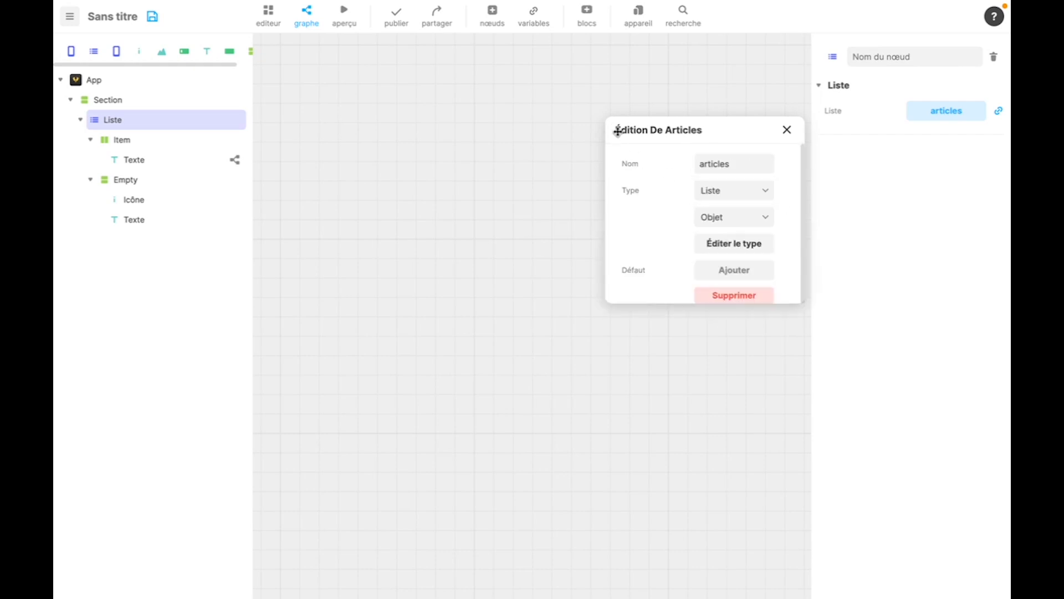
# - Set the second field of the articles type to Fichier with file type Image and rename it image
pyautogui.click(713, 243)
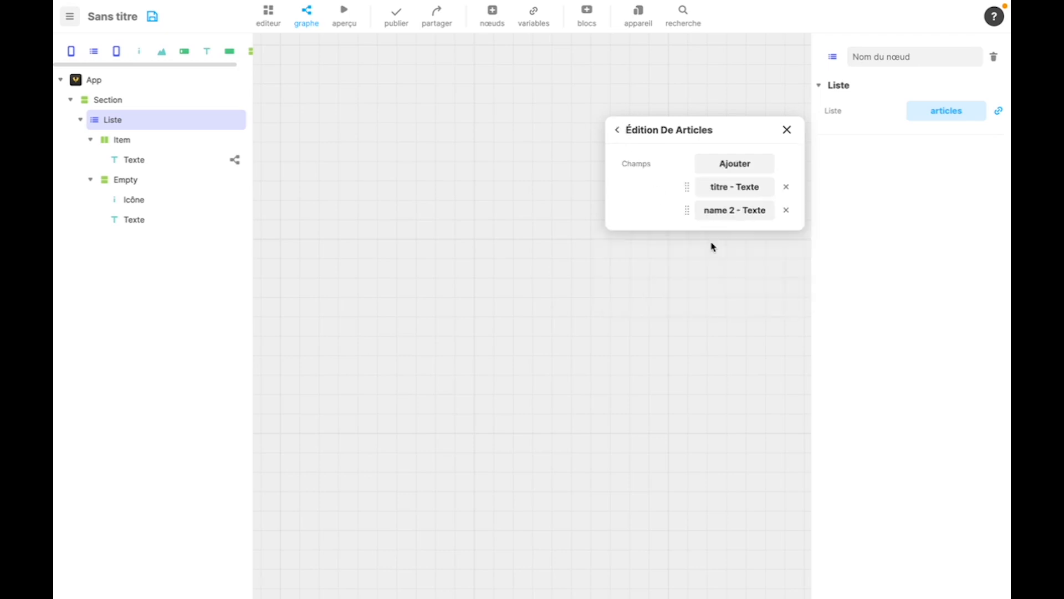
pyautogui.click(735, 210)
pyautogui.doubleClick(722, 171)
pyautogui.click(734, 197)
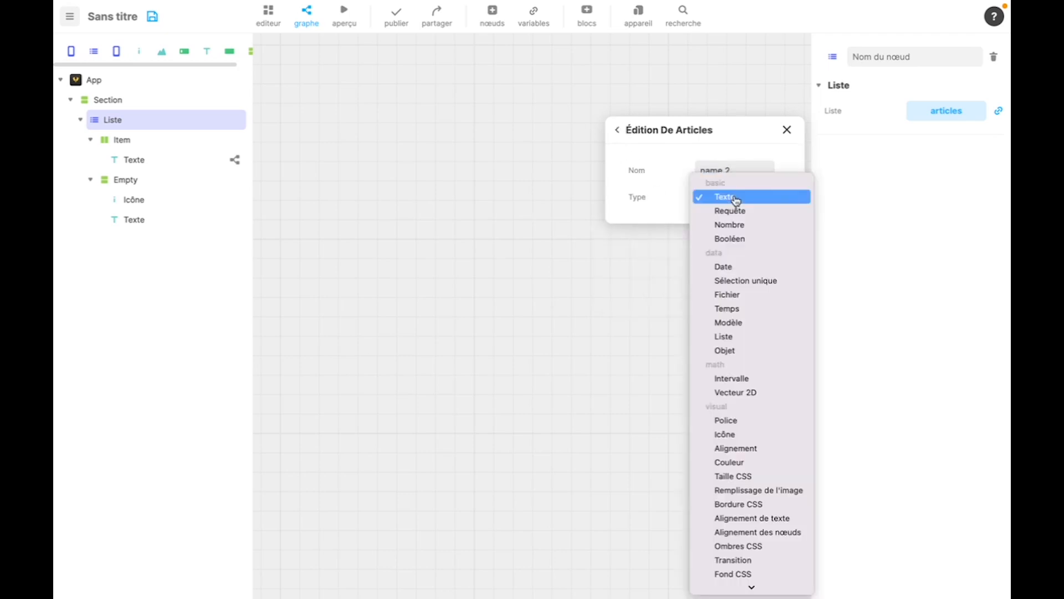
pyautogui.click(726, 295)
pyautogui.click(720, 223)
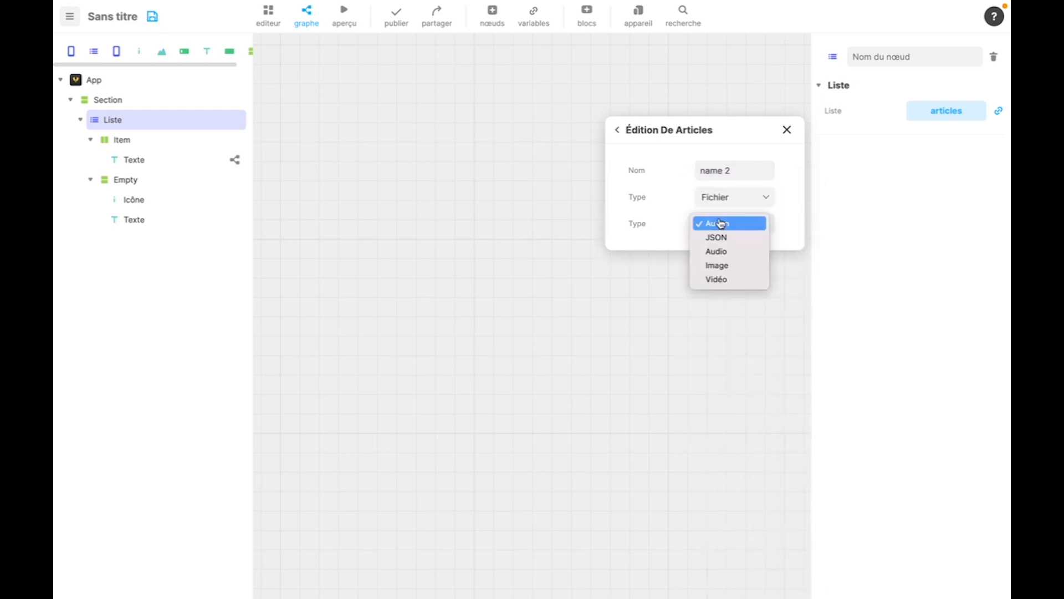
pyautogui.click(719, 265)
pyautogui.tripleClick(727, 170)
pyautogui.write('image')
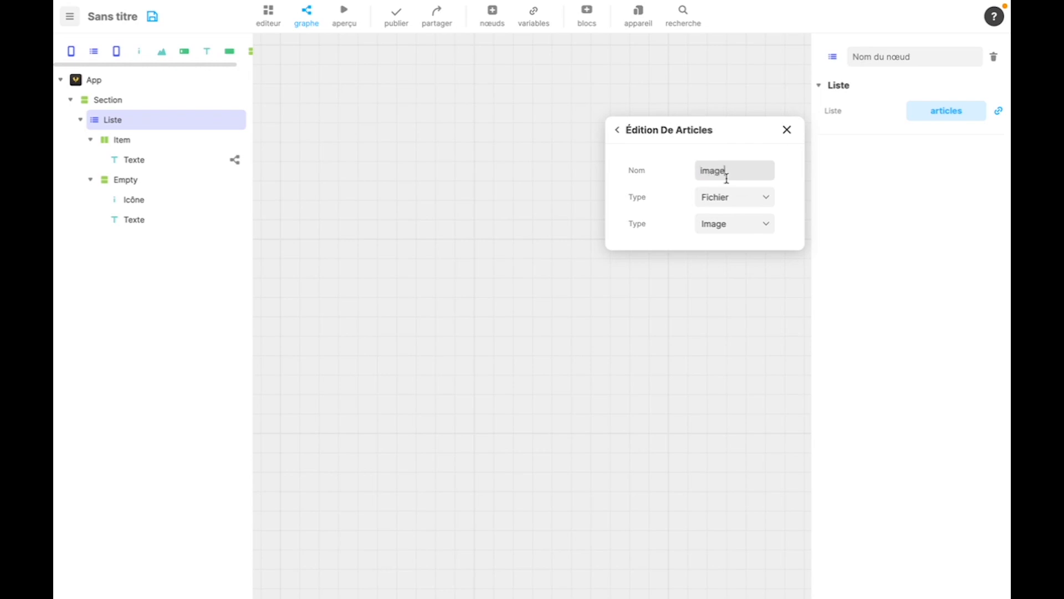
pyautogui.click(659, 175)
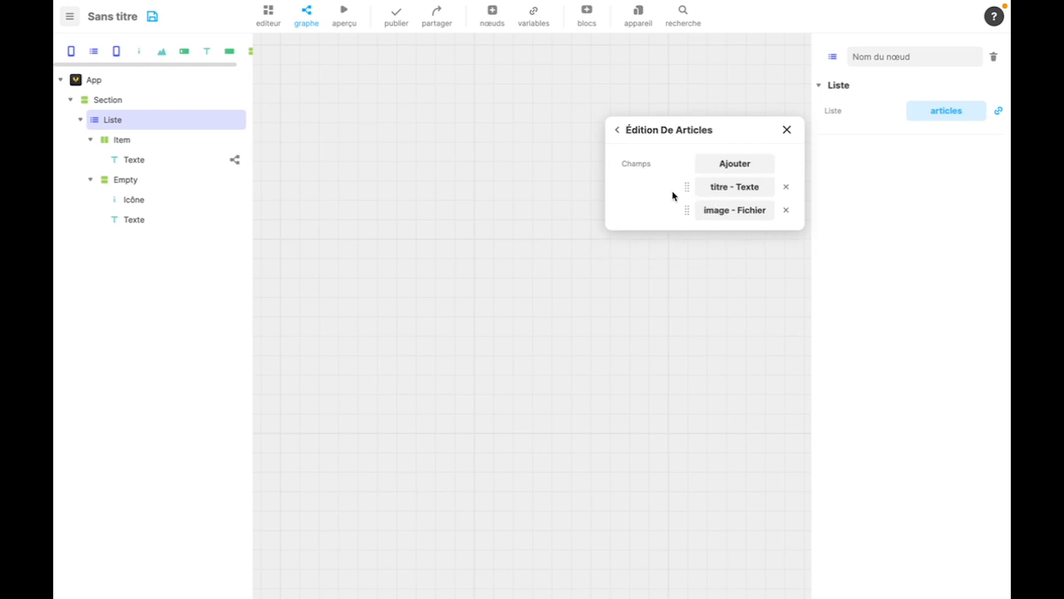
pyautogui.click(616, 130)
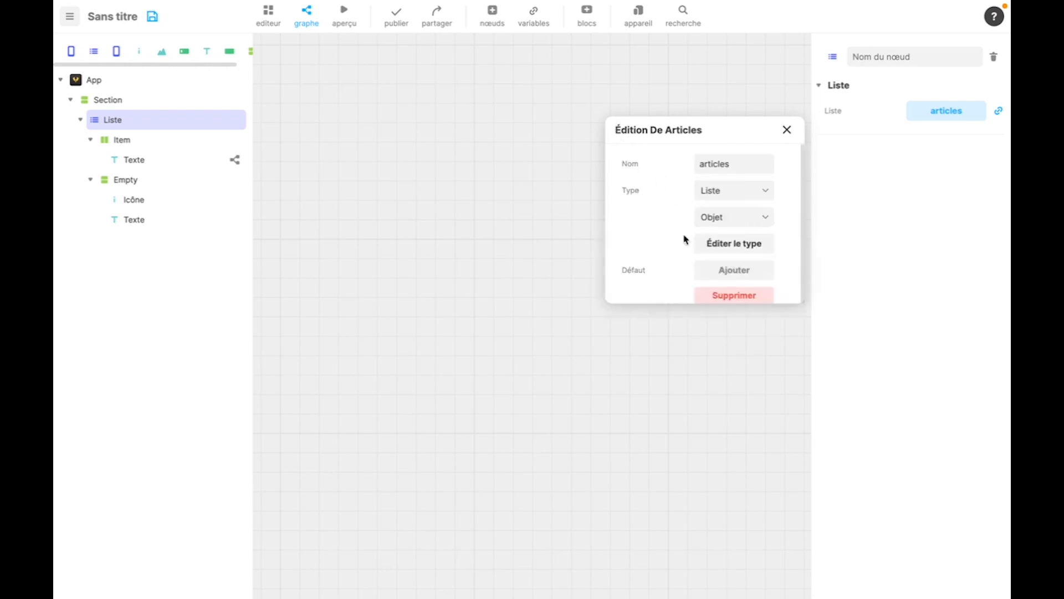
# - Add two default entries to articles and set the first entry's titre to "Comment créer un projet voltapp ?"
pyautogui.click(727, 271)
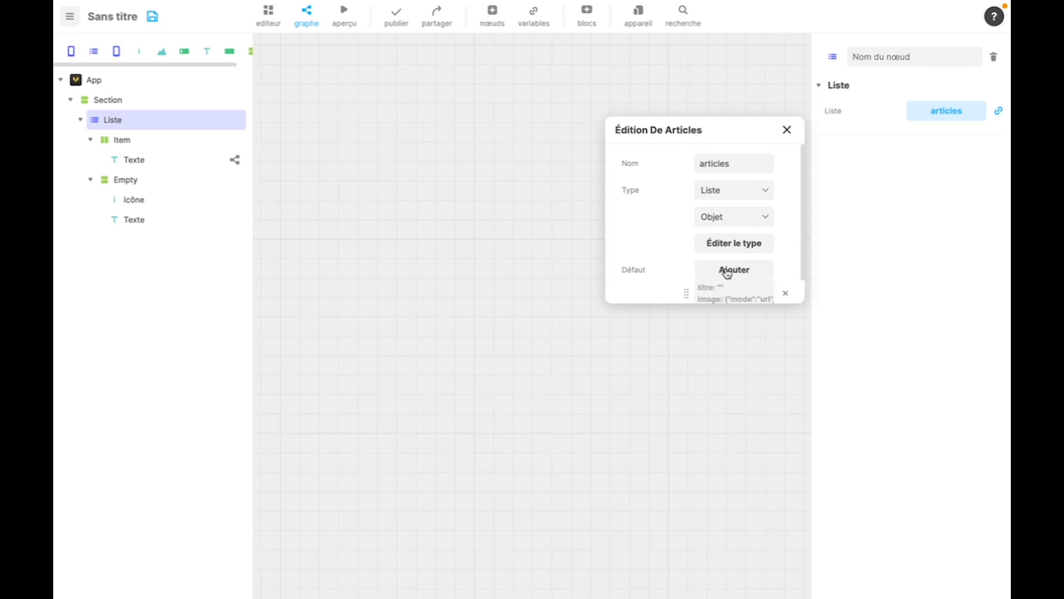
pyautogui.scroll(-1, 727, 272)
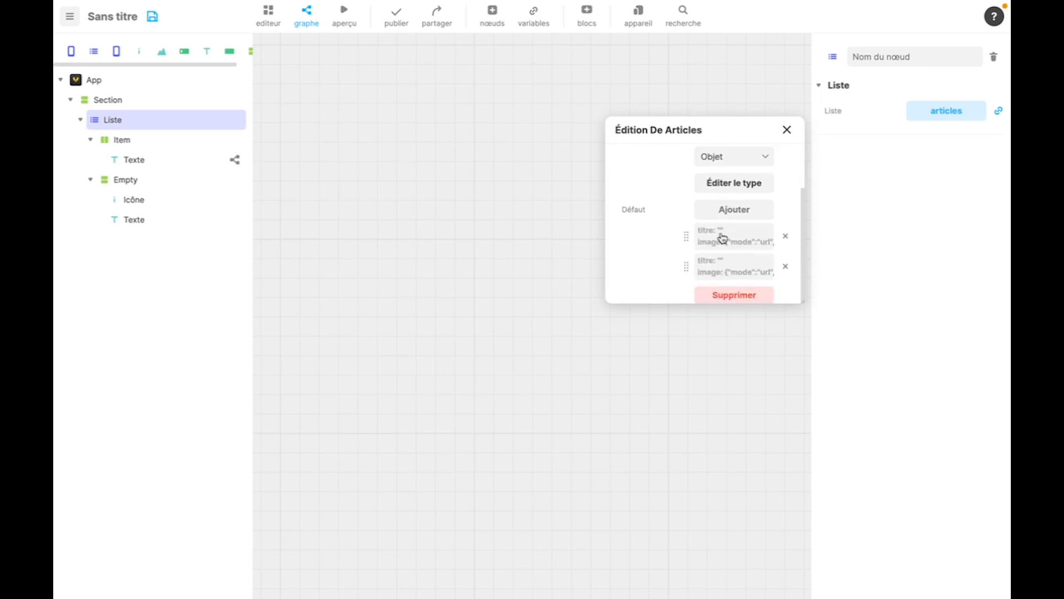
pyautogui.click(723, 238)
pyautogui.click(735, 183)
pyautogui.write('C')
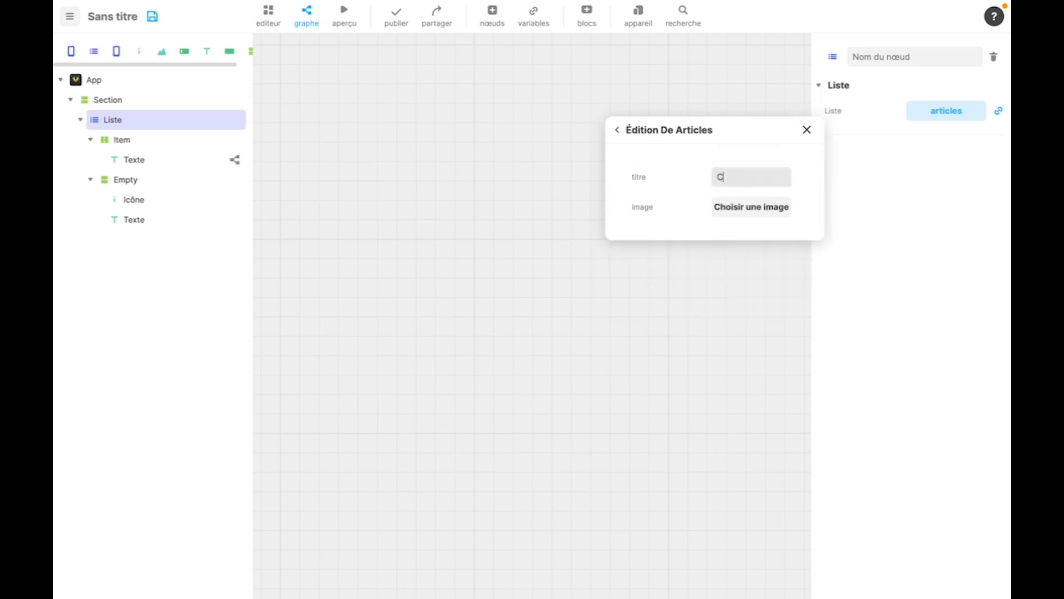
pyautogui.write('omment créer un projet voltapp')
pyautogui.write(' ?')
# - Search Unsplash for dev and assign the photo of a laptop on a white desk as the first entry's image
pyautogui.click(750, 207)
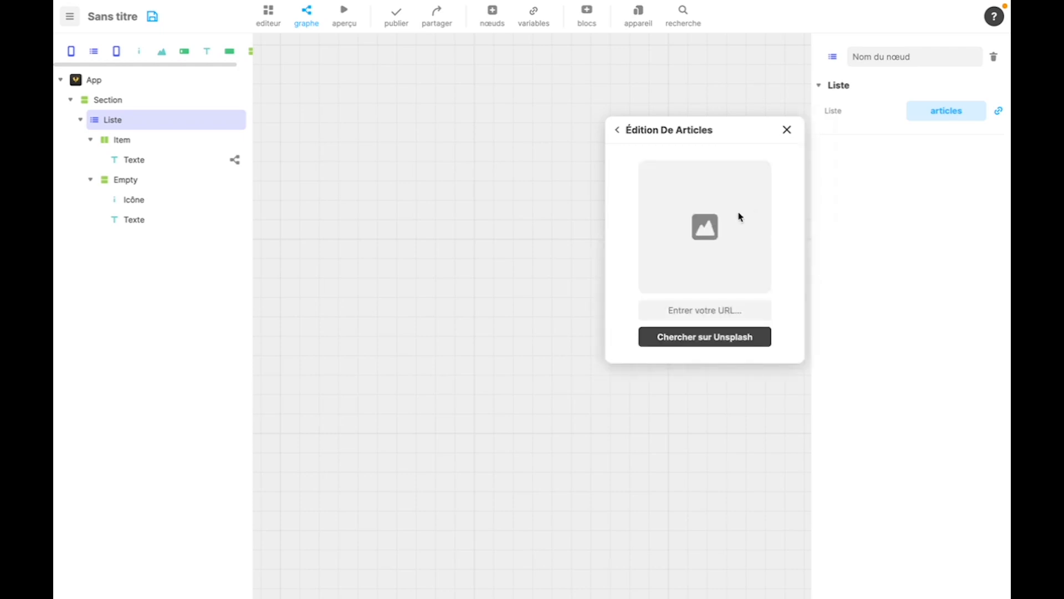
pyautogui.click(682, 339)
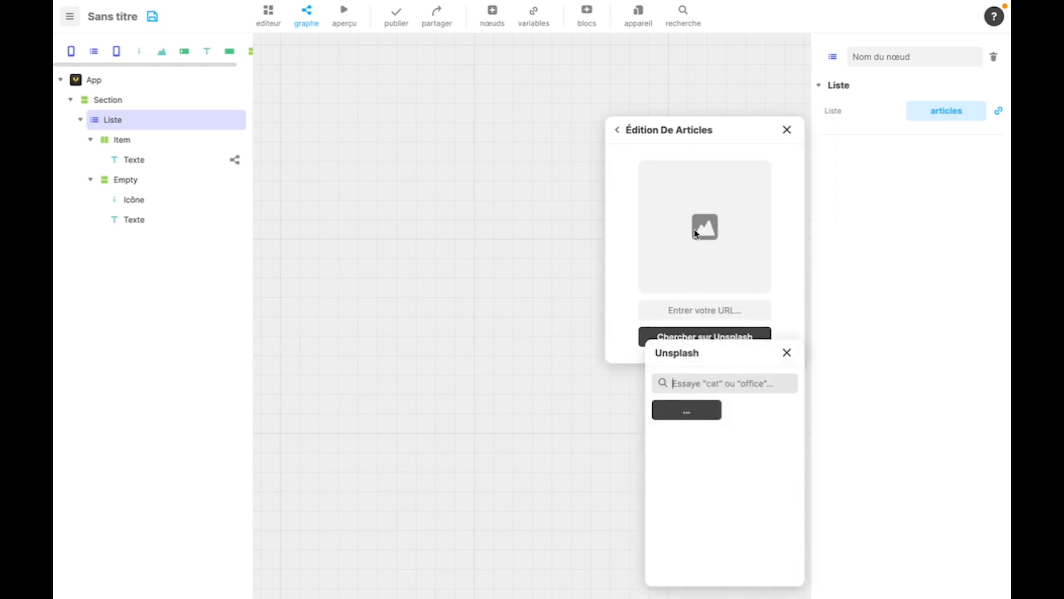
pyautogui.click(672, 383)
pyautogui.write('dev')
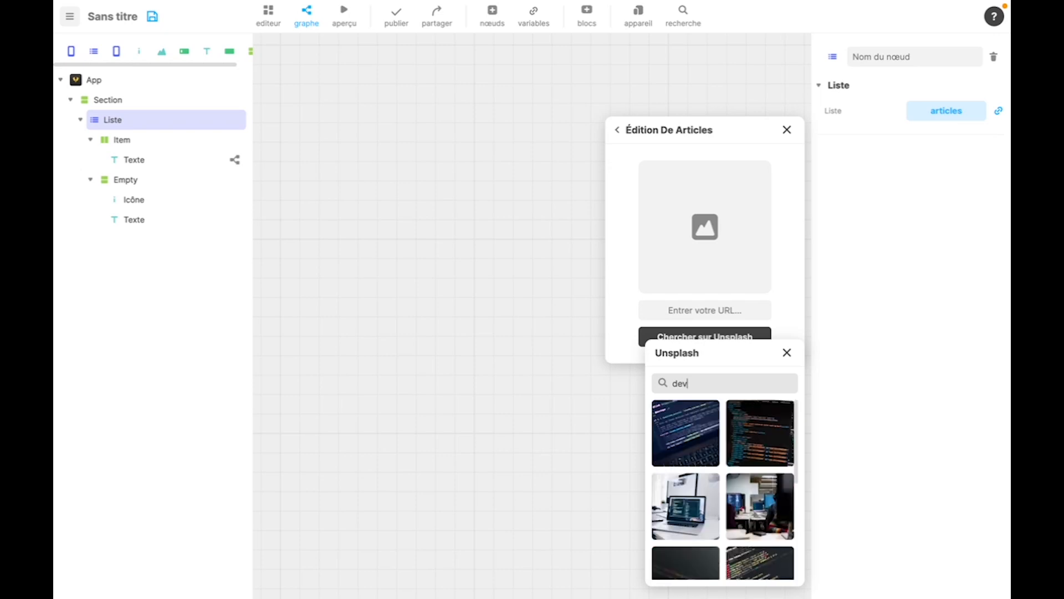
pyautogui.click(688, 509)
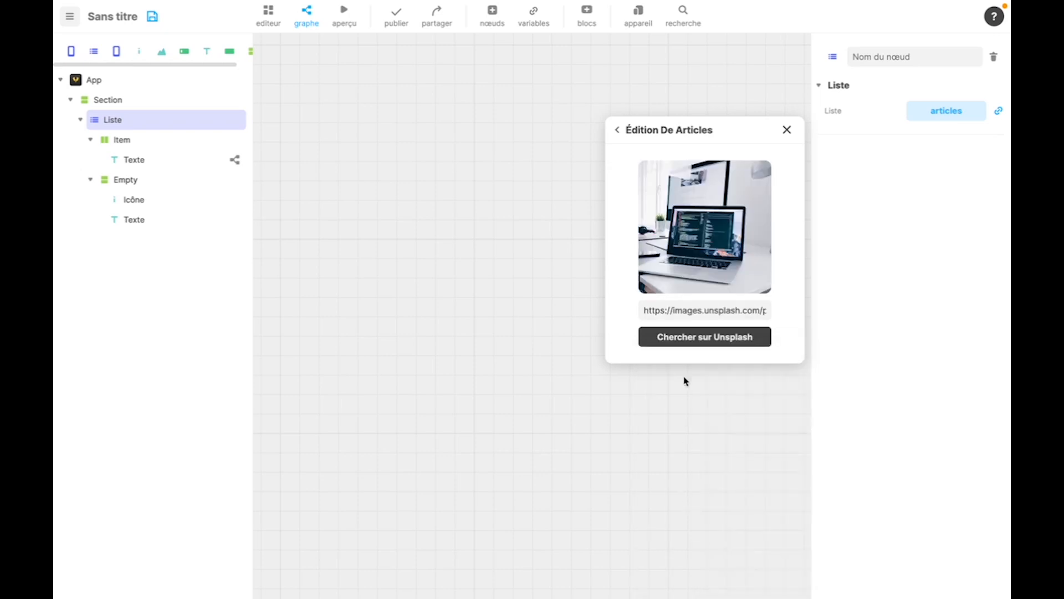
pyautogui.click(617, 131)
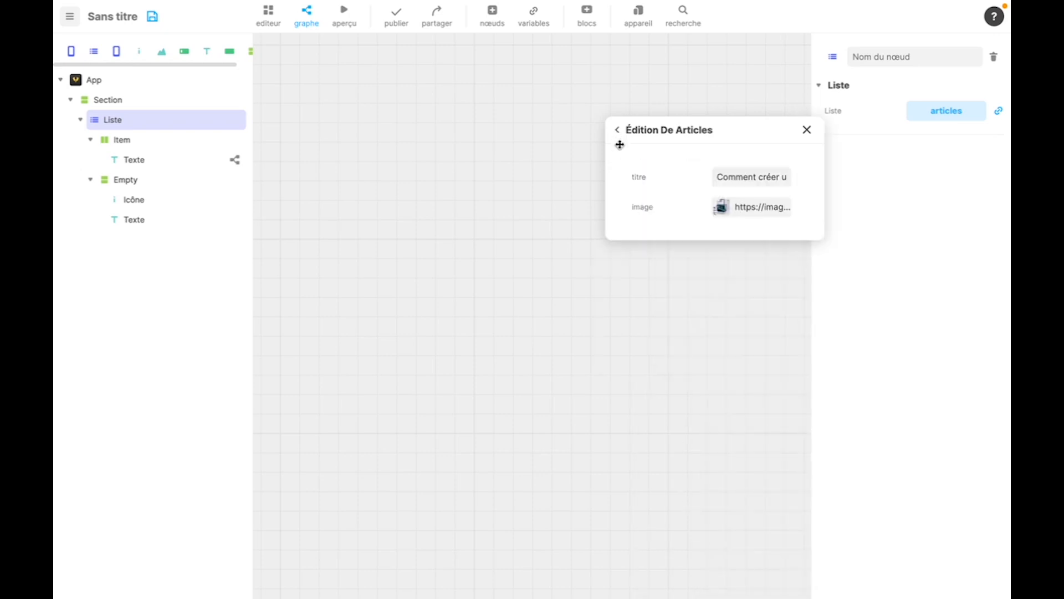
pyautogui.click(617, 132)
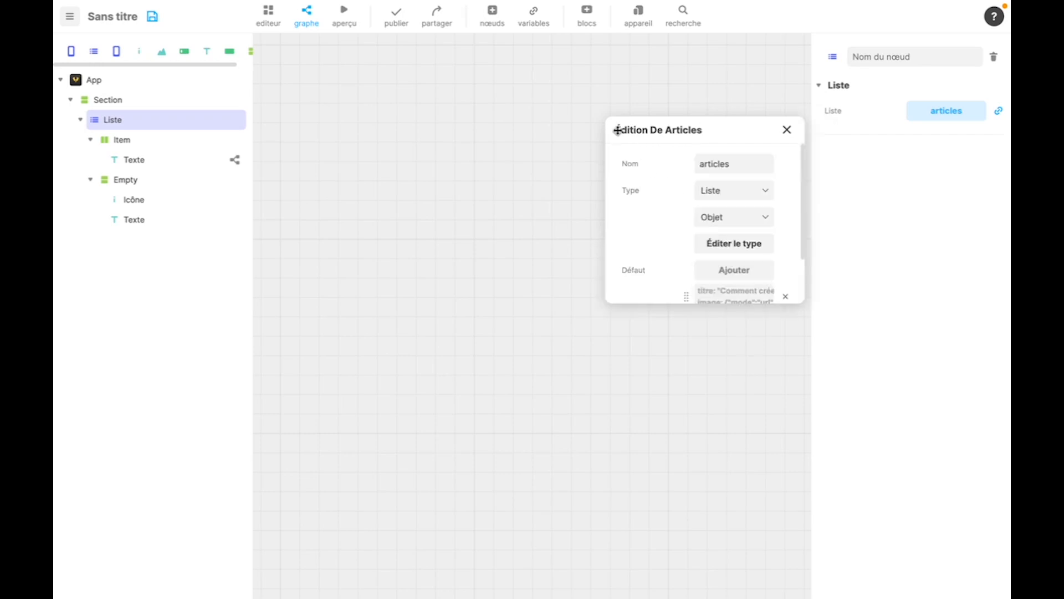
# - Set the second default entry's titre to "Comment vendre mon app ?"
pyautogui.scroll(-2, 701, 255)
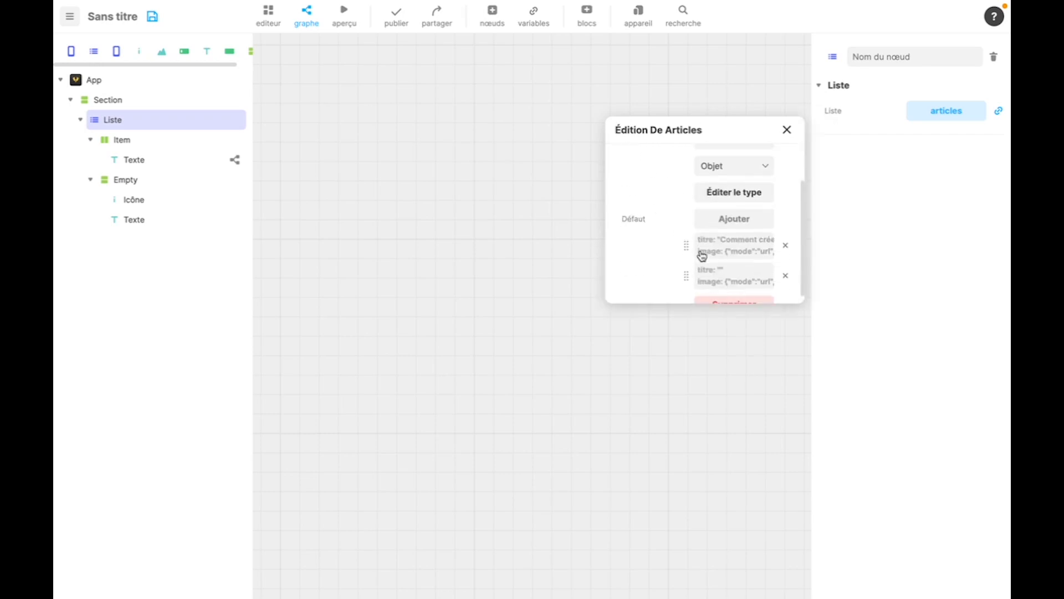
pyautogui.click(731, 264)
pyautogui.click(736, 169)
pyautogui.write('Comment')
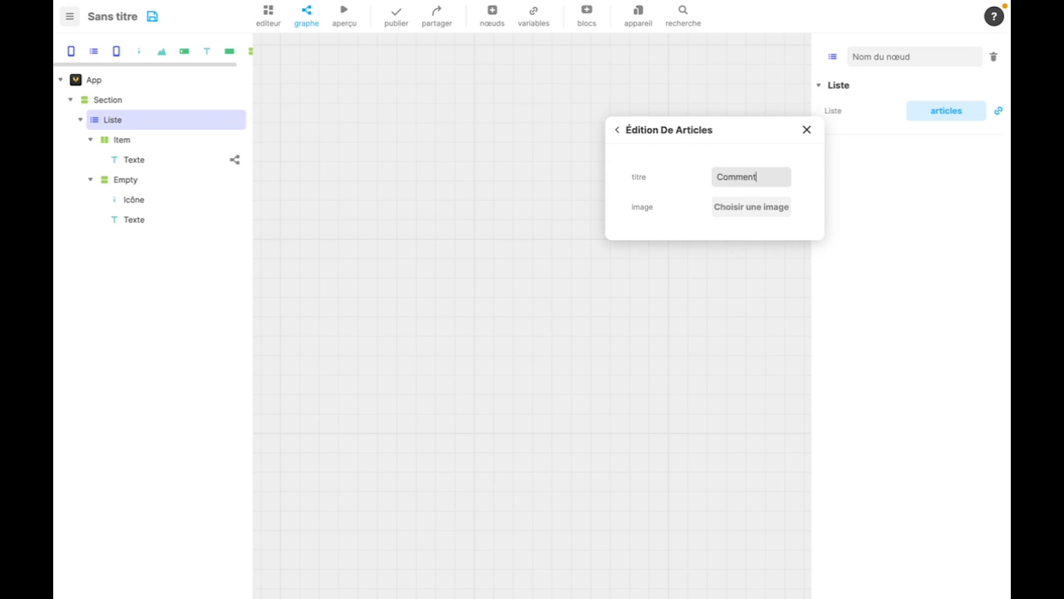
pyautogui.write(' ved')
pyautogui.press('BackSpace')
pyautogui.write('ndre mon app ?')
# - Search Unsplash for money, assign the photo of hands holding dollar bills as the second entry's image, and close the variable editor
pyautogui.click(749, 215)
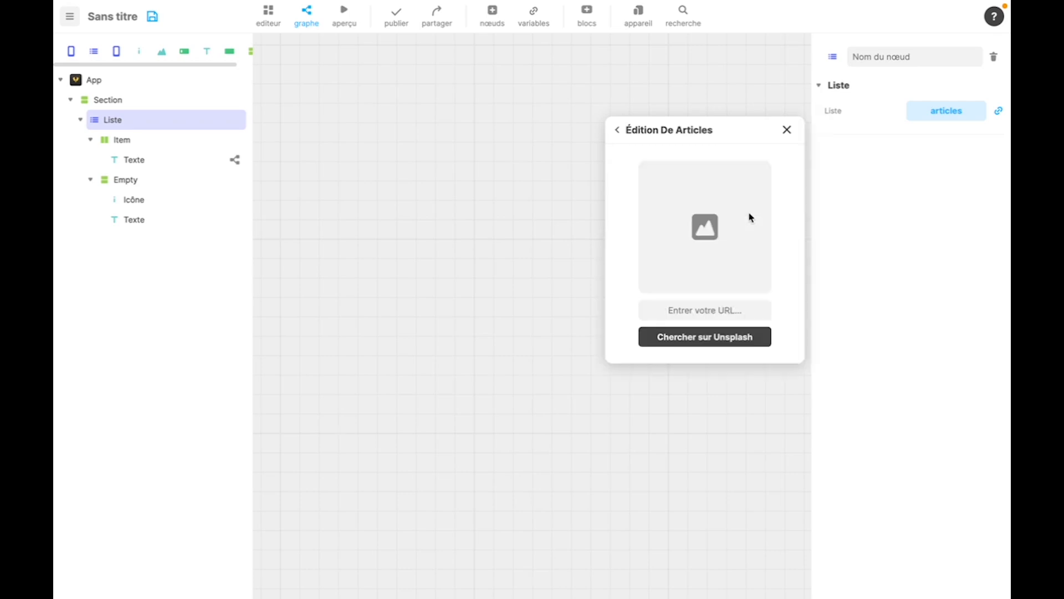
pyautogui.click(676, 339)
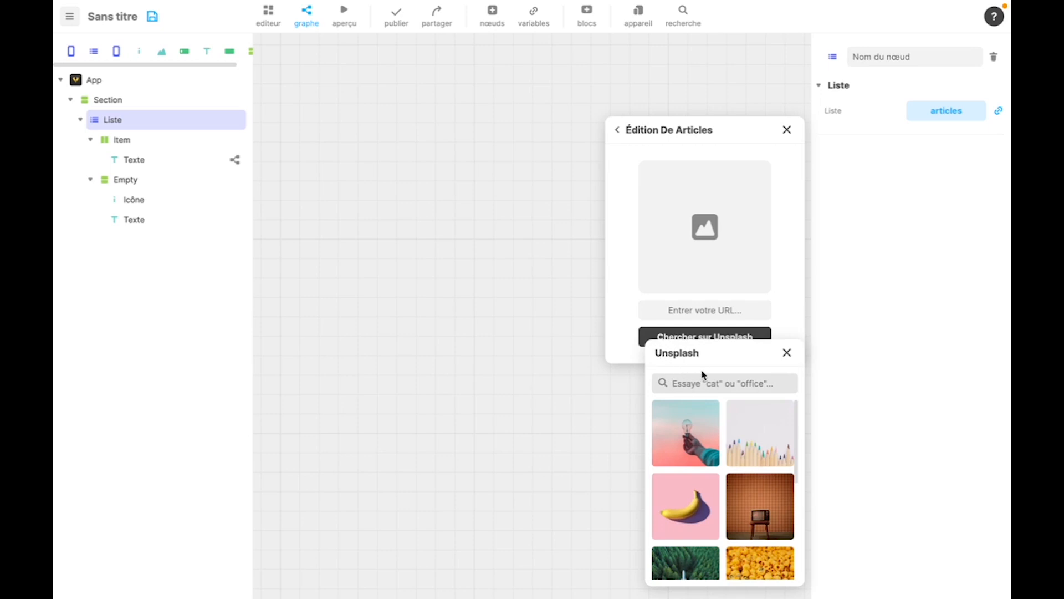
pyautogui.write('sales')
pyautogui.hotkey('ctrl', 'a')
pyautogui.write('mo')
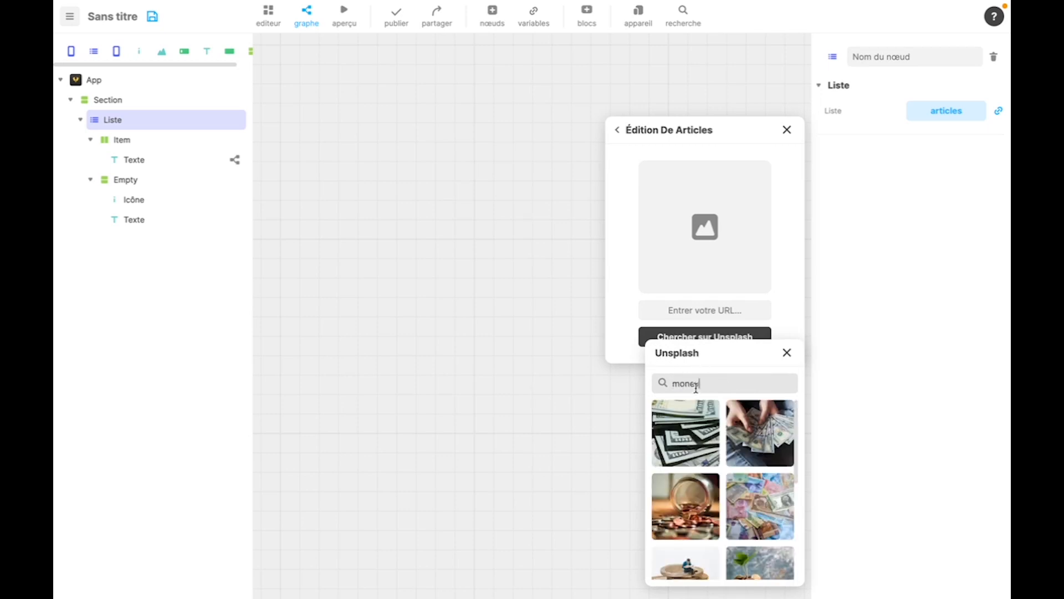
pyautogui.click(736, 437)
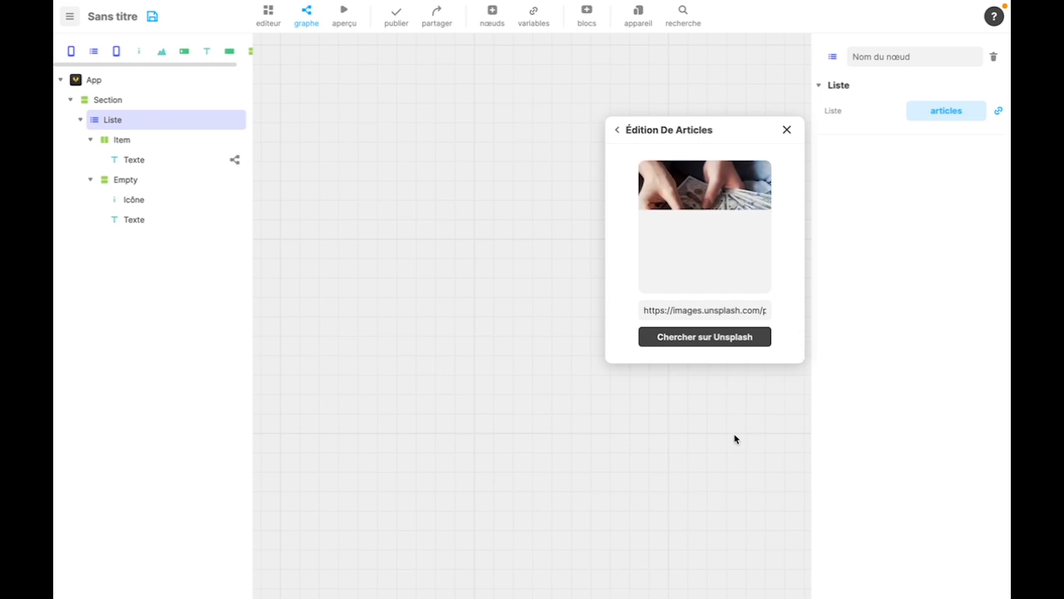
pyautogui.click(618, 136)
pyautogui.click(618, 136)
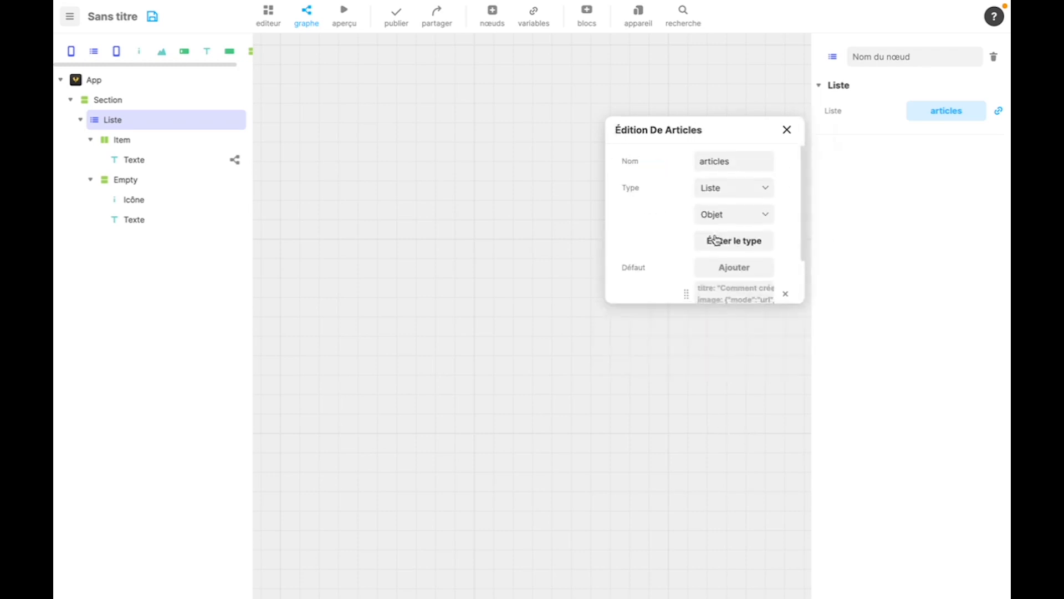
pyautogui.scroll(-2, 683, 268)
pyautogui.click(787, 131)
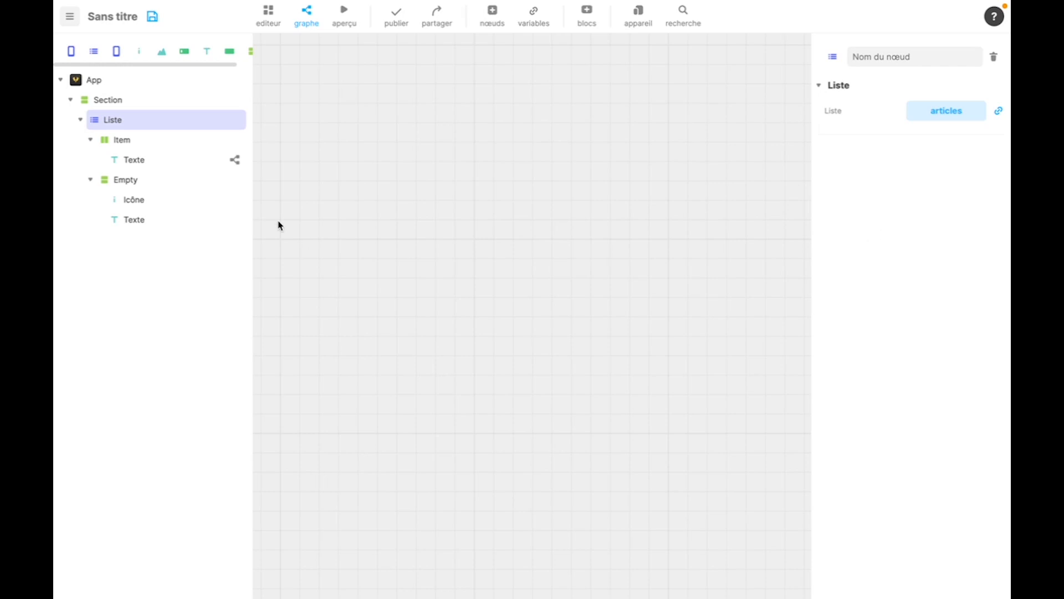
# - Change the text of the Liste's Empty state to "Pas encore d'articles" in the editor
pyautogui.click(268, 22)
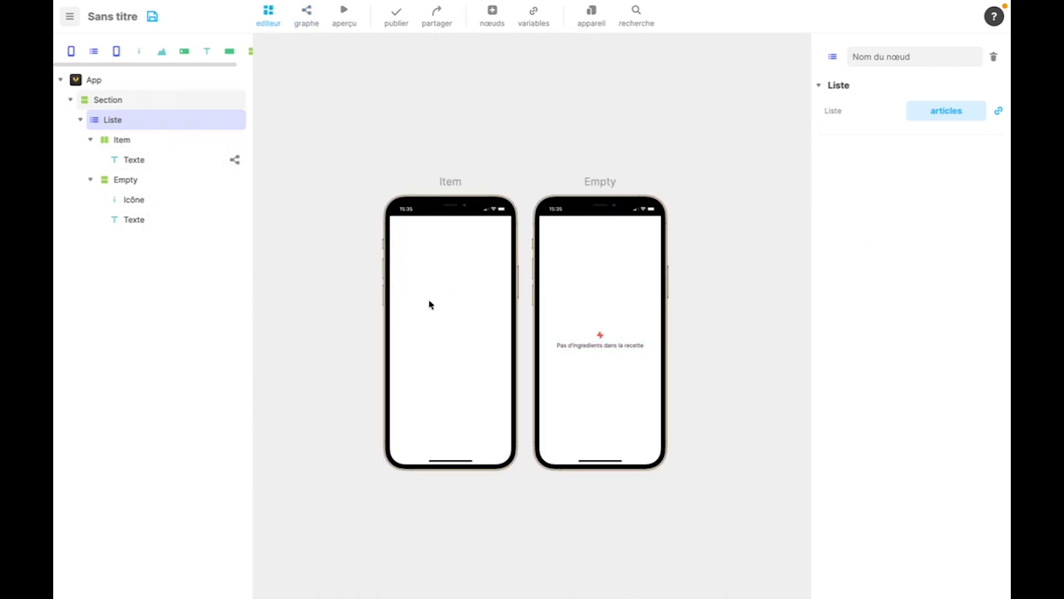
pyautogui.click(602, 345)
pyautogui.click(974, 160)
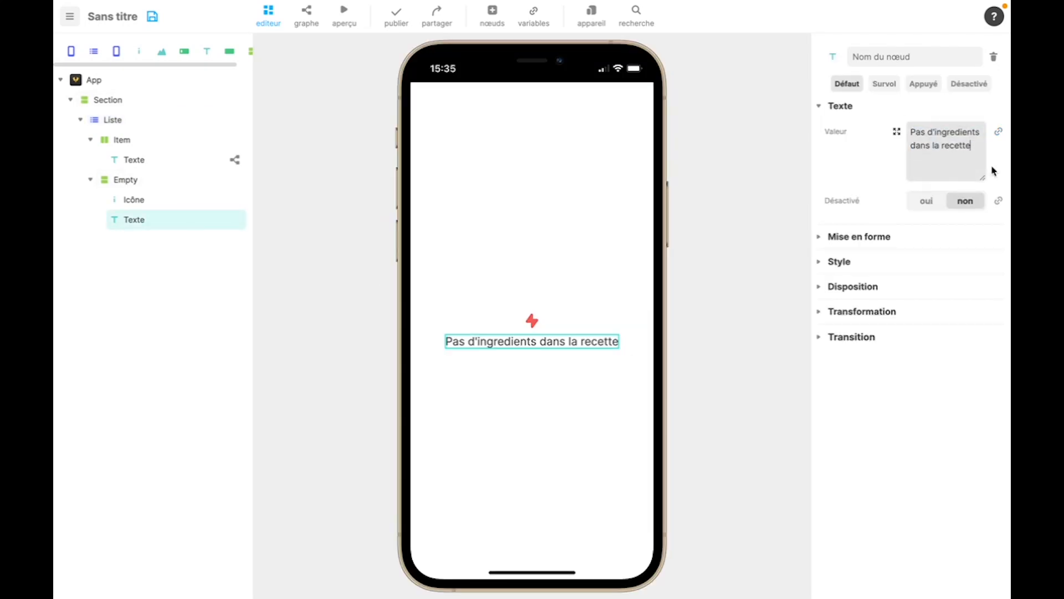
pyautogui.press('BackSpace')
pyautogui.press('BackSpace')
pyautogui.press('BackSpace')
pyautogui.press('BackSpace')
pyautogui.press('BackSpace')
pyautogui.press('BackSpace')
pyautogui.press('BackSpace')
pyautogui.press('BackSpace')
pyautogui.press('BackSpace')
pyautogui.press('BackSpace')
pyautogui.press('BackSpace')
pyautogui.press('BackSpace')
pyautogui.press('BackSpace')
pyautogui.press('BackSpace')
pyautogui.press('BackSpace')
pyautogui.press('BackSpace')
pyautogui.press('BackSpace')
pyautogui.press('BackSpace')
pyautogui.press('BackSpace')
pyautogui.press('BackSpace')
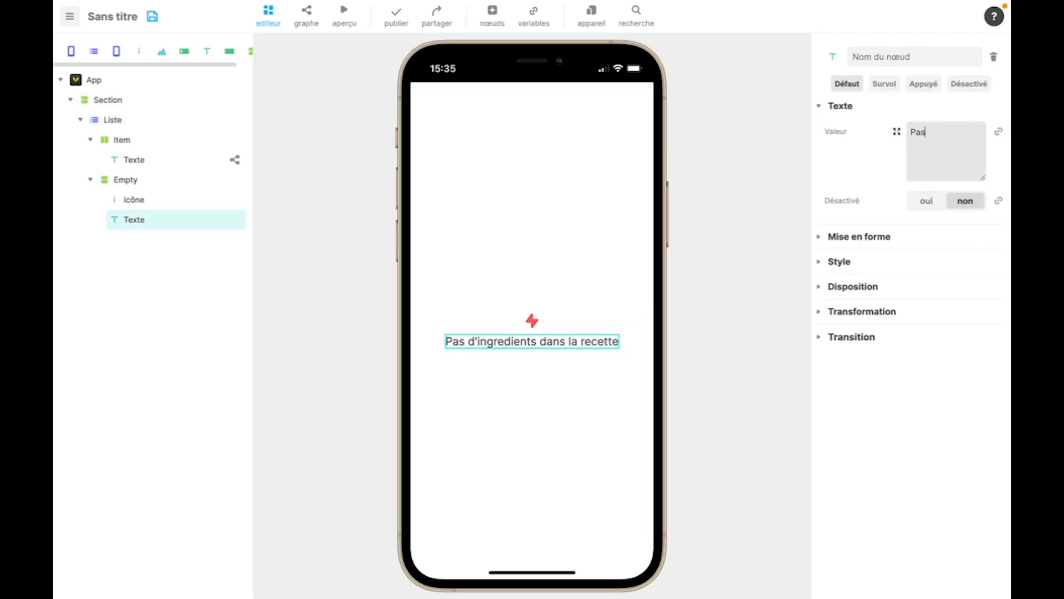
pyautogui.write("Pas encore d'ar")
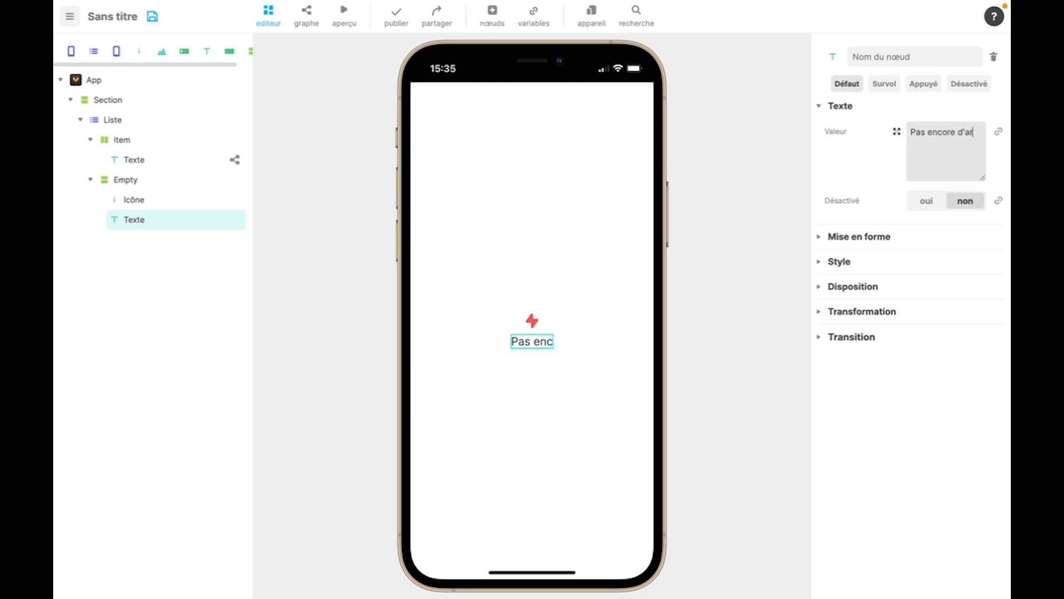
pyautogui.write('ticles')
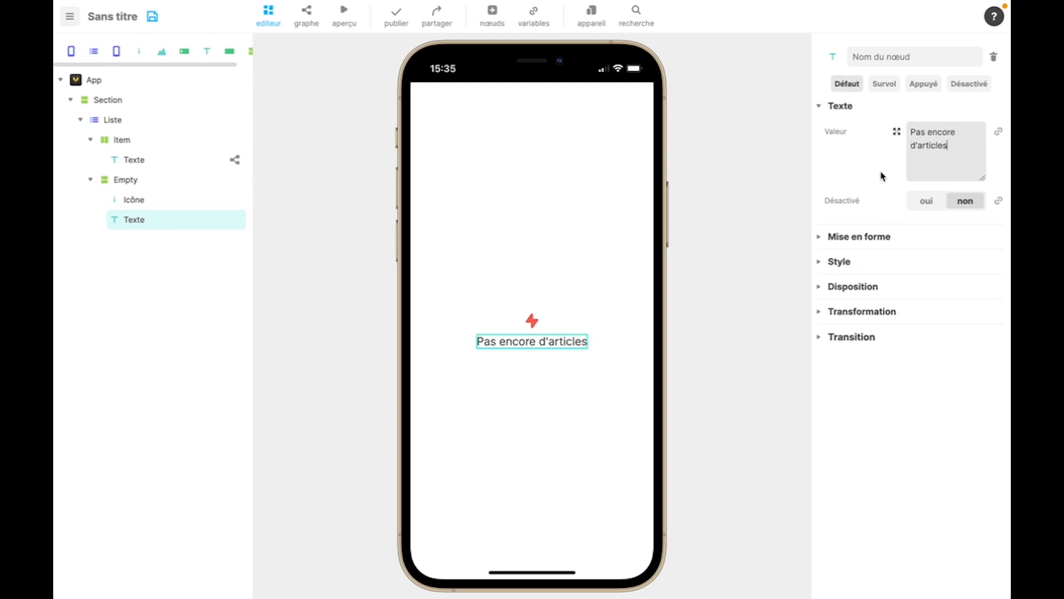
pyautogui.click(882, 177)
# - Delete the Icône node from the Empty state and return to the Liste's display states
pyautogui.click(179, 200)
pyautogui.press('Delete')
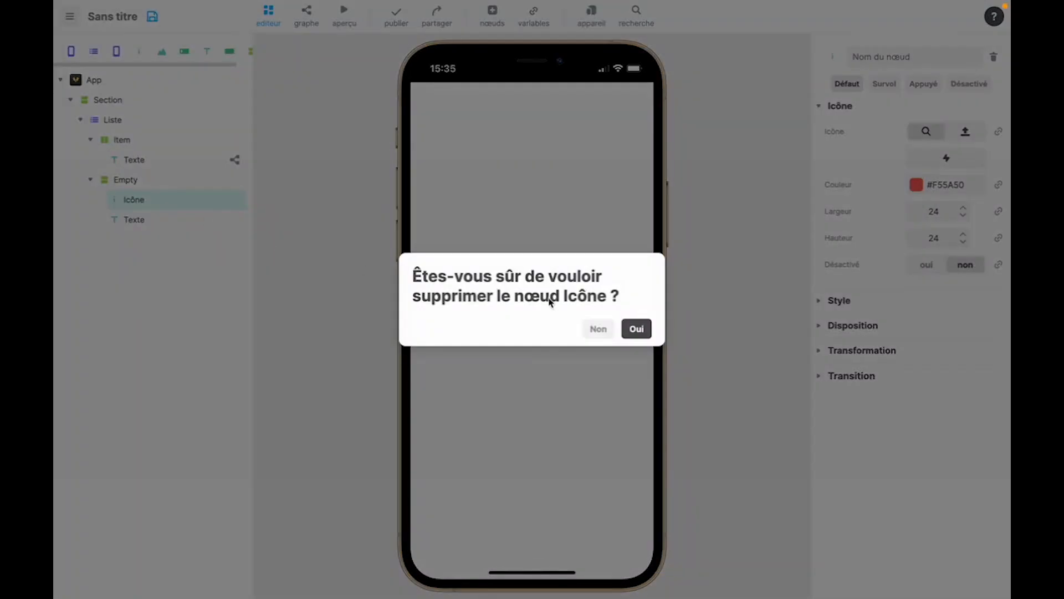
pyautogui.click(639, 329)
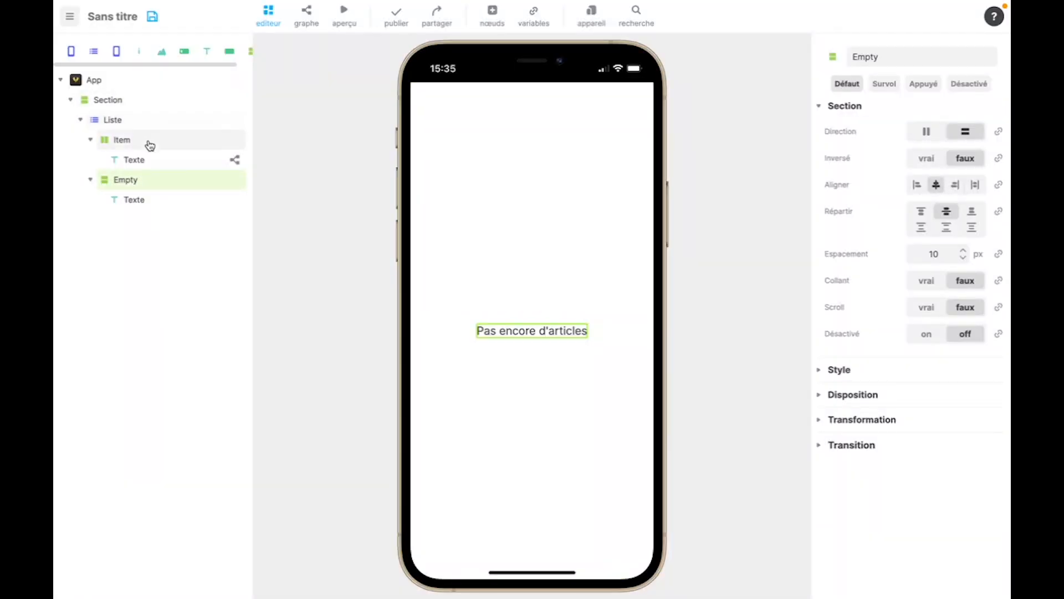
pyautogui.click(143, 125)
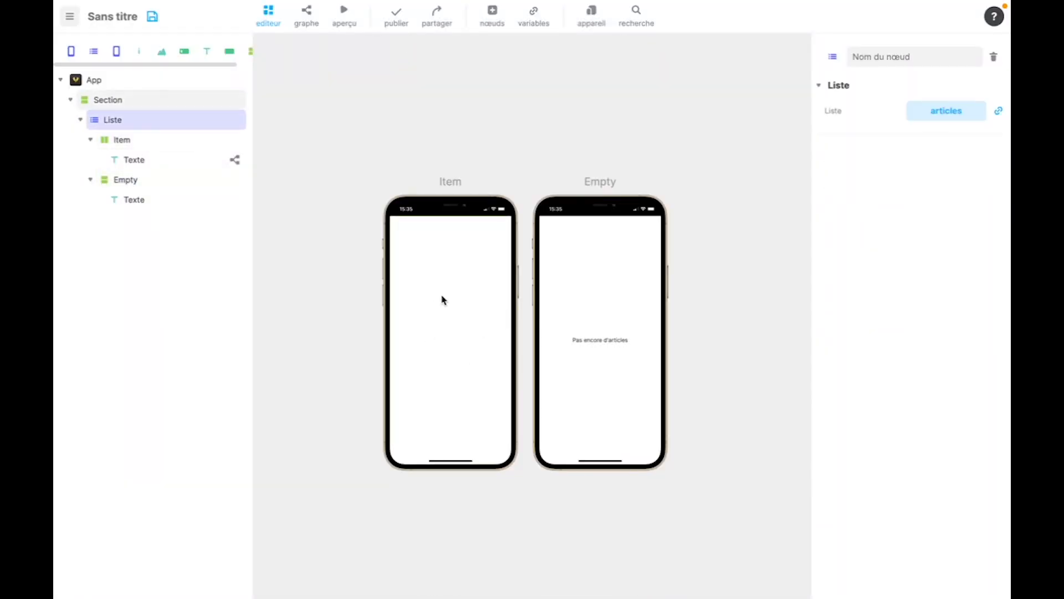
# - Set the value of the Texte inside Item to "Article"
pyautogui.click(135, 144)
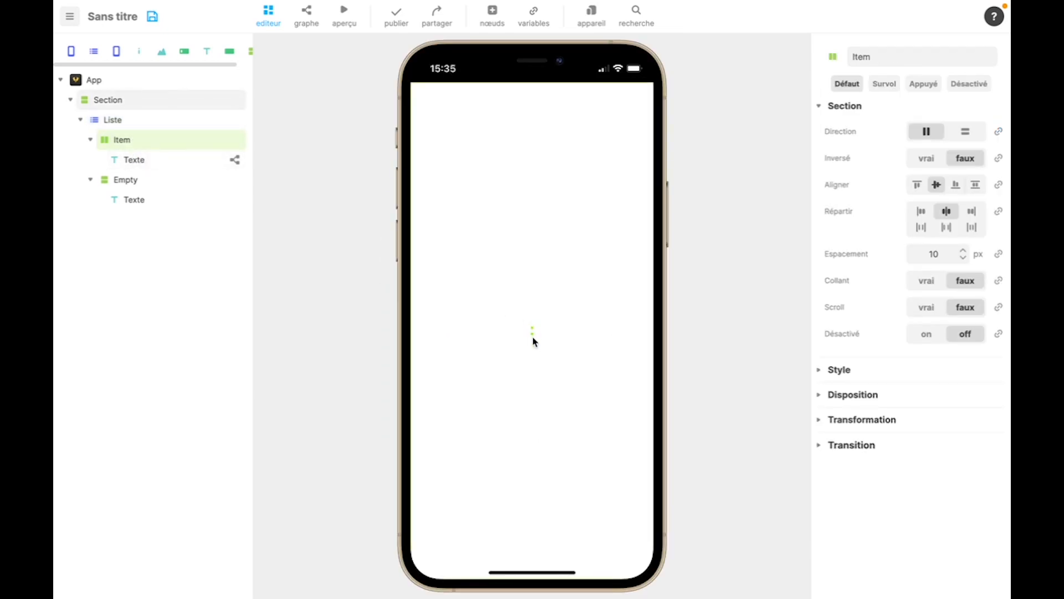
pyautogui.click(161, 160)
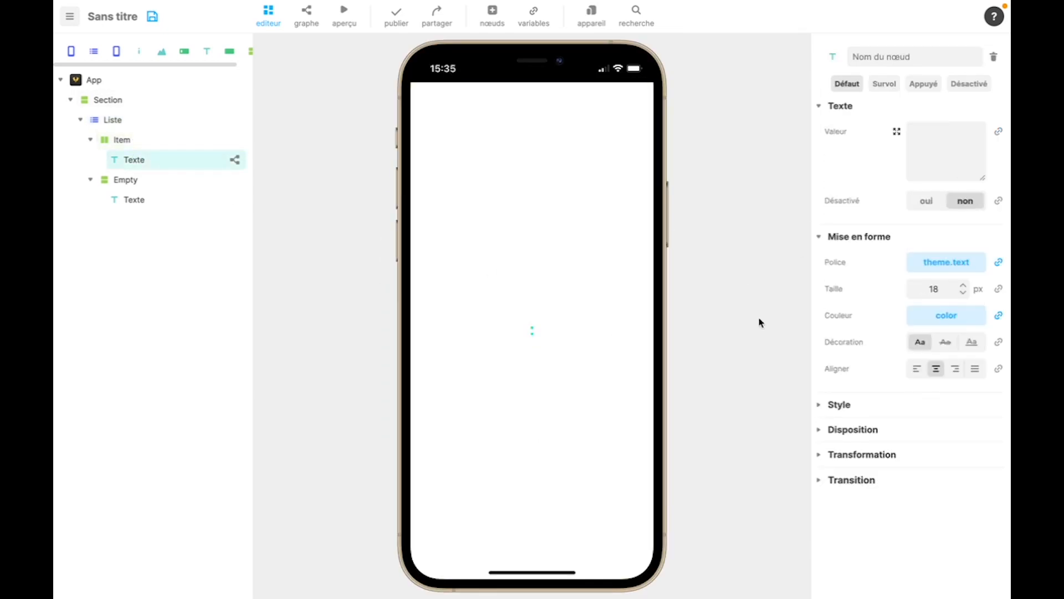
pyautogui.click(940, 145)
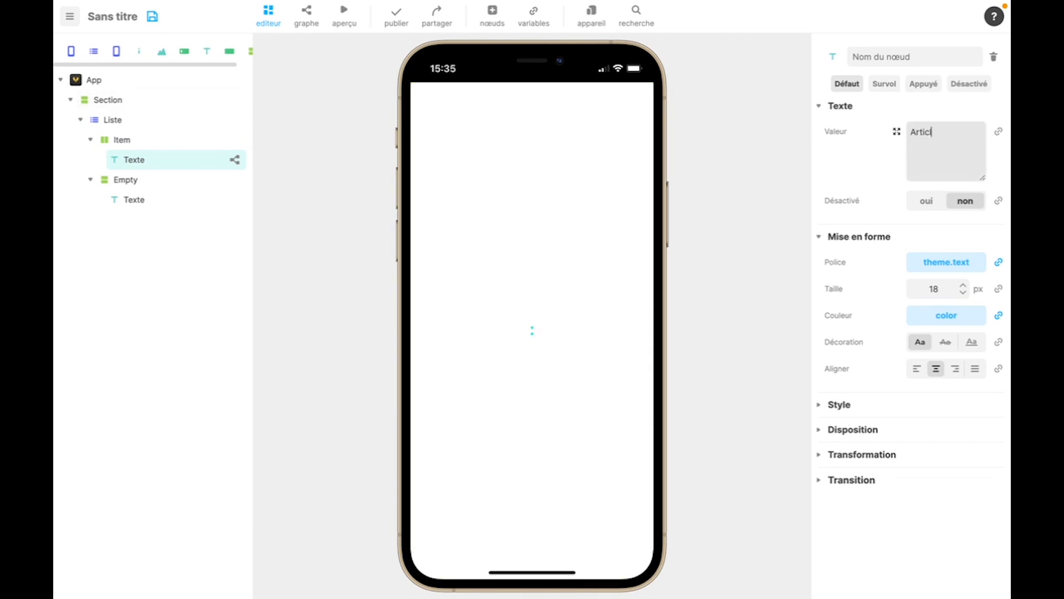
pyautogui.write('Article')
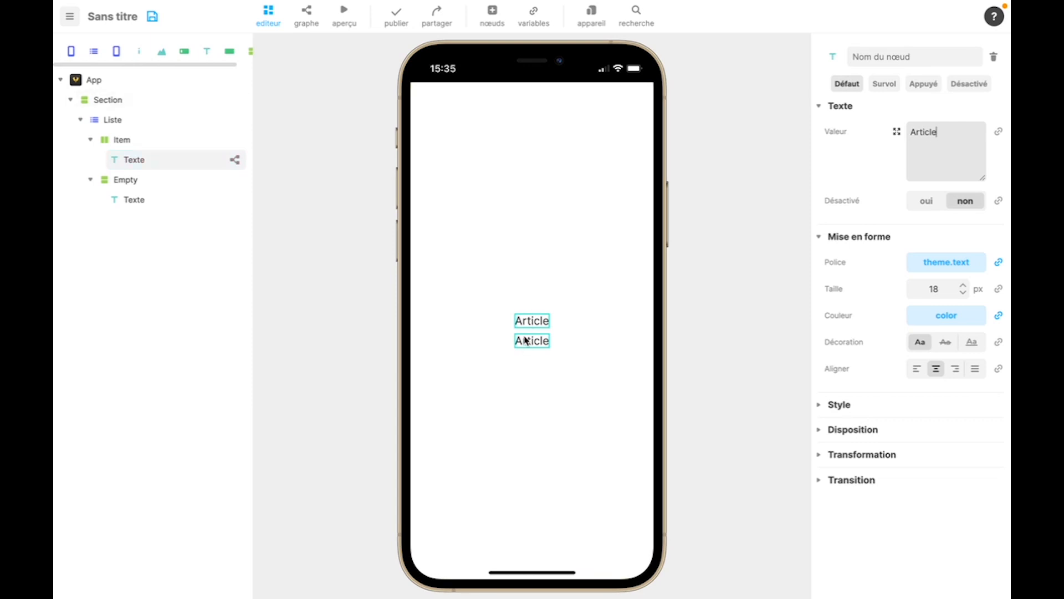
# - Try binding the Item text's value to item.image, and remove that binding
pyautogui.click(1000, 134)
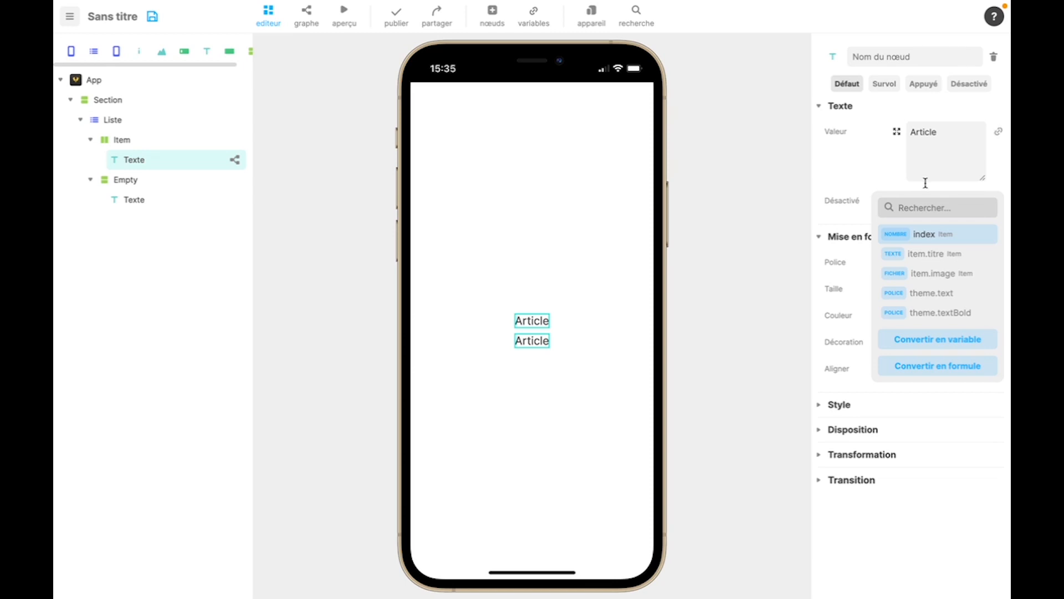
pyautogui.click(924, 277)
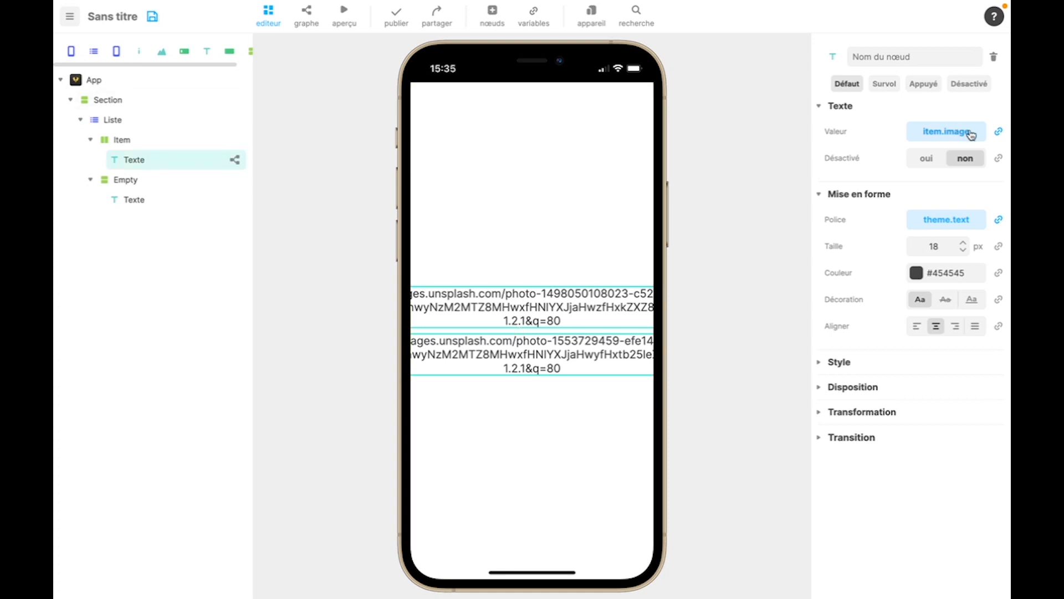
pyautogui.click(998, 131)
pyautogui.click(989, 164)
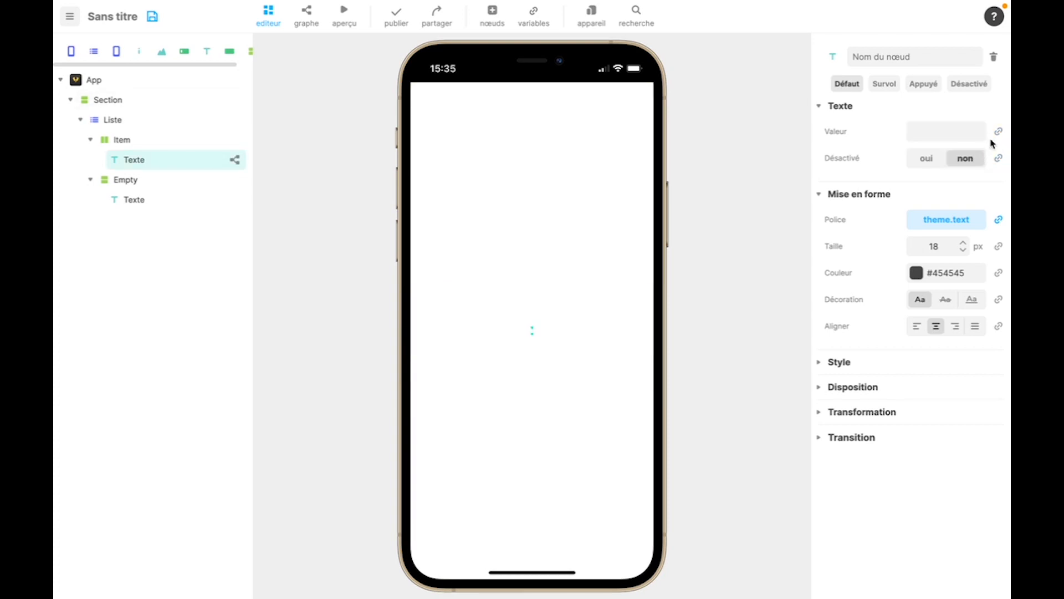
# - Bind the value of the Texte inside Item to item.titre
pyautogui.click(998, 131)
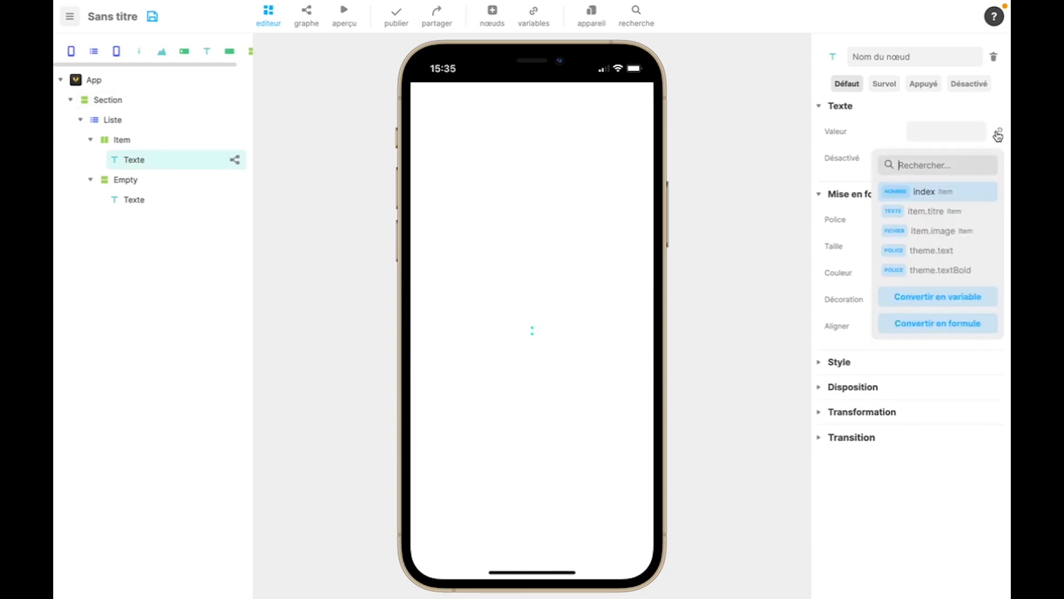
pyautogui.click(930, 212)
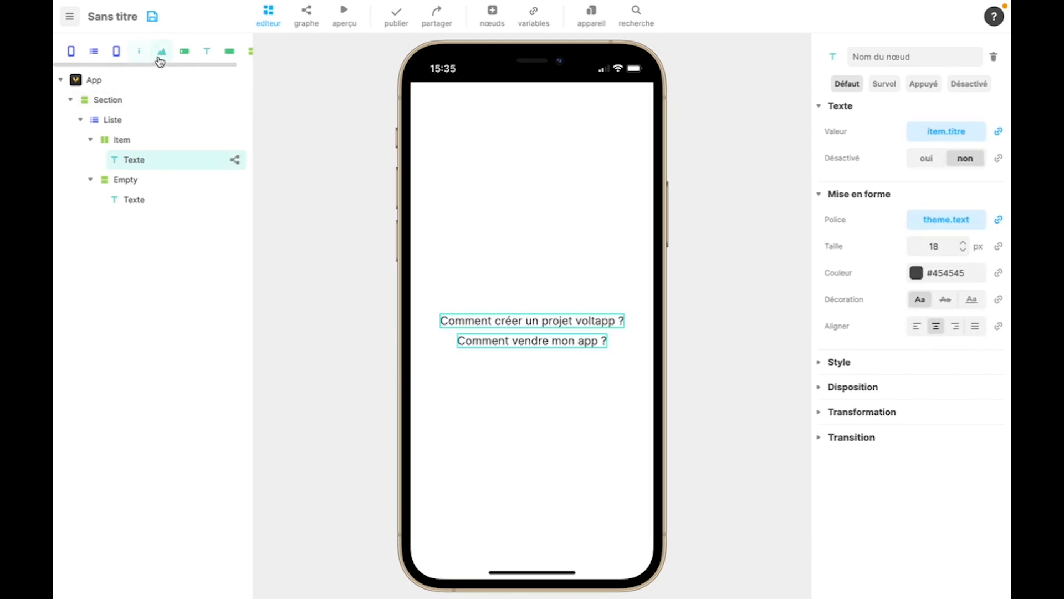
# - Add an Image above the Texte inside Item and bind its source to item.image
pyautogui.moveTo(162, 56); pyautogui.dragTo(155, 157)
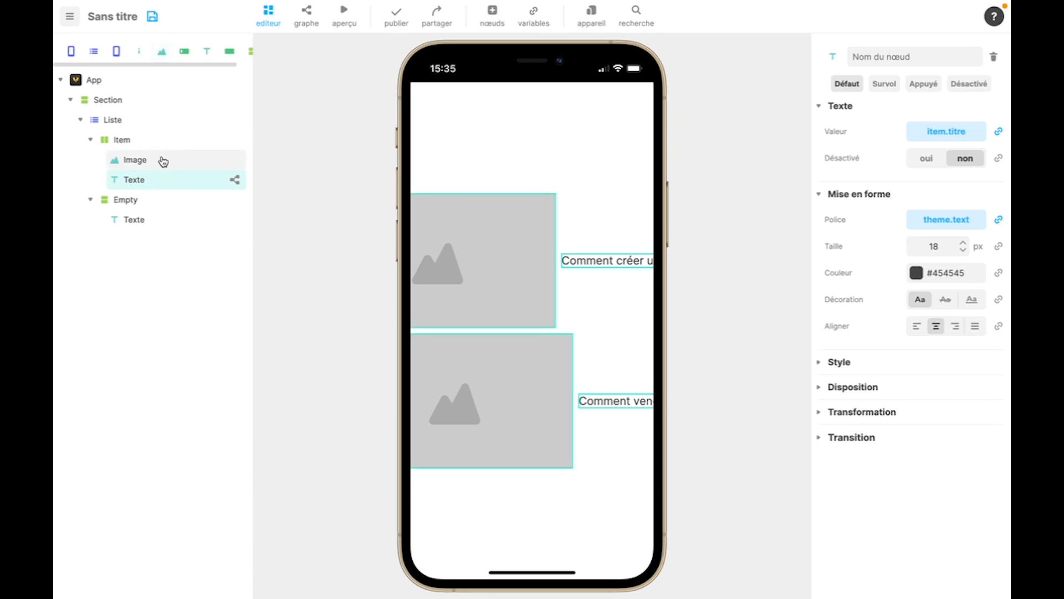
pyautogui.click(161, 161)
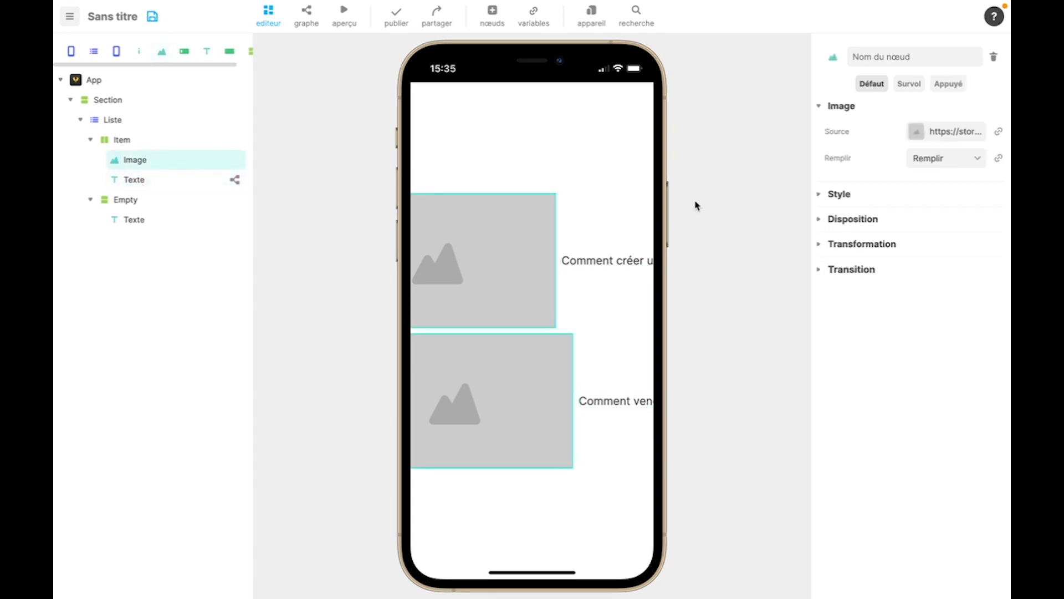
pyautogui.click(999, 133)
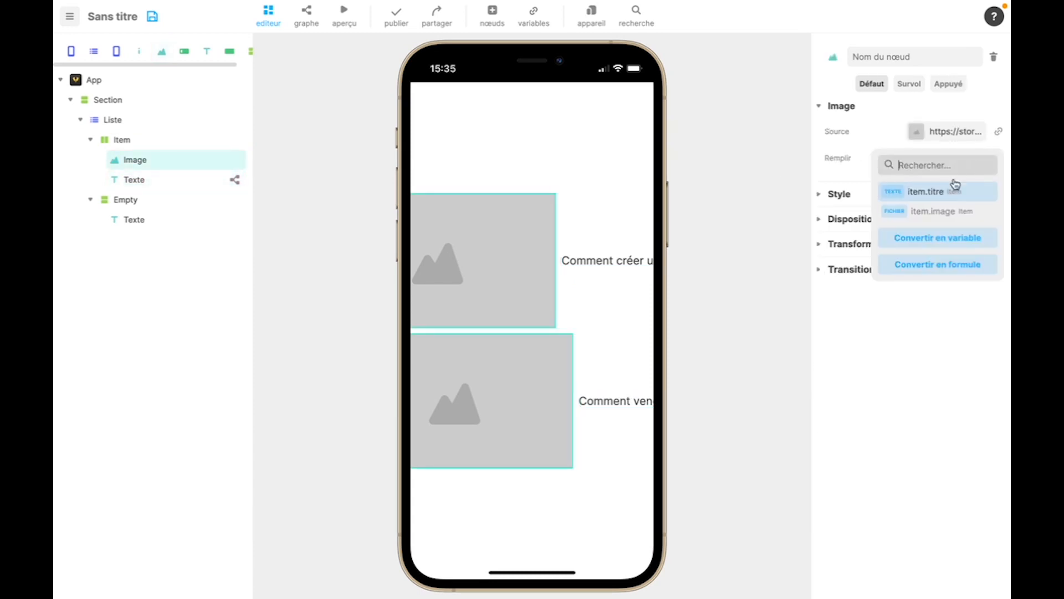
pyautogui.click(923, 214)
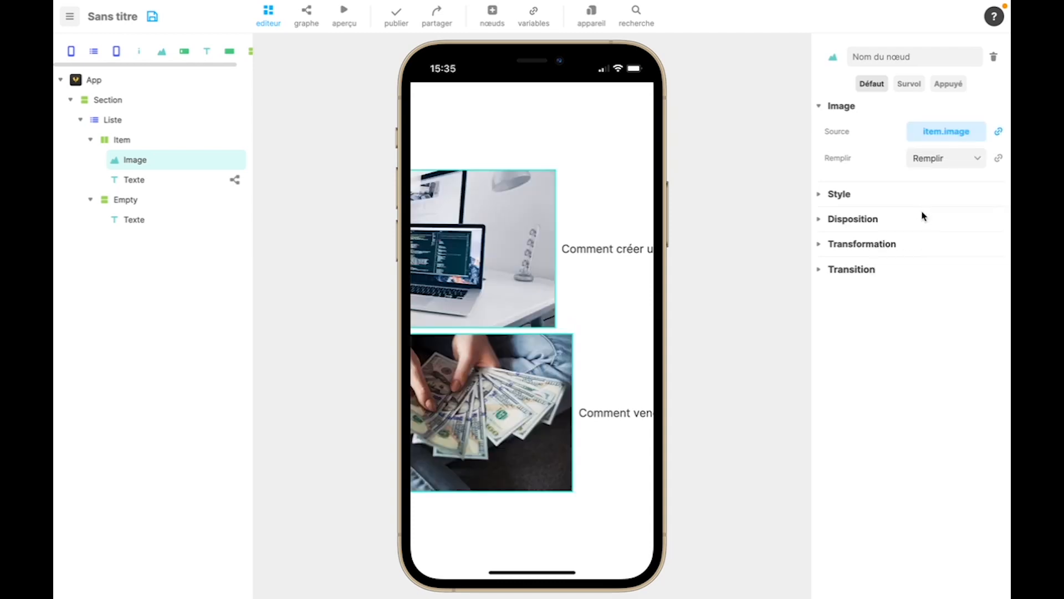
# - Set the Item section's direction to vertical so the image and title stack
pyautogui.click(139, 140)
pyautogui.click(963, 133)
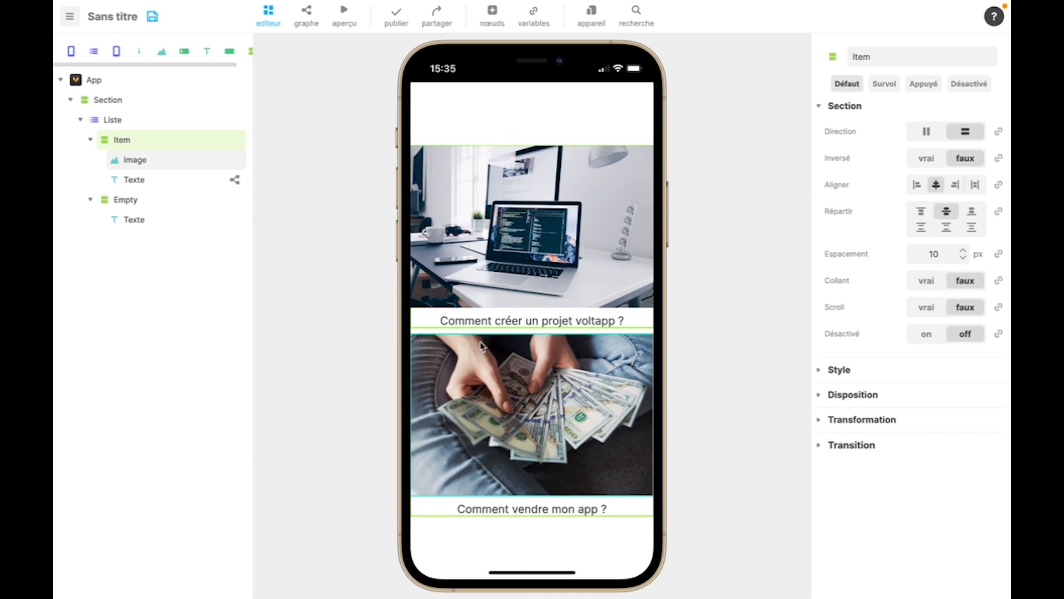
# - Replace the item title's theme font with Inter Bold and set its size to 20 px
pyautogui.click(499, 325)
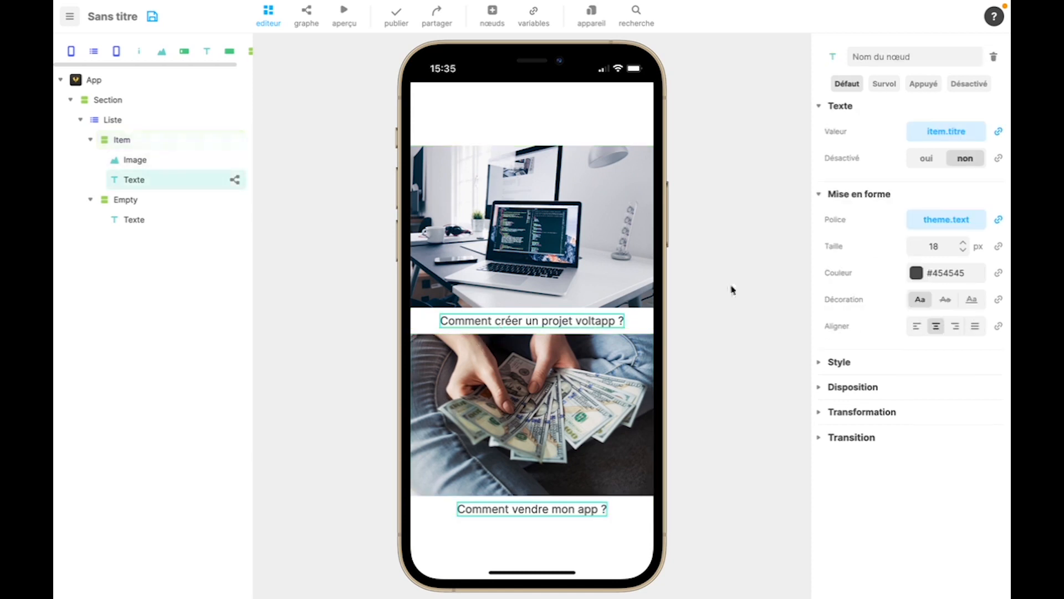
pyautogui.click(997, 221)
pyautogui.click(962, 250)
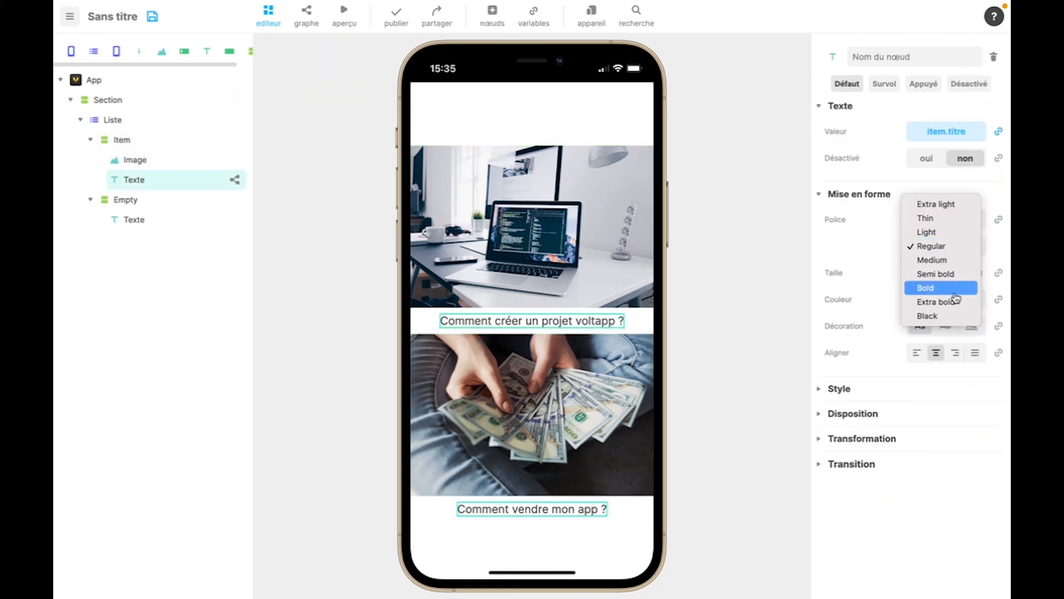
pyautogui.click(949, 285)
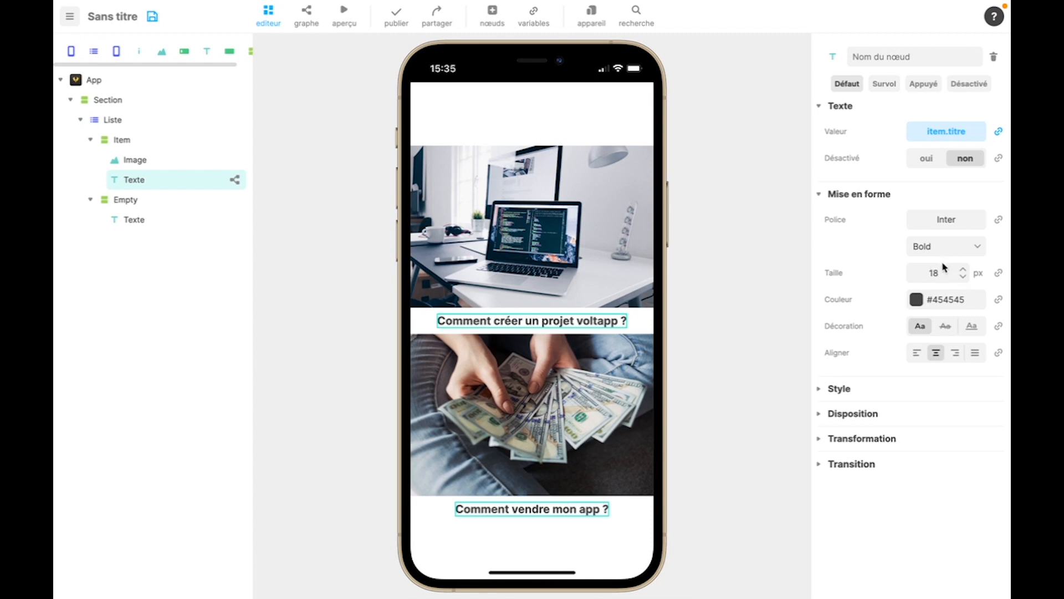
pyautogui.doubleClick(940, 272)
pyautogui.write('22')
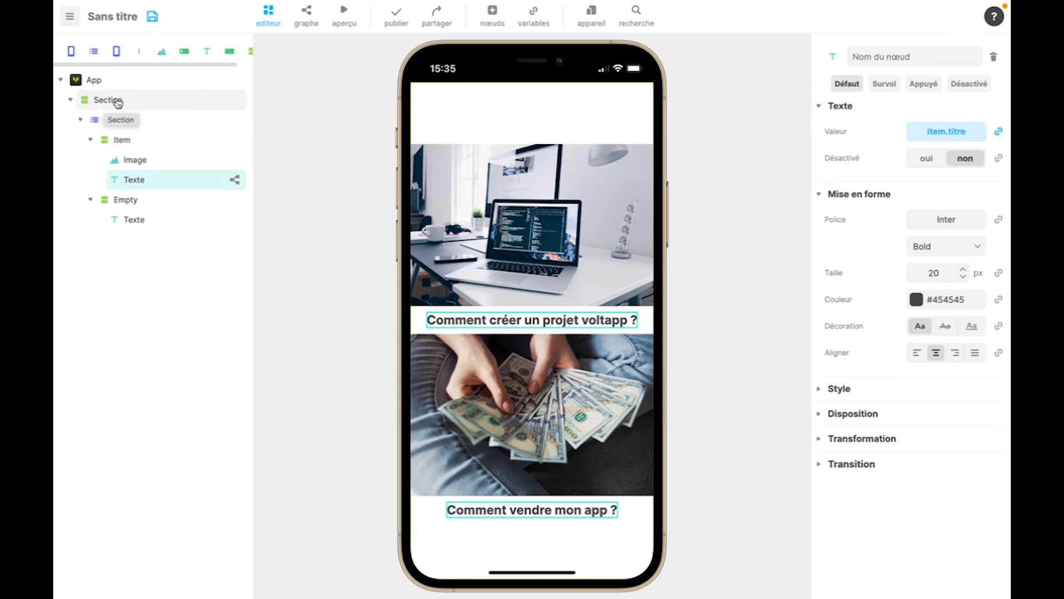
# - Distribute the parent Section's content from the top and set its spacing to 30 px
pyautogui.click(119, 103)
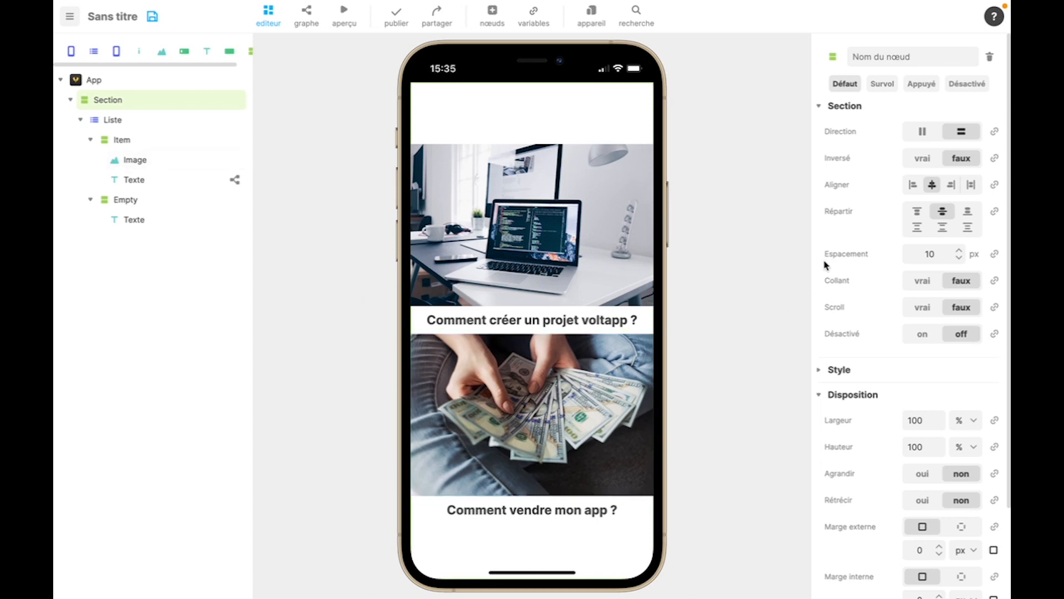
pyautogui.click(918, 214)
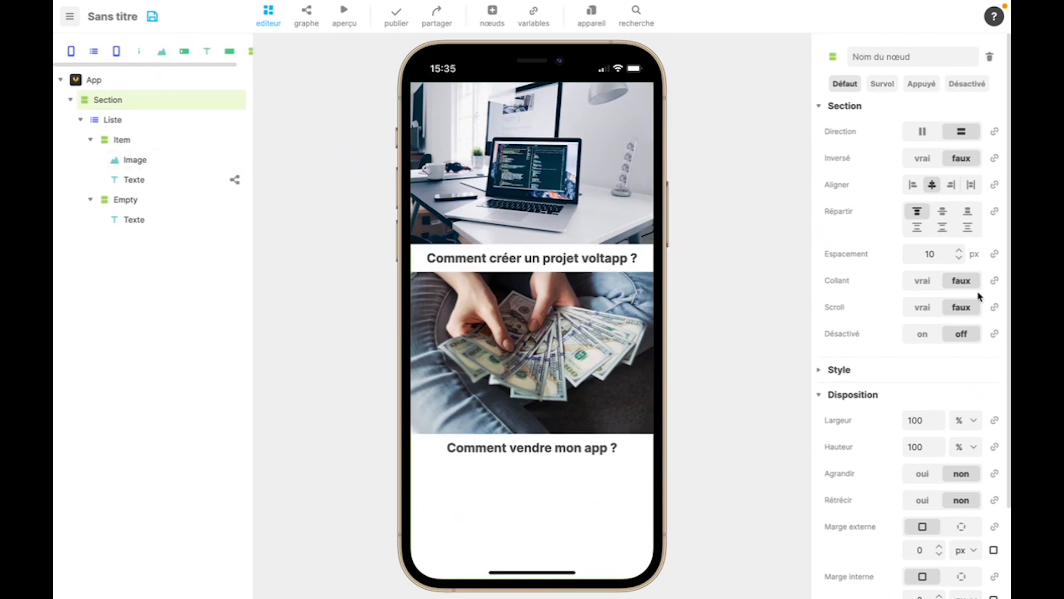
pyautogui.doubleClick(938, 250)
pyautogui.write('30')
pyautogui.click(866, 276)
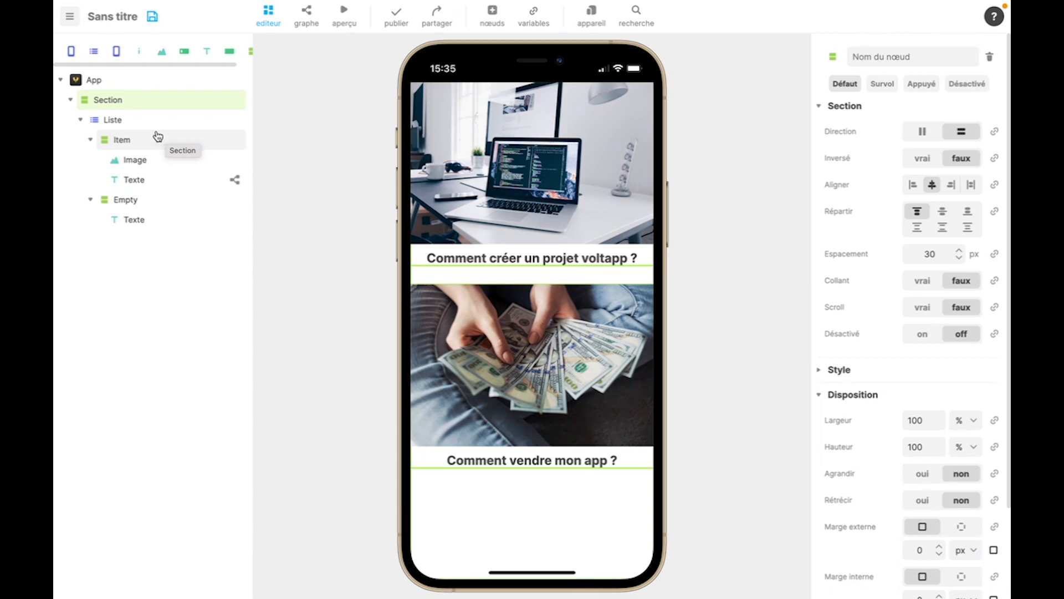
# - Open the Liste's articles variable for editing and add two more default entries
pyautogui.click(114, 120)
pyautogui.click(948, 113)
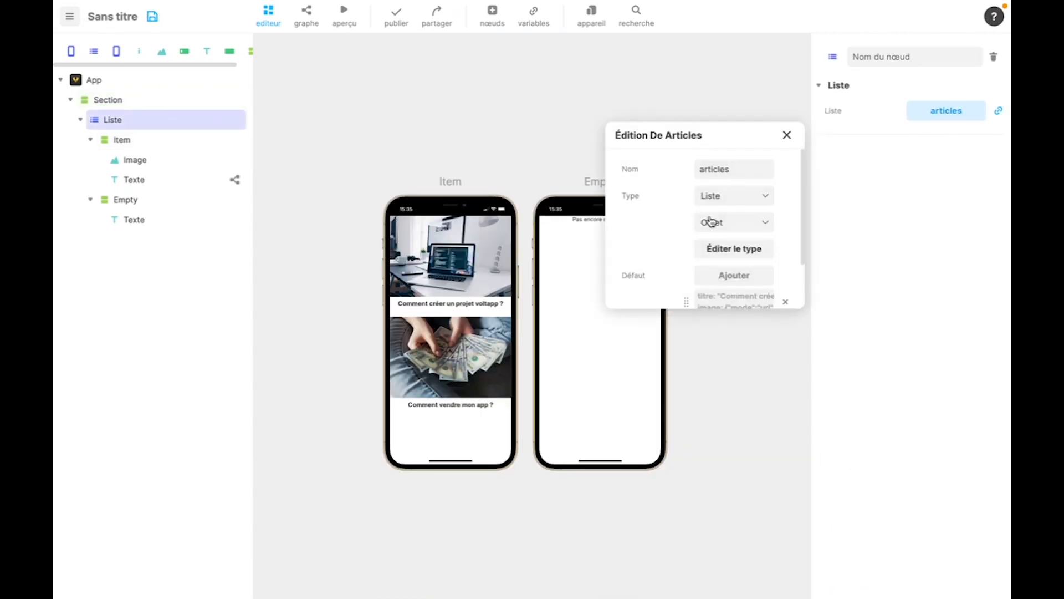
pyautogui.scroll(-1, 711, 222)
pyautogui.click(727, 219)
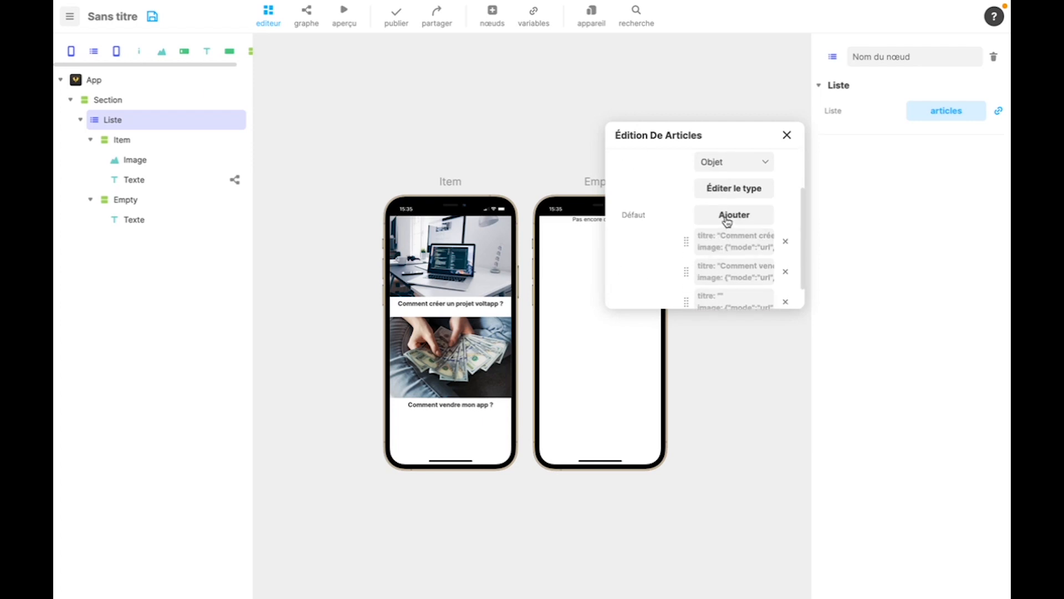
pyautogui.scroll(-2, 701, 253)
# - Set the third entry's titre to "Article 3" and assign the Unsplash photo of a hand holding a light bulb as its image
pyautogui.click(696, 242)
pyautogui.click(732, 186)
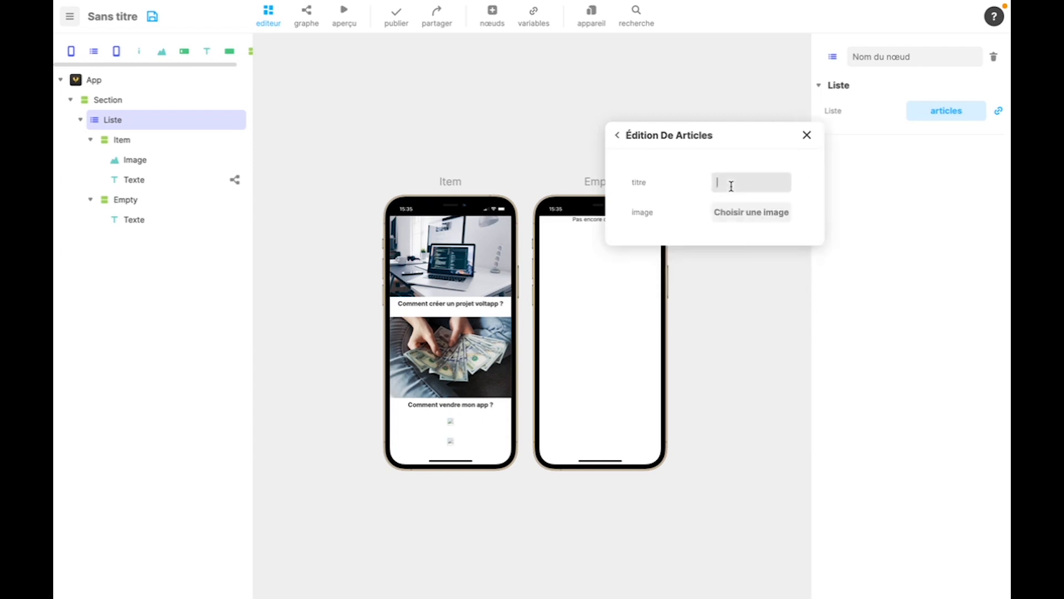
pyautogui.write('Article 3')
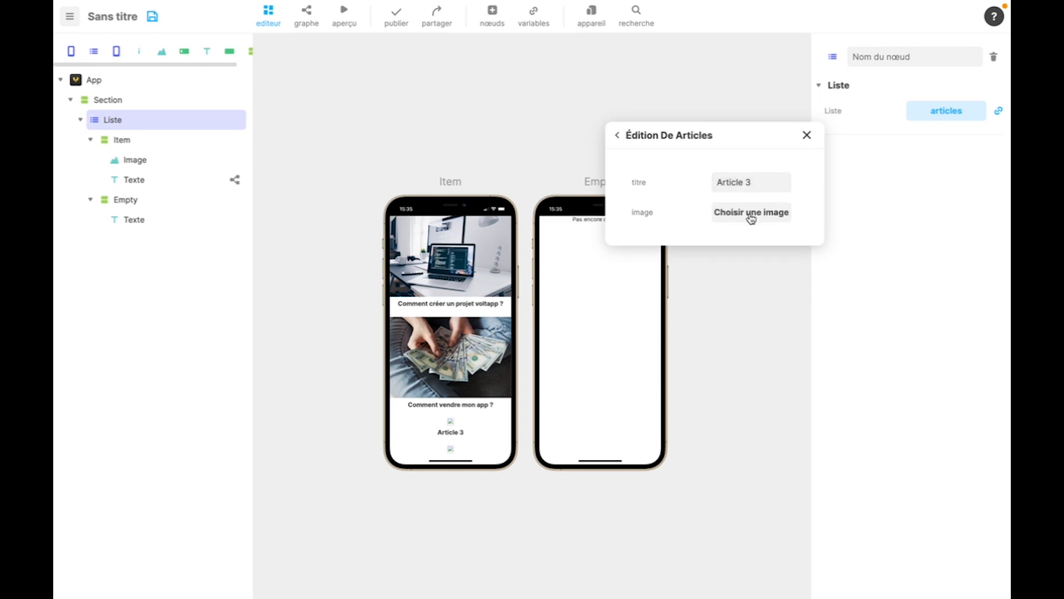
pyautogui.click(751, 214)
pyautogui.click(687, 342)
pyautogui.click(686, 433)
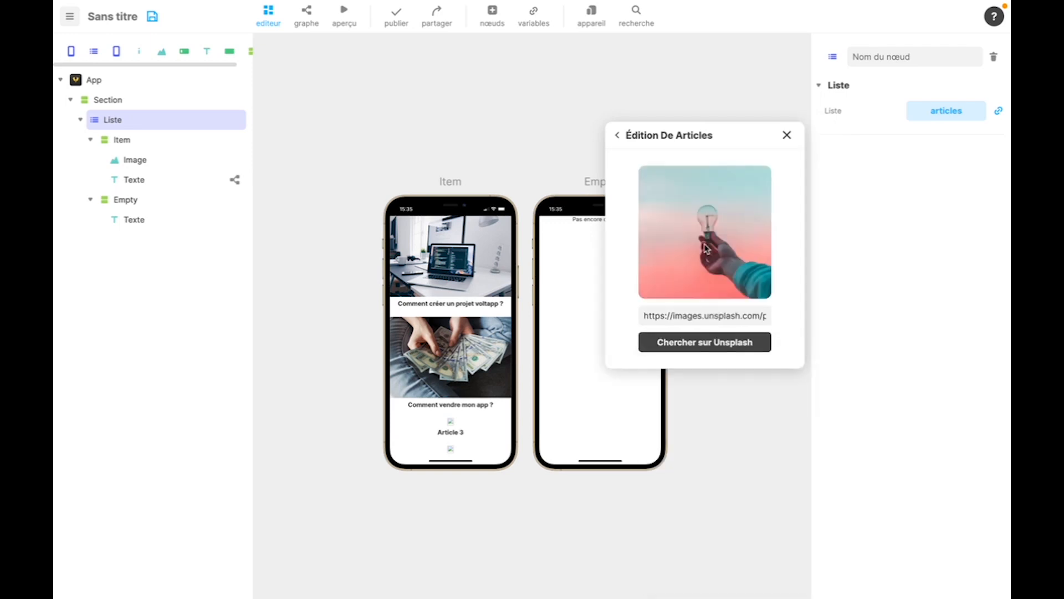
pyautogui.click(620, 135)
pyautogui.click(617, 135)
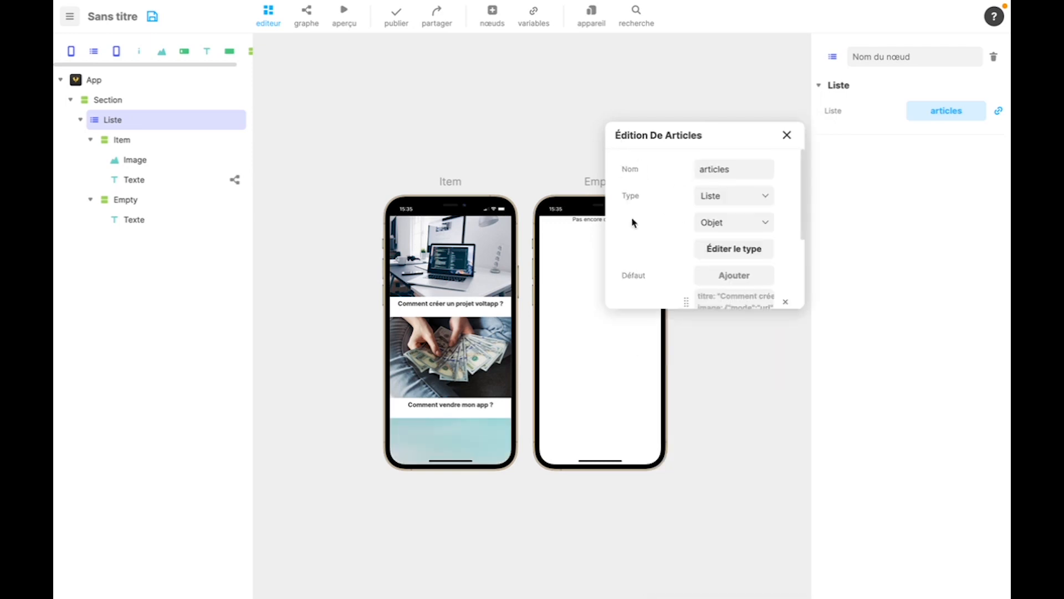
# - Set the fourth entry's titre to "Article 4", assign the Unsplash photo of coloured pencils as its image, and close the articles editor
pyautogui.scroll(-3, 686, 249)
pyautogui.click(719, 269)
pyautogui.click(729, 183)
pyautogui.write('Article 4')
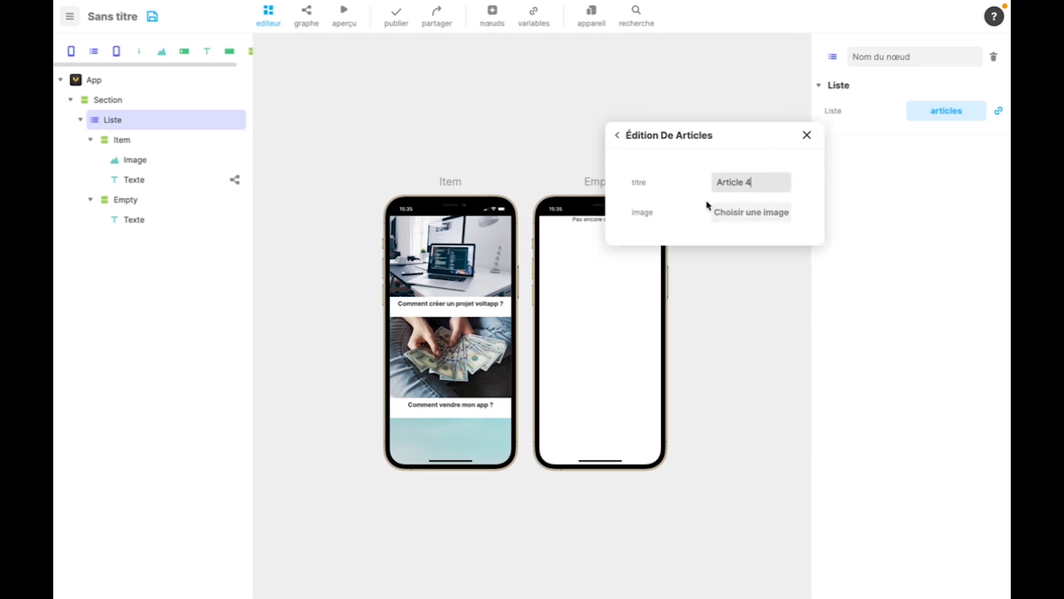
pyautogui.click(728, 210)
pyautogui.click(677, 339)
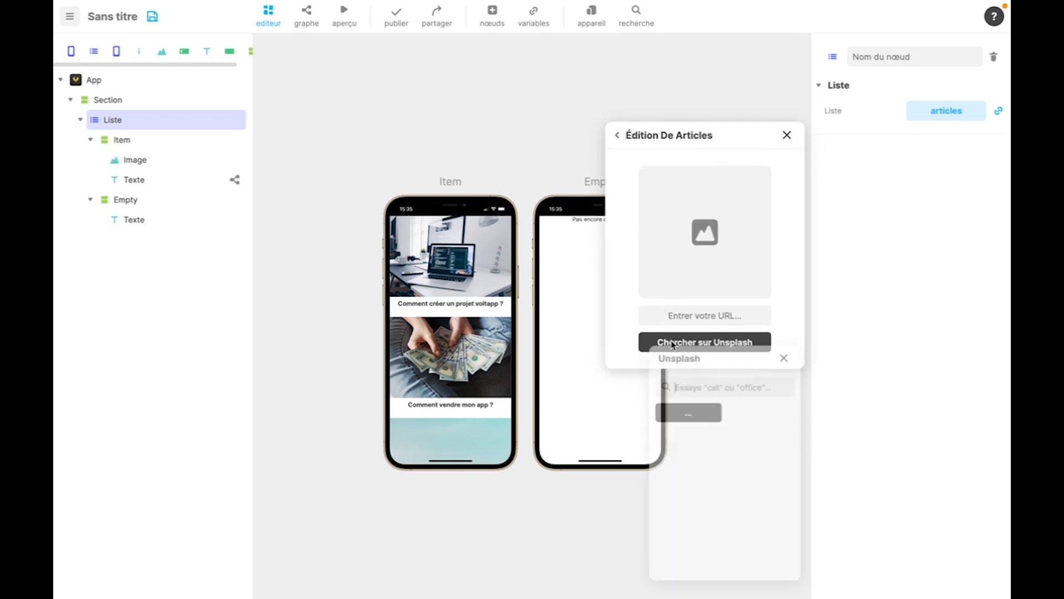
pyautogui.scroll(-1, 742, 422)
pyautogui.click(759, 421)
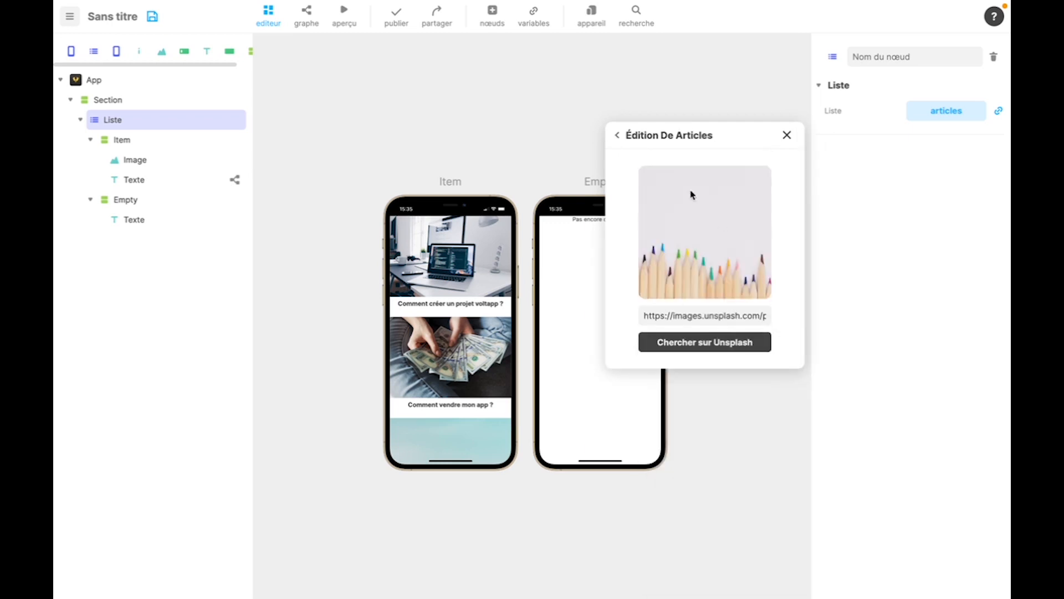
pyautogui.click(616, 135)
pyautogui.click(616, 136)
pyautogui.scroll(-3, 689, 271)
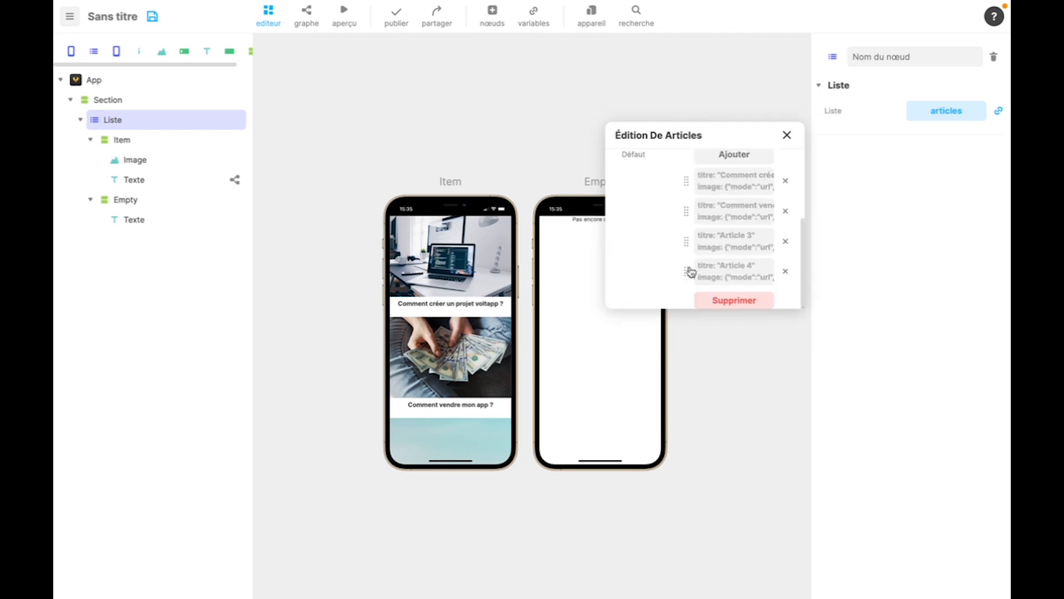
pyautogui.click(785, 137)
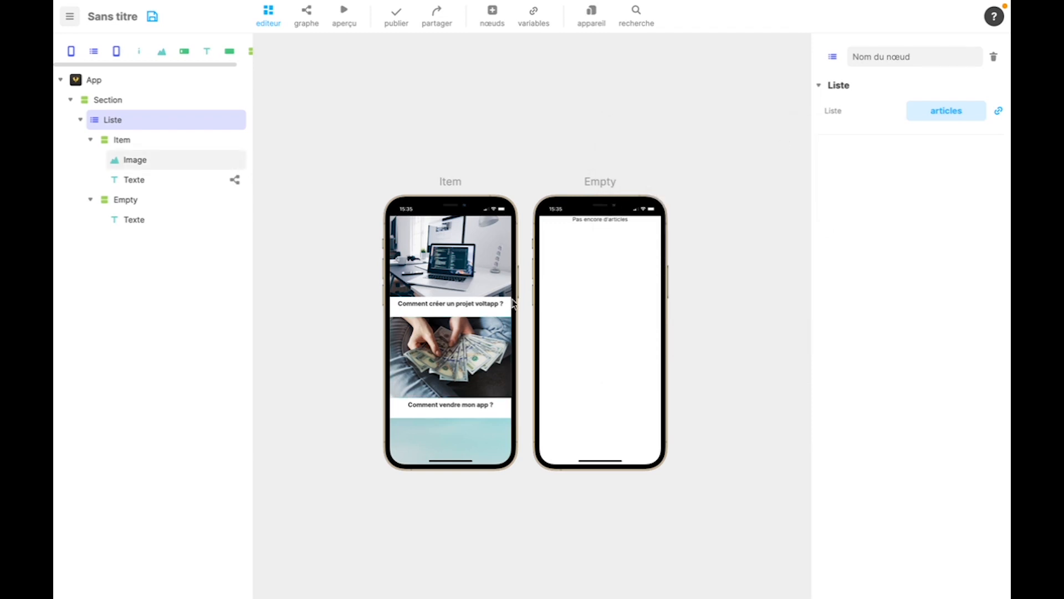
# - Switch the preview device to MacBook Air
pyautogui.click(590, 17)
pyautogui.click(463, 244)
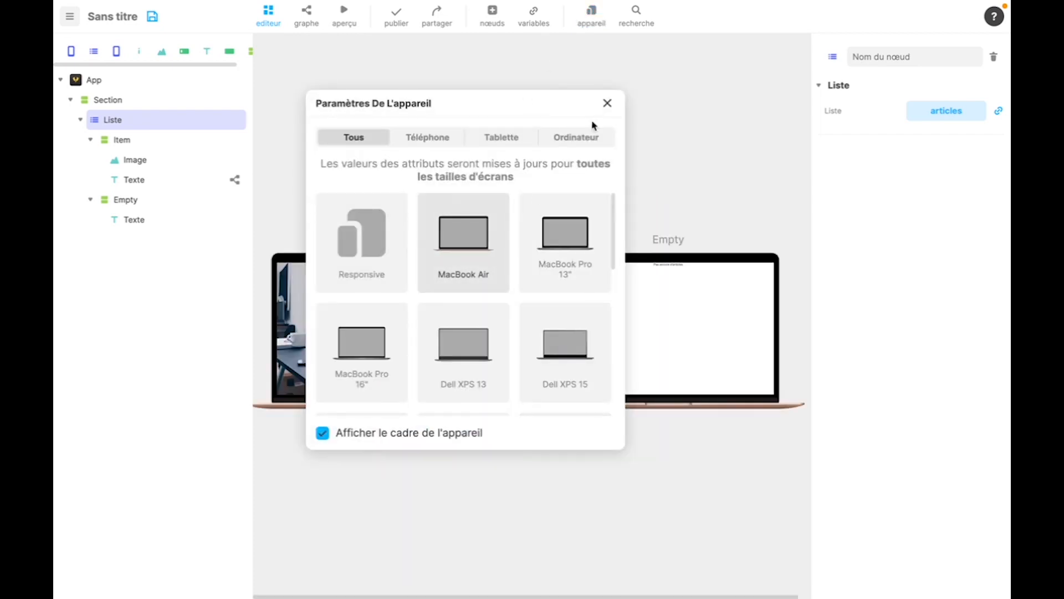
pyautogui.click(608, 104)
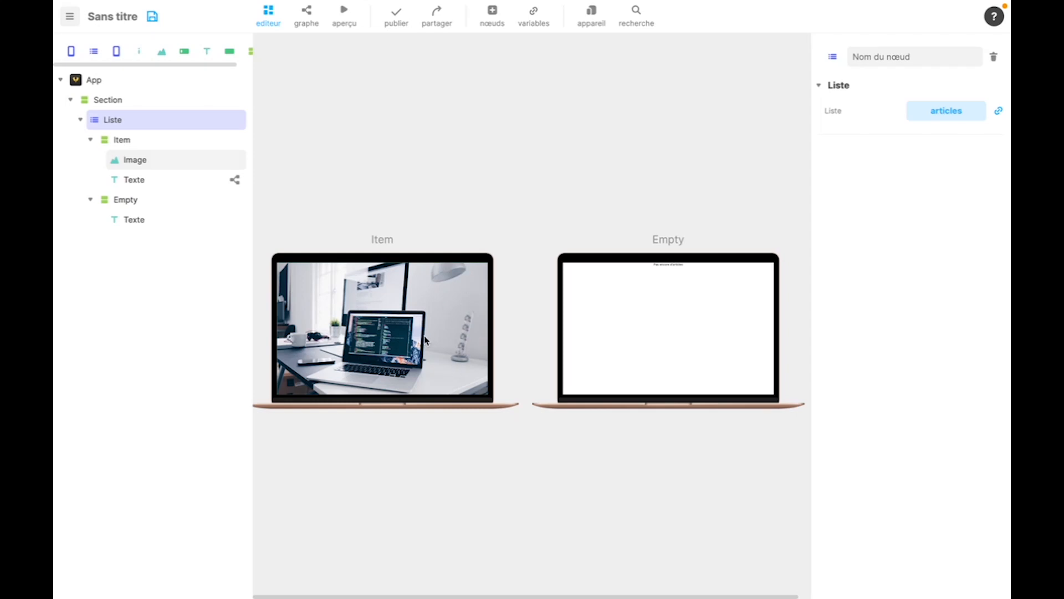
# - Enable scrolling on the parent Section and look through the articles in the laptop preview
pyautogui.click(115, 100)
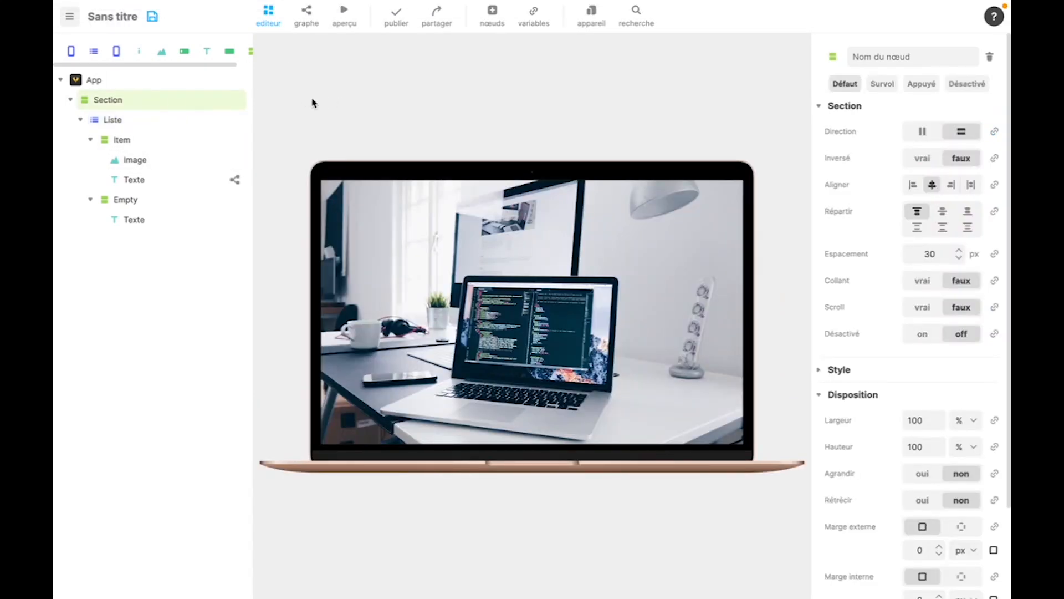
pyautogui.click(928, 309)
pyautogui.scroll(-5, 638, 327)
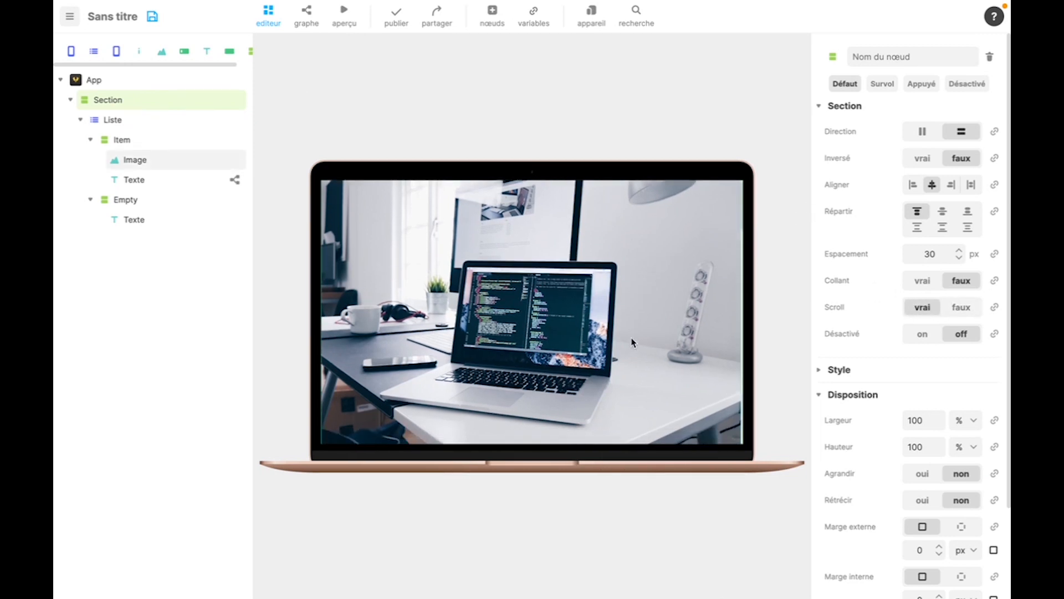
pyautogui.scroll(-10, 634, 342)
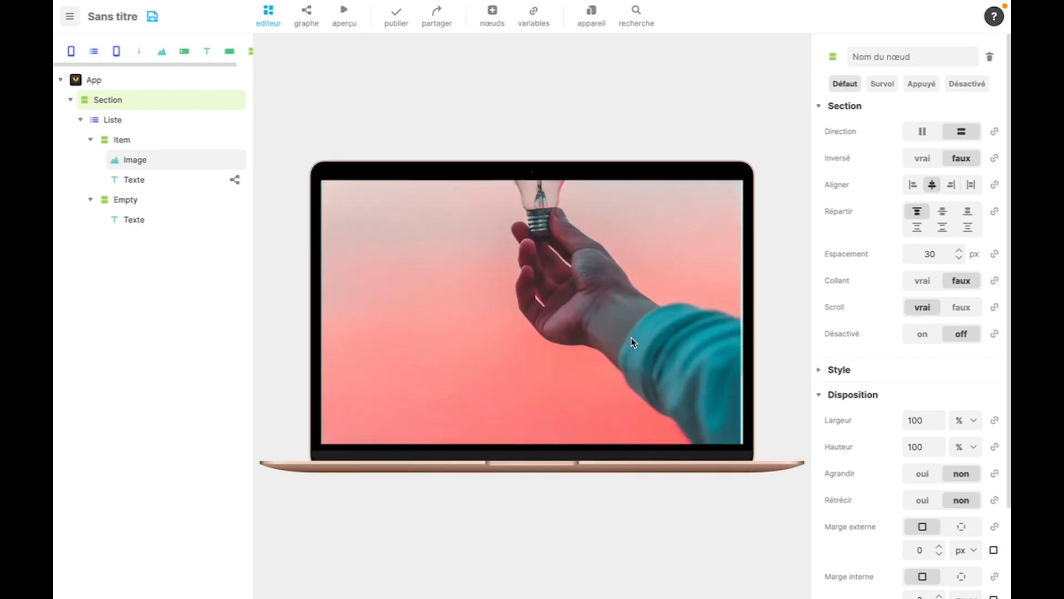
pyautogui.scroll(-4, 632, 340)
pyautogui.scroll(8, 632, 341)
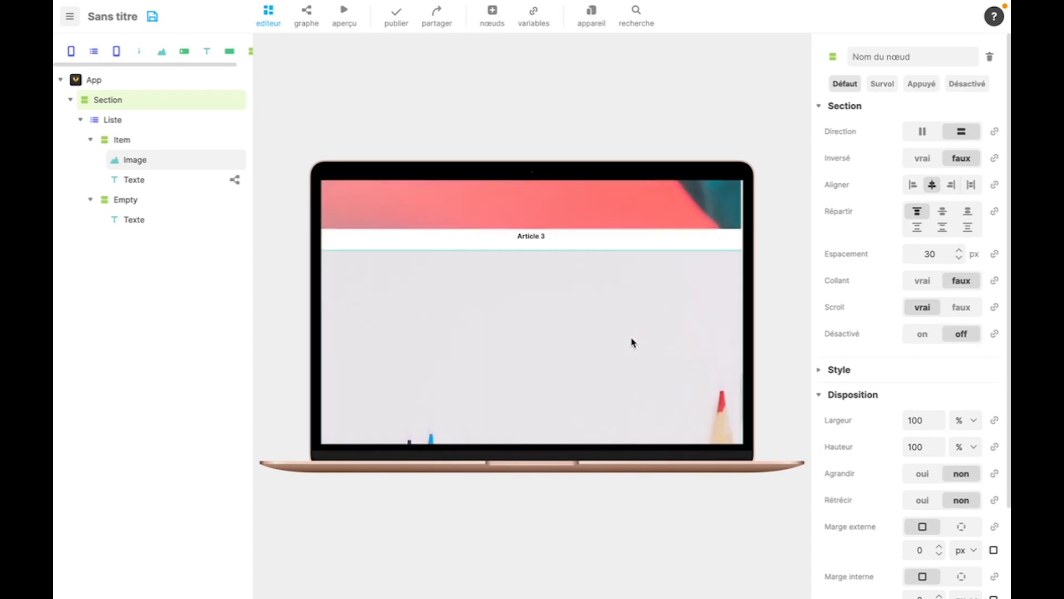
pyautogui.scroll(8, 633, 342)
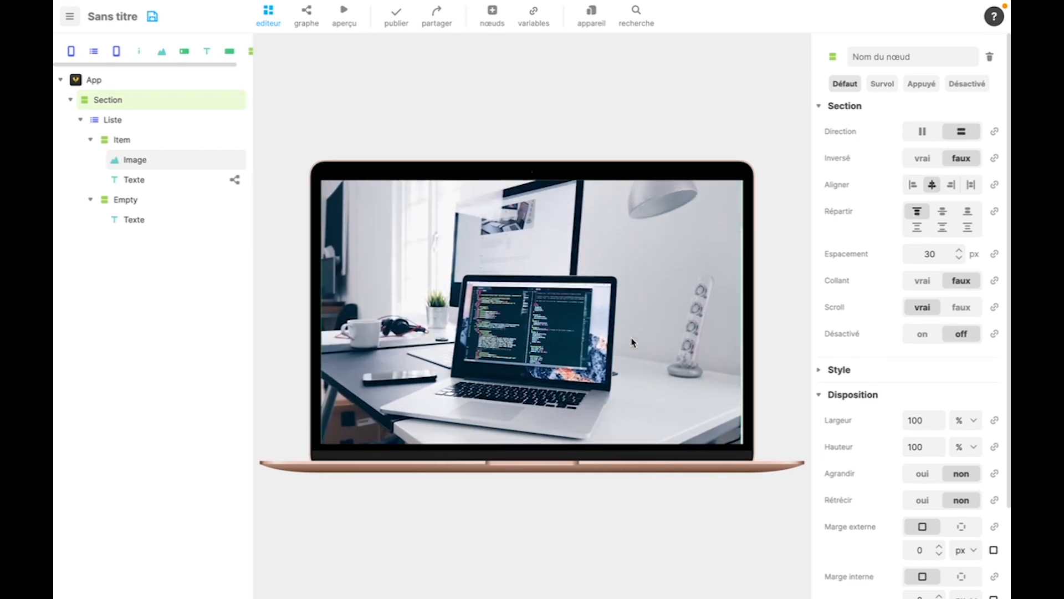
pyautogui.scroll(-5, 603, 338)
pyautogui.scroll(5, 607, 330)
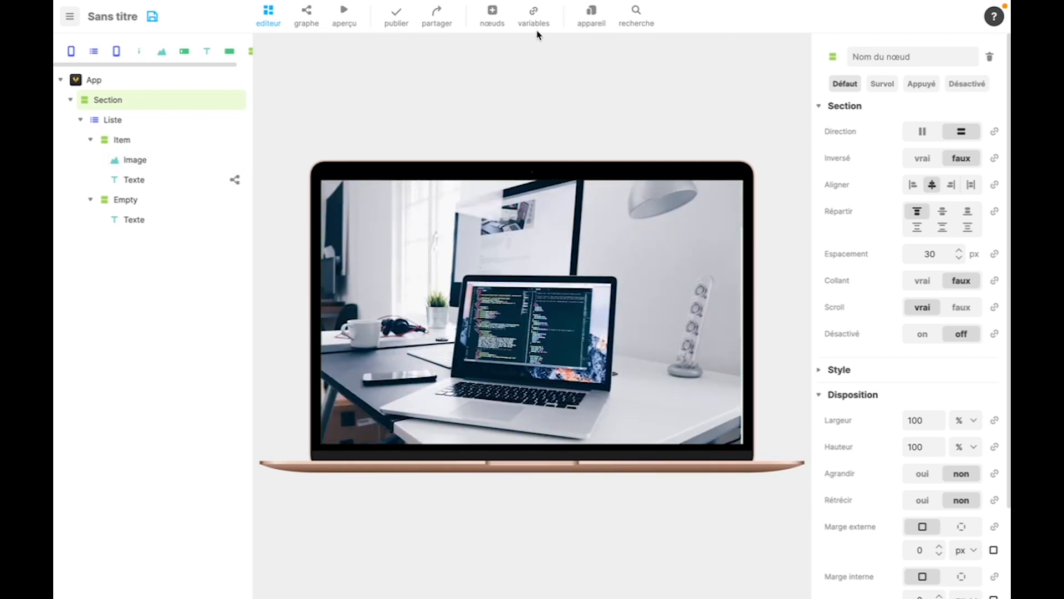
# - Add a Grille node inside the Section and nest the Liste with its Item and Empty states in it
pyautogui.click(493, 23)
pyautogui.scroll(-5, 545, 256)
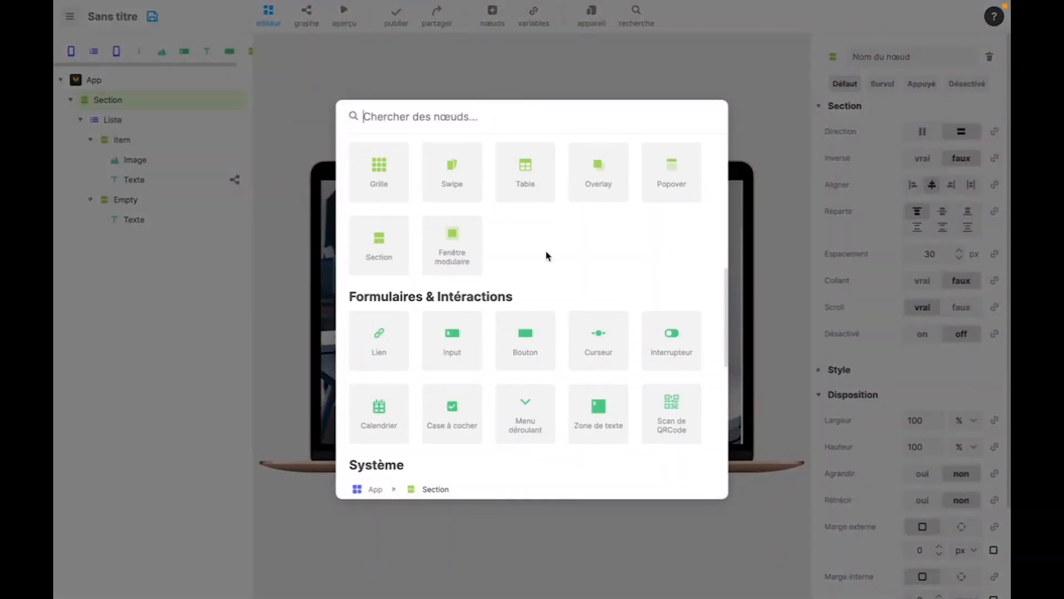
pyautogui.moveTo(392, 178); pyautogui.dragTo(179, 112)
pyautogui.moveTo(118, 141); pyautogui.dragTo(126, 123)
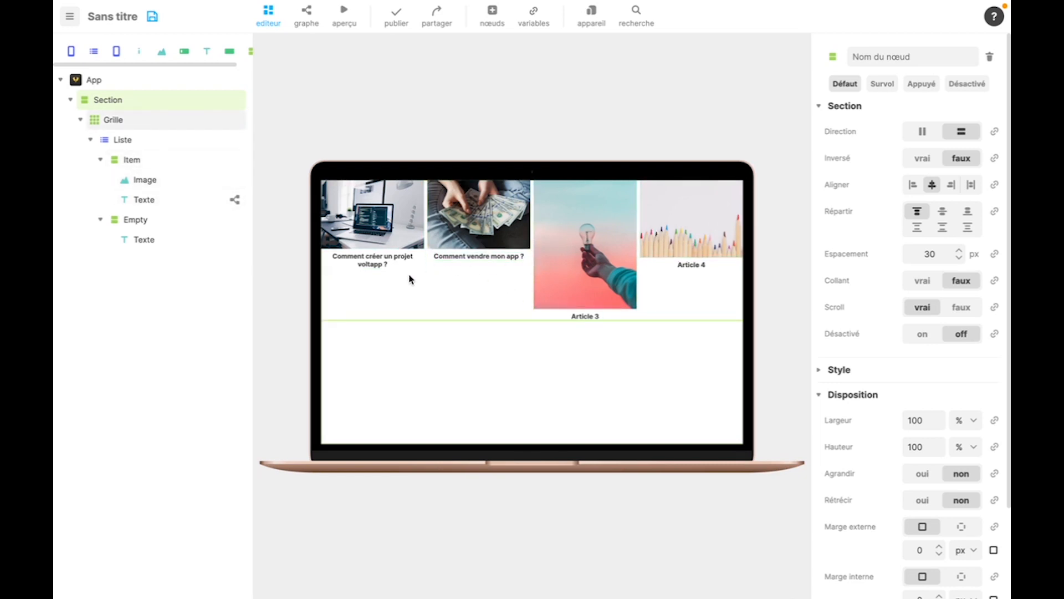
# - Switch the preview device to iPhone X and check the grid of articles on the phone screen
pyautogui.click(592, 17)
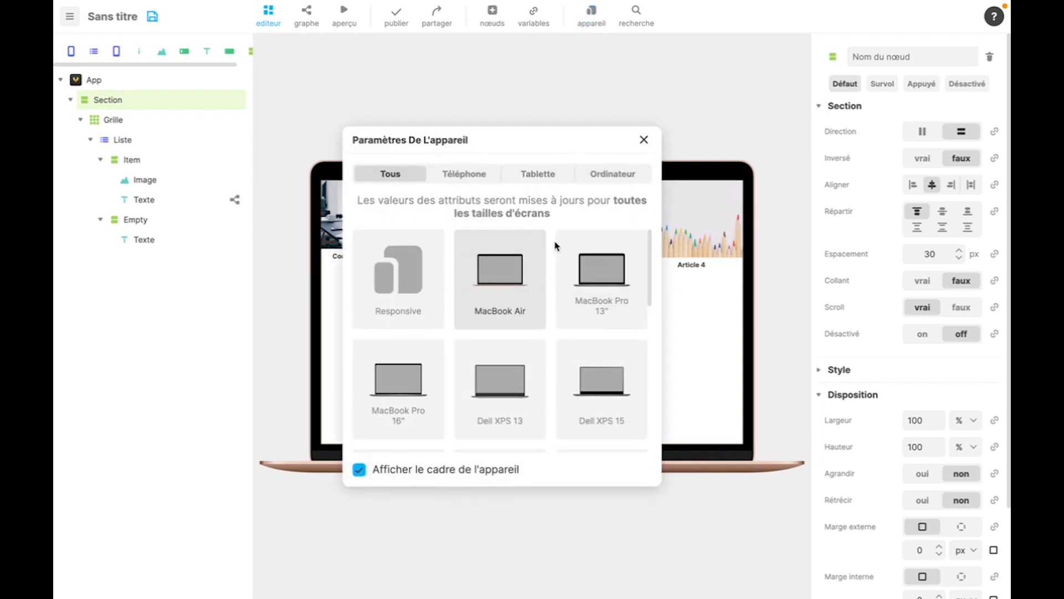
pyautogui.scroll(-5, 556, 246)
pyautogui.click(513, 274)
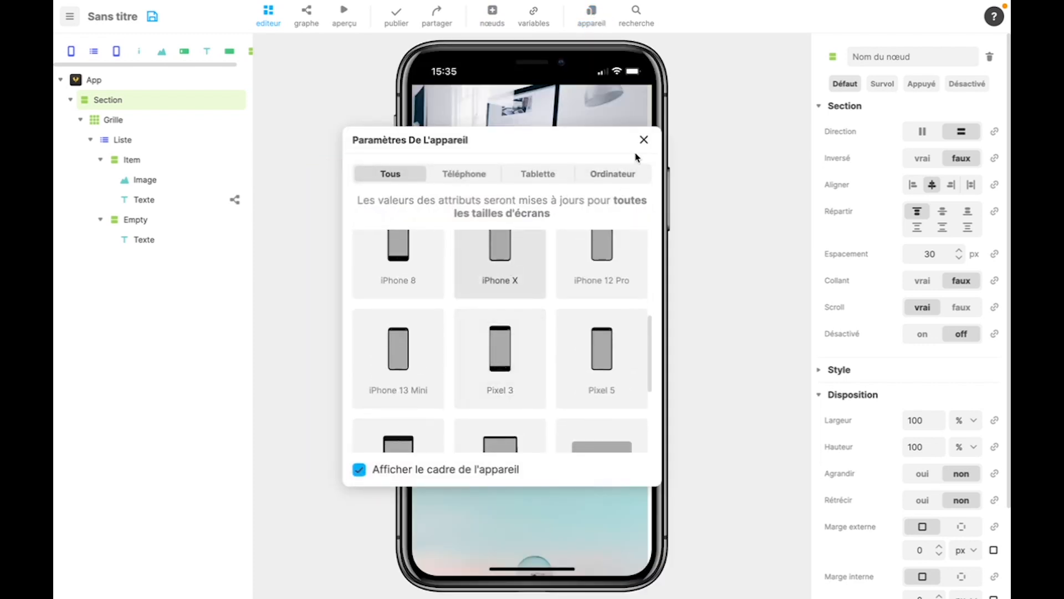
pyautogui.click(643, 139)
pyautogui.scroll(-5, 509, 280)
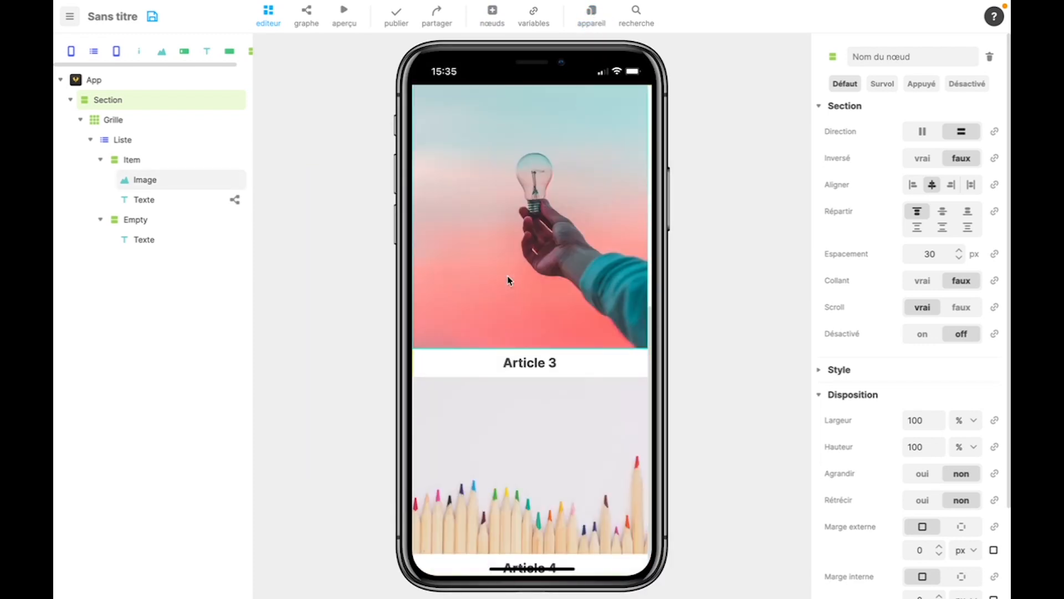
pyautogui.scroll(6, 509, 280)
pyautogui.scroll(-5, 509, 280)
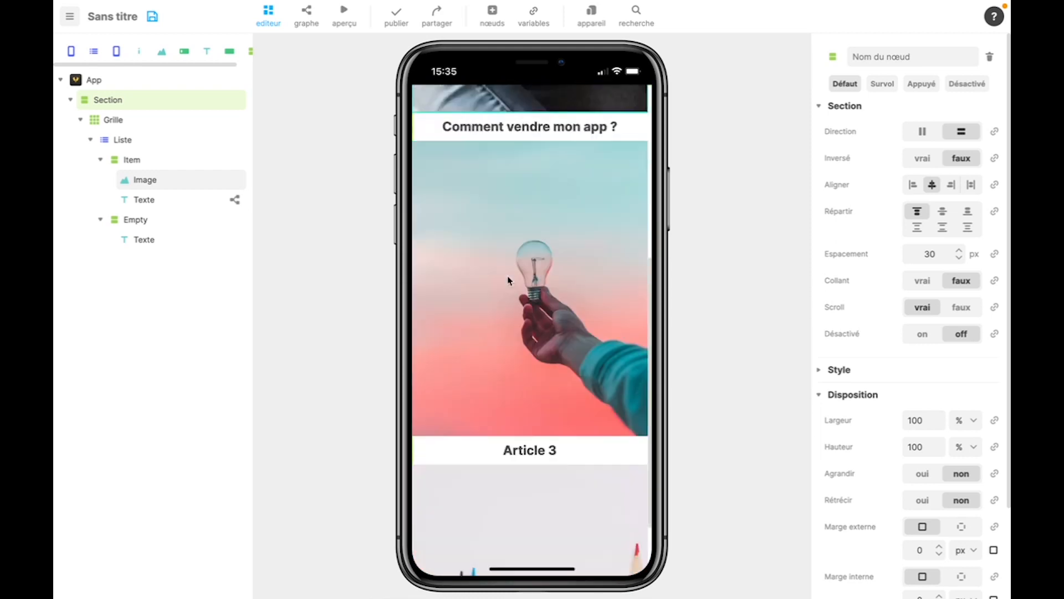
pyautogui.scroll(-2, 508, 279)
pyautogui.scroll(6, 506, 294)
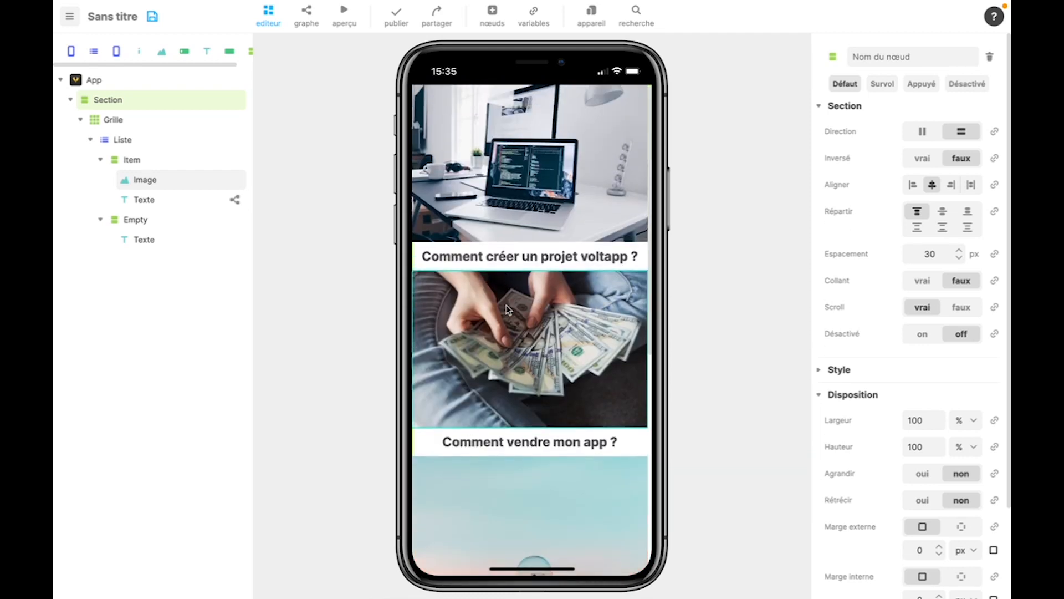